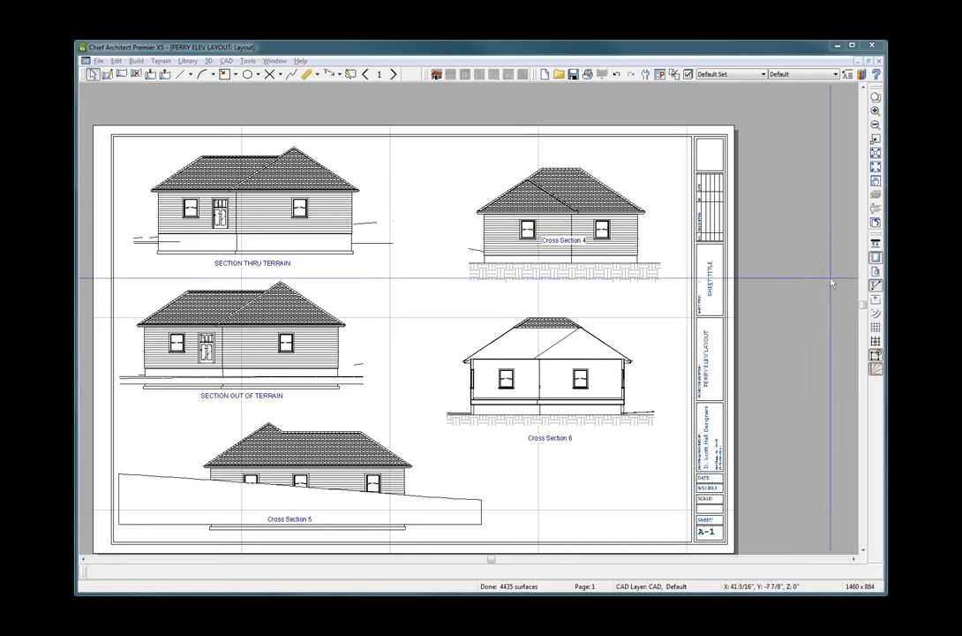
# Step: Select the section views on the layout sheet one after another, finishing with Cross Section 4
pyautogui.click(500, 357)
pyautogui.click(377, 413)
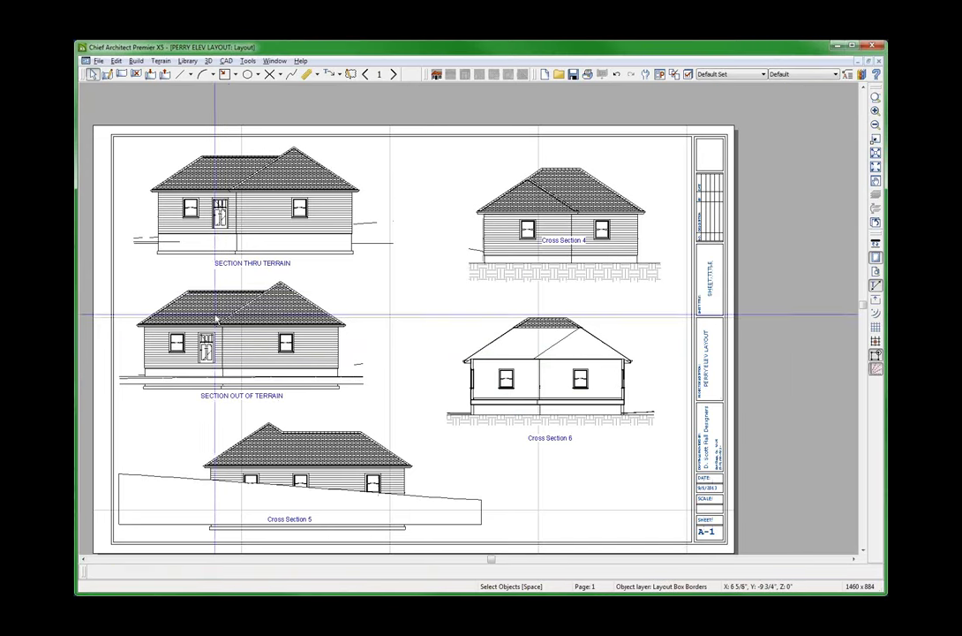
pyautogui.click(251, 243)
pyautogui.click(264, 369)
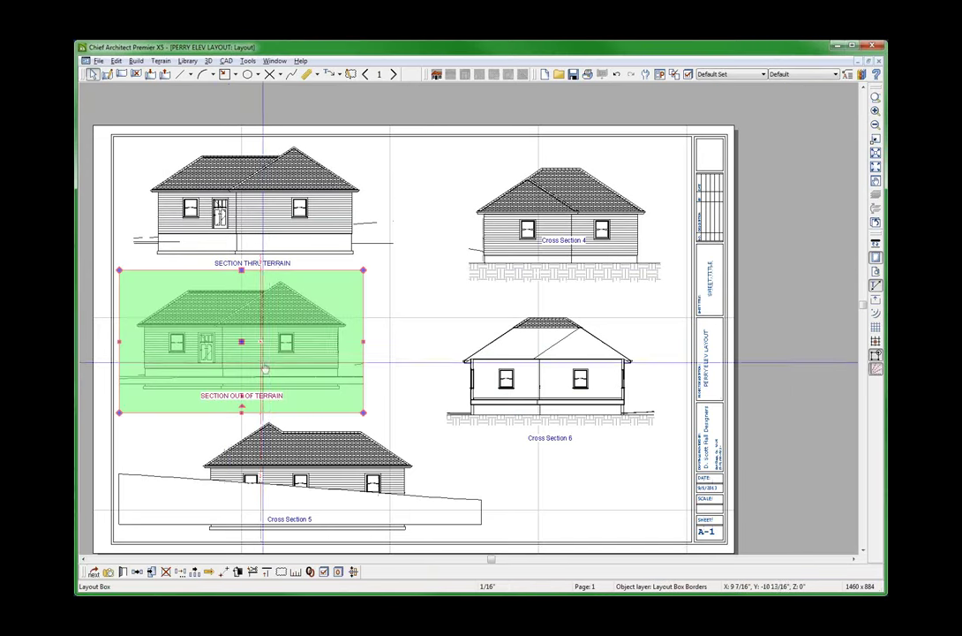
pyautogui.click(291, 494)
pyautogui.click(536, 328)
pyautogui.click(590, 204)
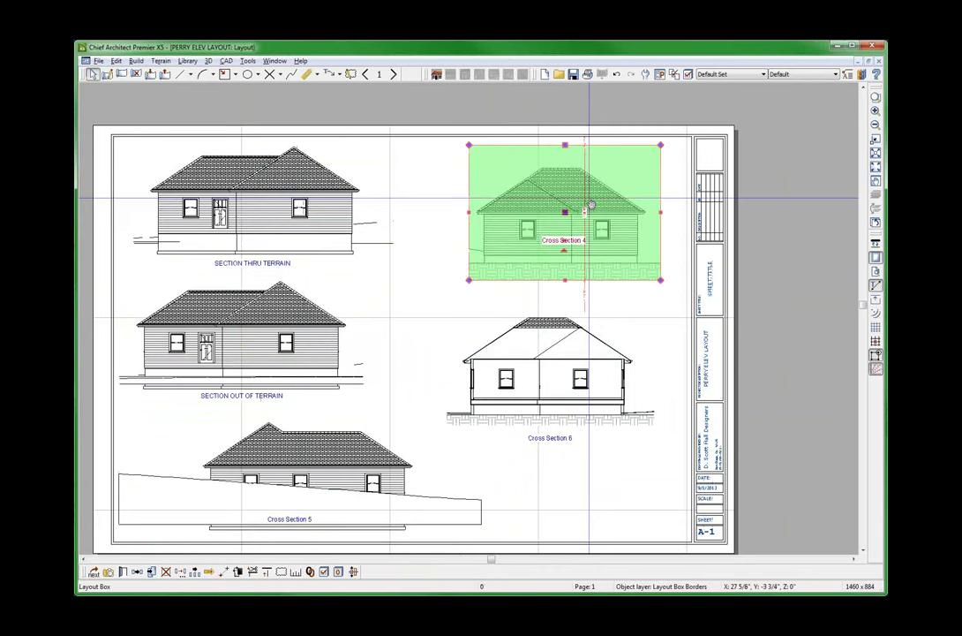
# Step: Examine Cross Section 4, Cross Section 6 and the two terrain sections up close on the layout sheet
pyautogui.scroll(4, 590, 204)
pyautogui.press('space')
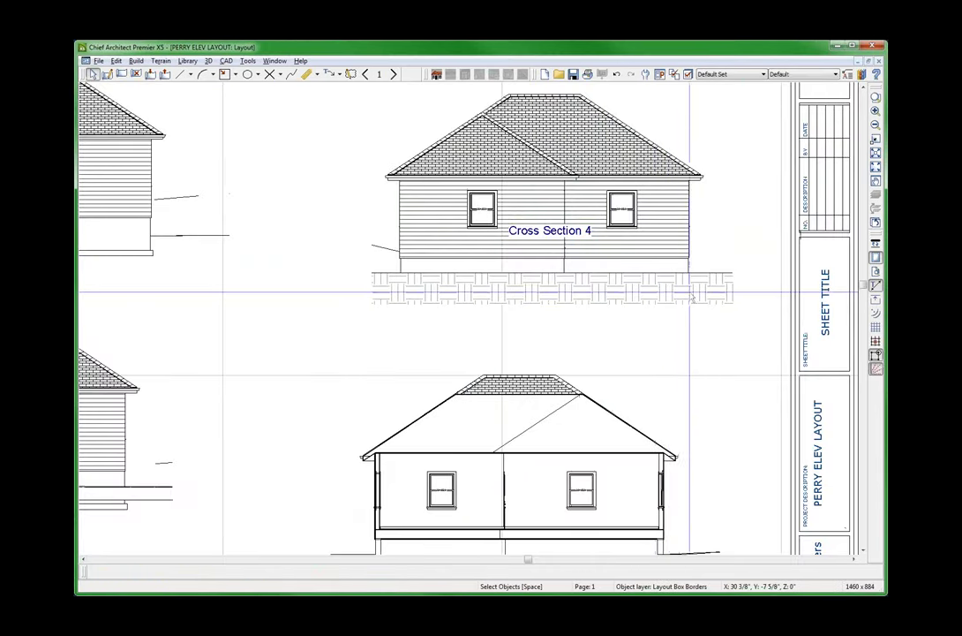
pyautogui.scroll(-4, 477, 218)
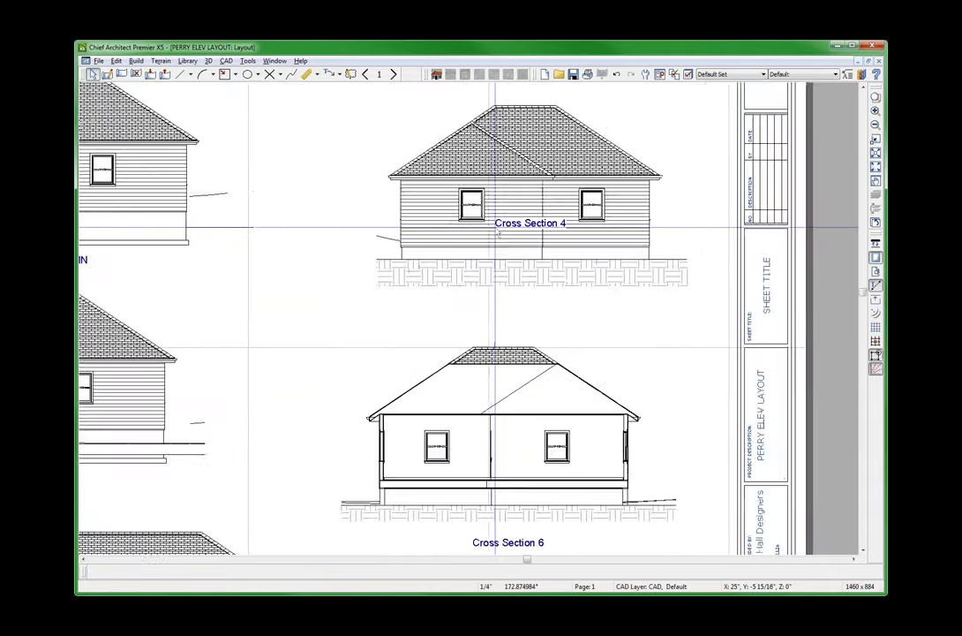
pyautogui.scroll(3, 505, 211)
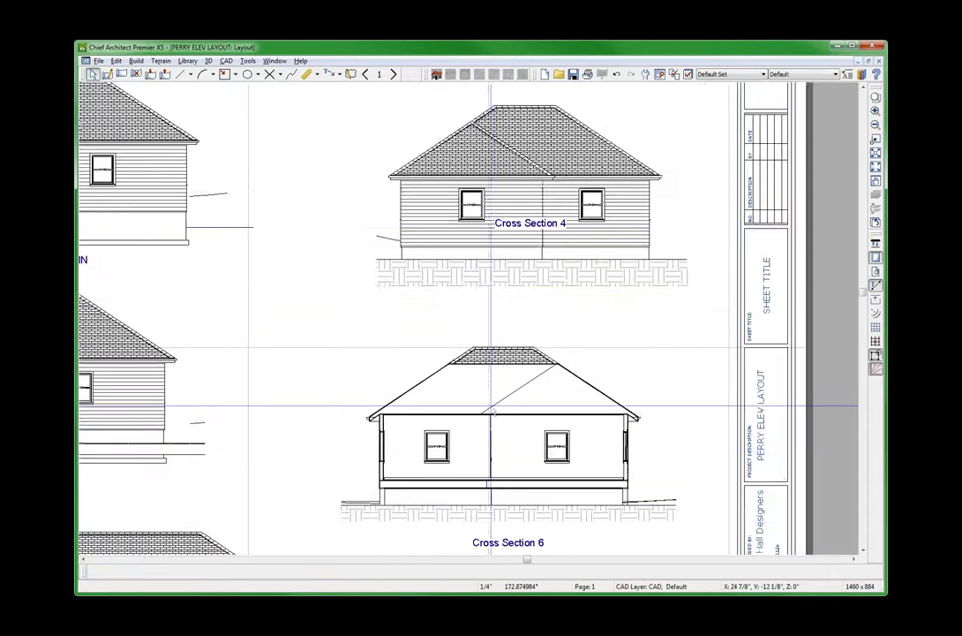
pyautogui.scroll(-4, 498, 445)
pyautogui.click(498, 442)
pyautogui.scroll(9, 494, 446)
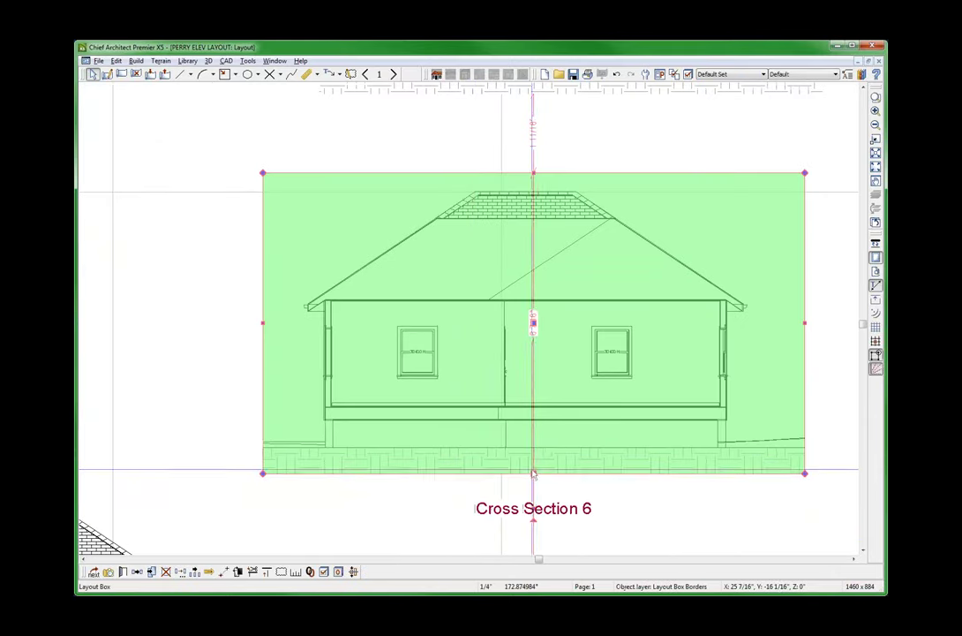
pyautogui.scroll(-8, 611, 413)
pyautogui.scroll(3, 226, 231)
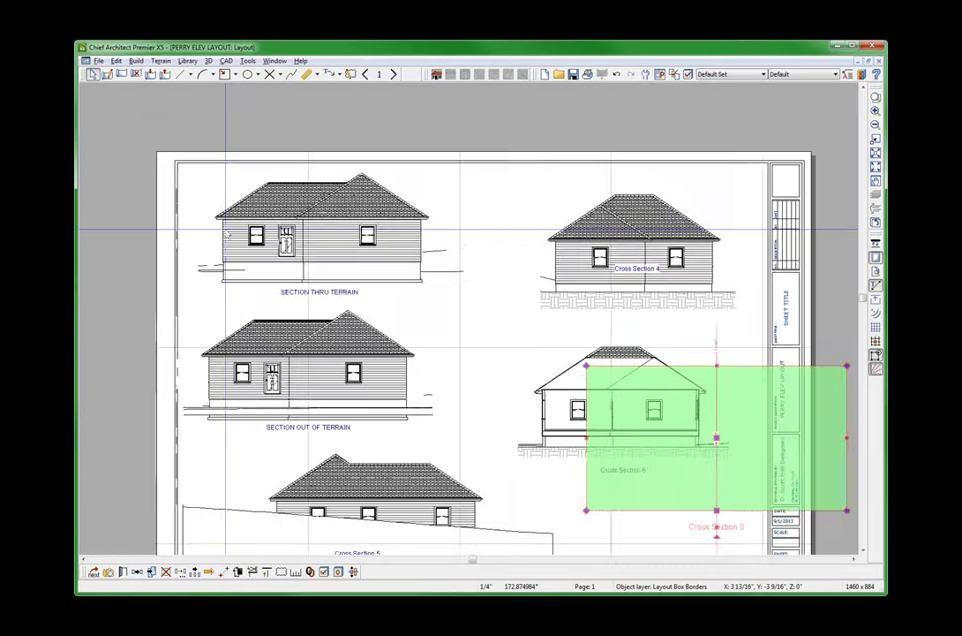
pyautogui.scroll(1, 226, 231)
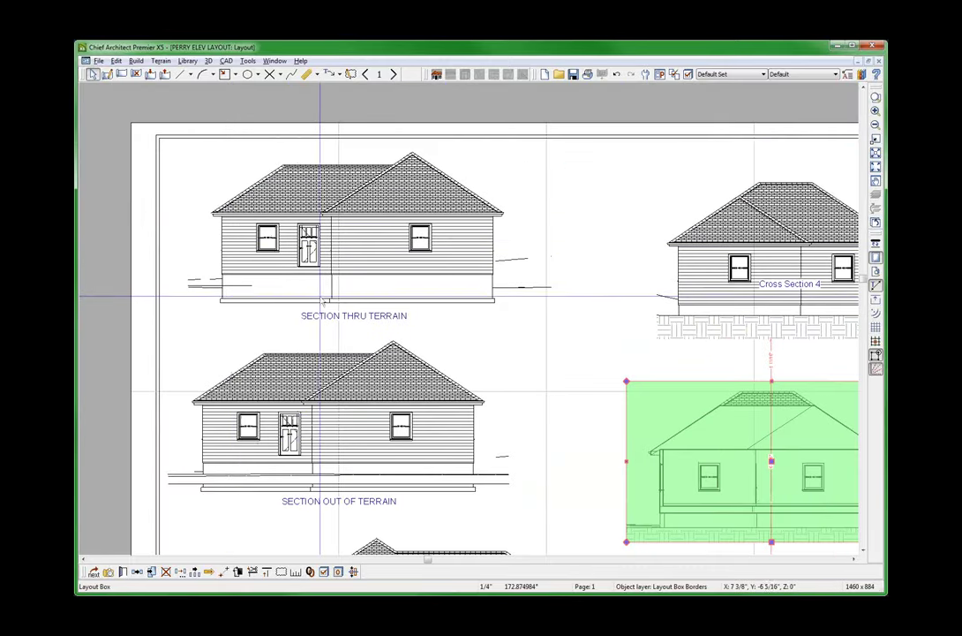
pyautogui.scroll(-2, 368, 347)
pyautogui.scroll(-1, 368, 347)
pyautogui.click(377, 445)
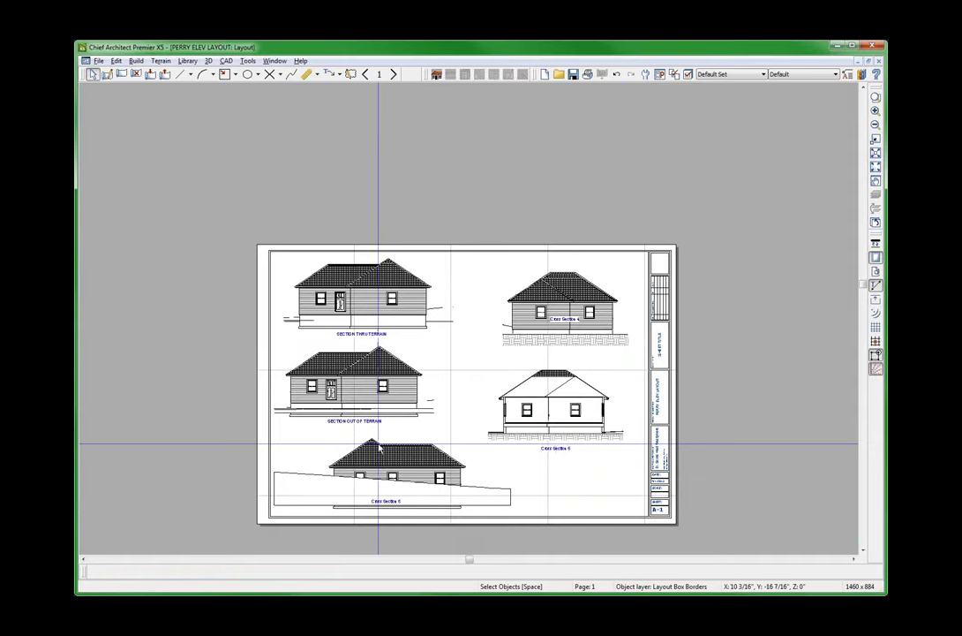
# Step: Tile the open windows, close the Cross Section 3 view and bring the whole site into view in the floor plan
pyautogui.press('F7')
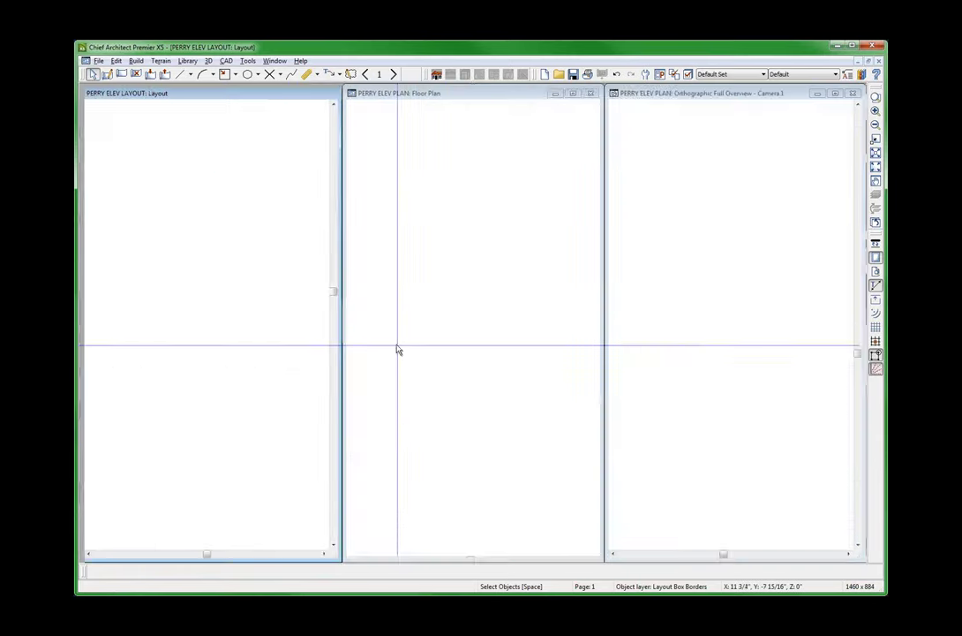
pyautogui.click(627, 230)
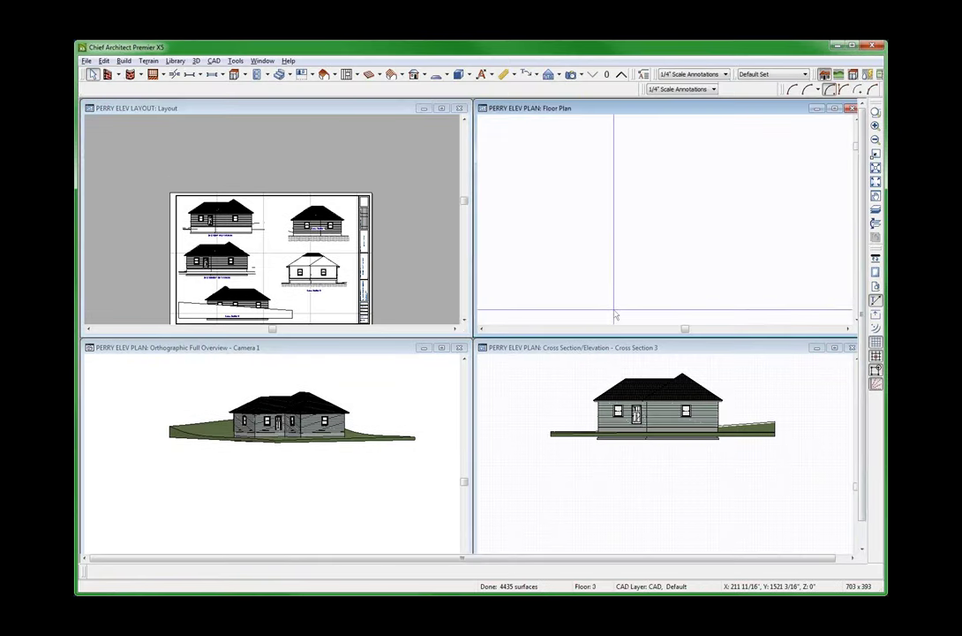
pyautogui.click(563, 459)
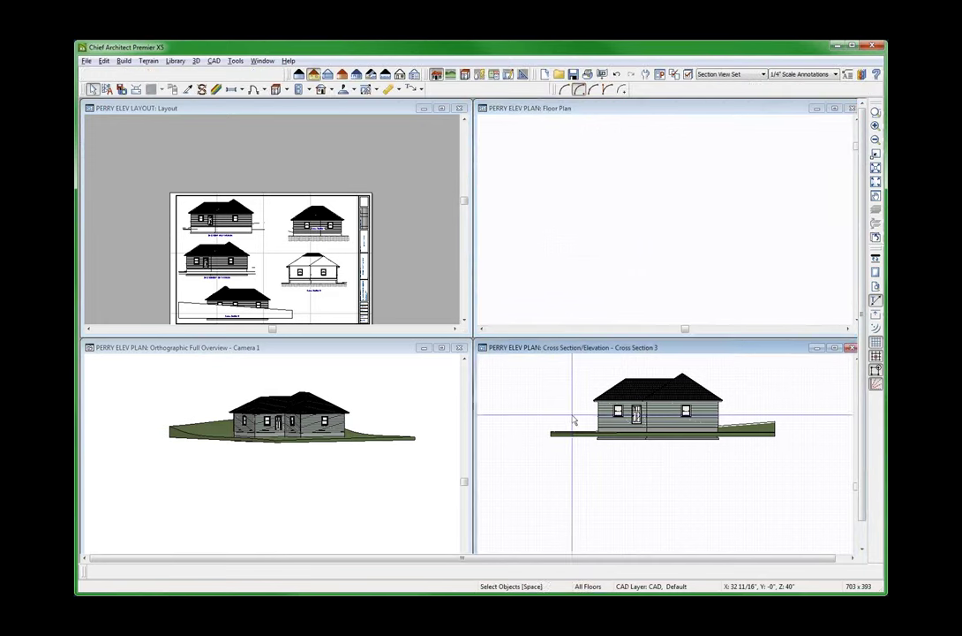
pyautogui.click(570, 350)
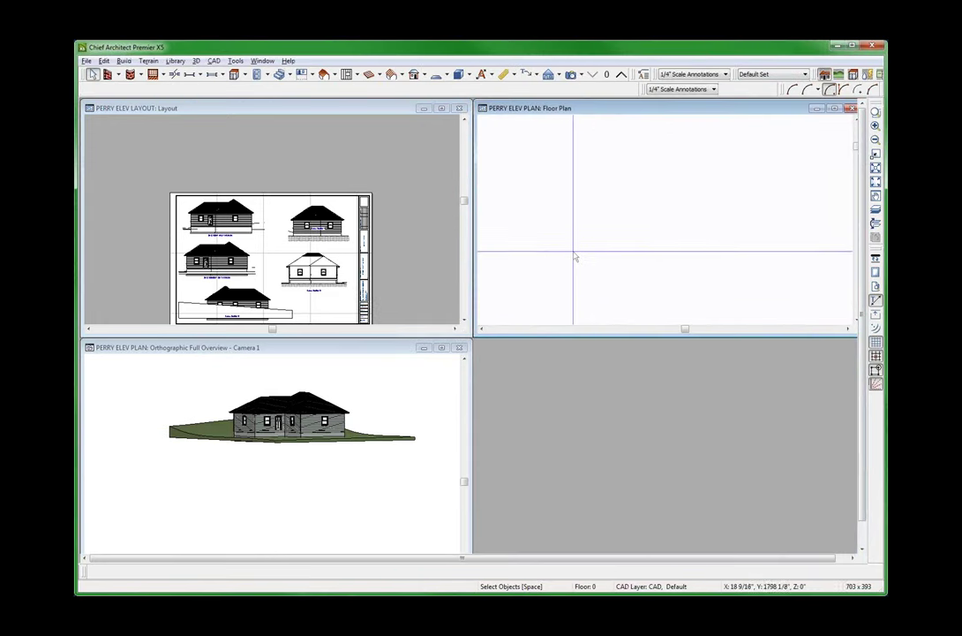
pyautogui.scroll(3, 600, 265)
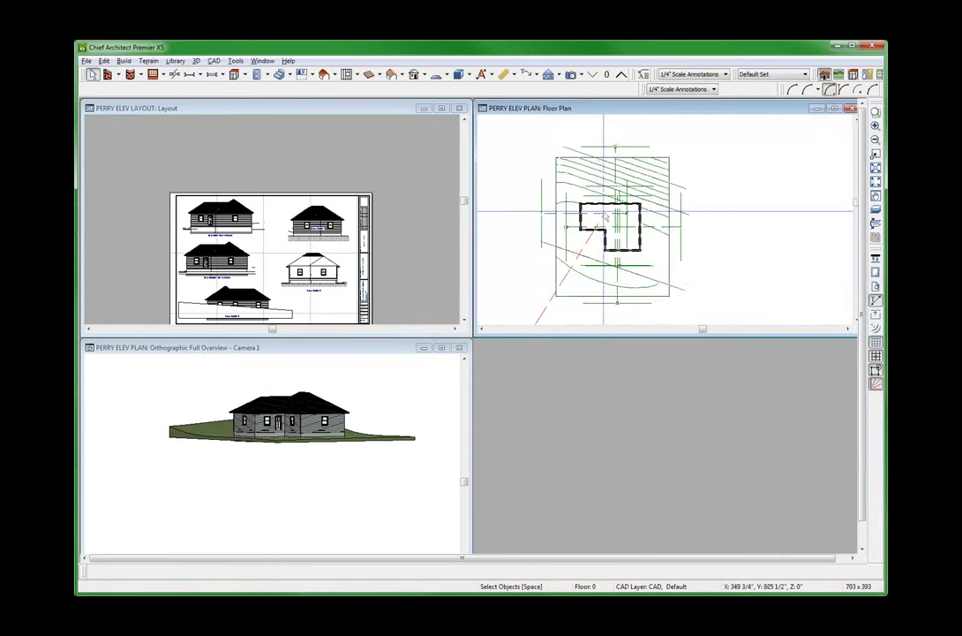
# Step: Maximise the Orthographic Full Overview and examine the house and its sloping terrain from several sides
pyautogui.click(338, 489)
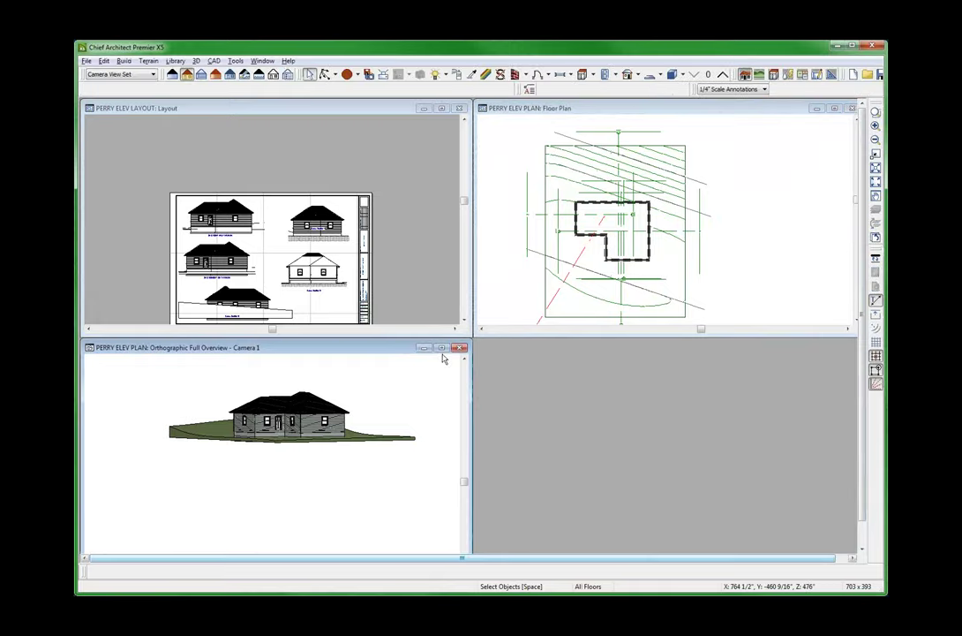
pyautogui.click(442, 349)
pyautogui.moveTo(424, 341); pyautogui.dragTo(548, 357, button='middle')
pyautogui.moveTo(548, 355); pyautogui.dragTo(521, 381)
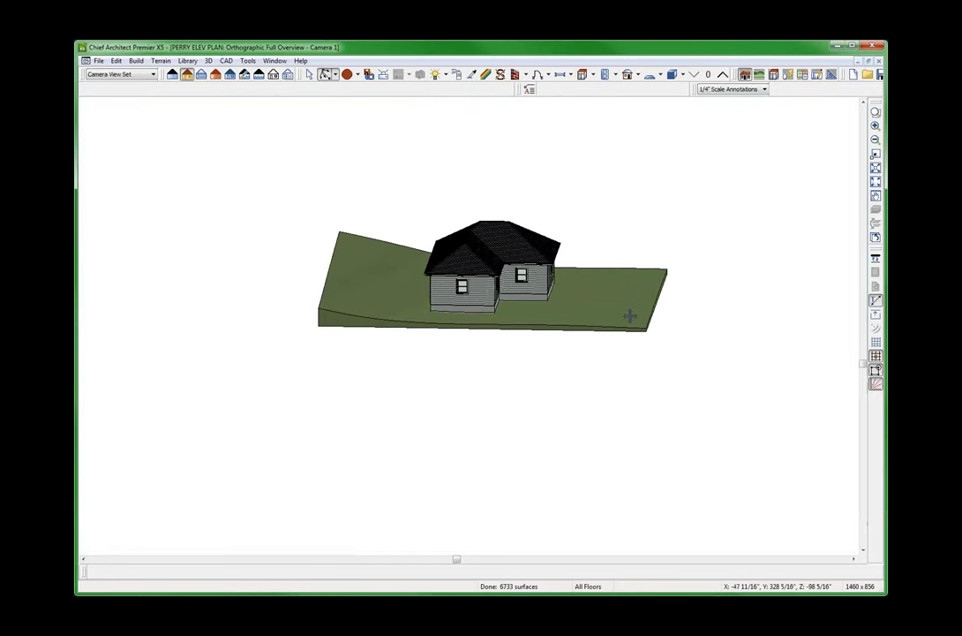
pyautogui.moveTo(626, 321); pyautogui.dragTo(592, 343)
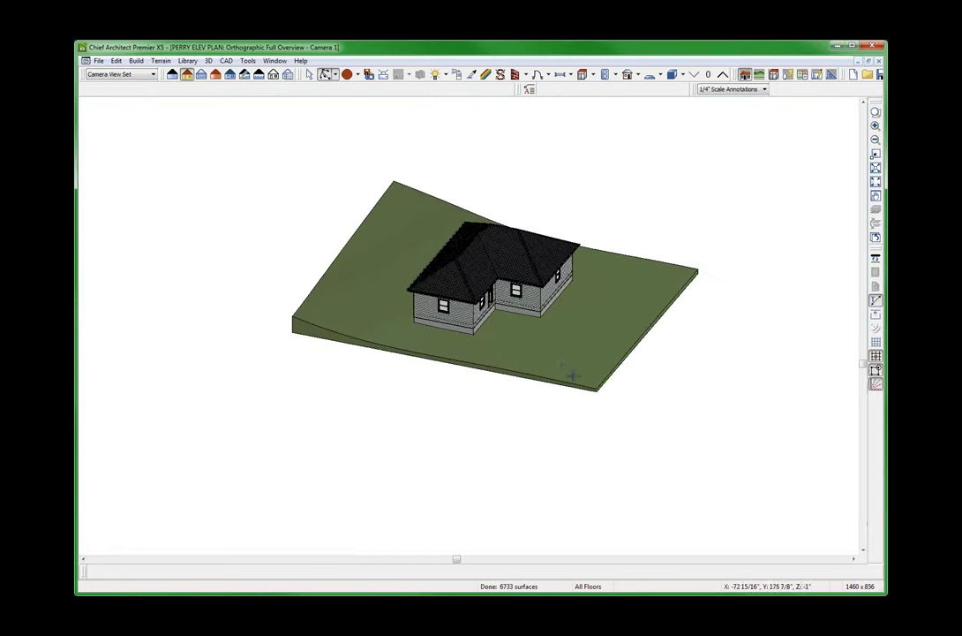
pyautogui.moveTo(535, 362); pyautogui.dragTo(747, 327)
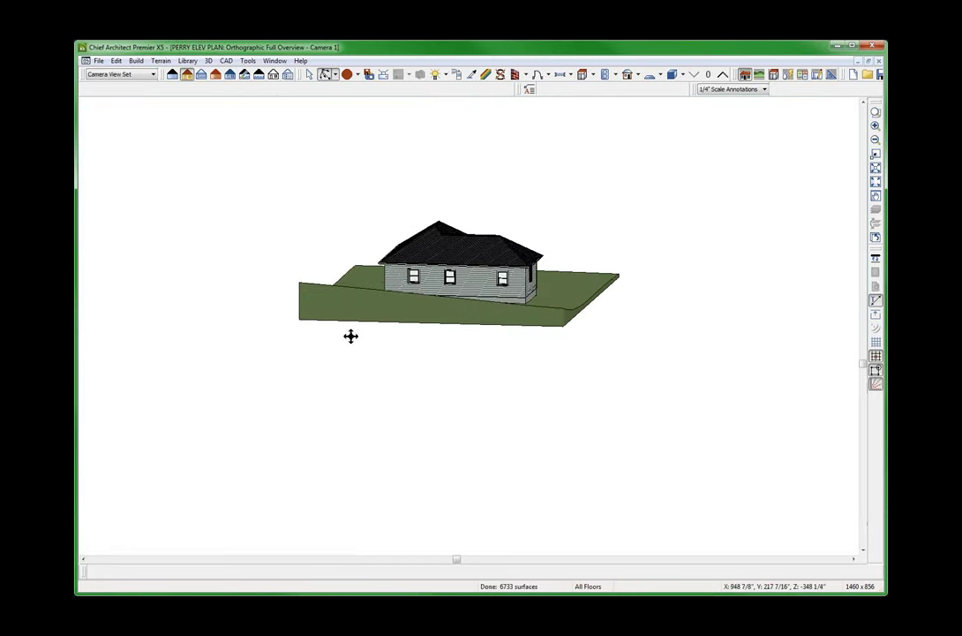
pyautogui.moveTo(377, 289); pyautogui.dragTo(365, 372)
pyautogui.scroll(3, 483, 353)
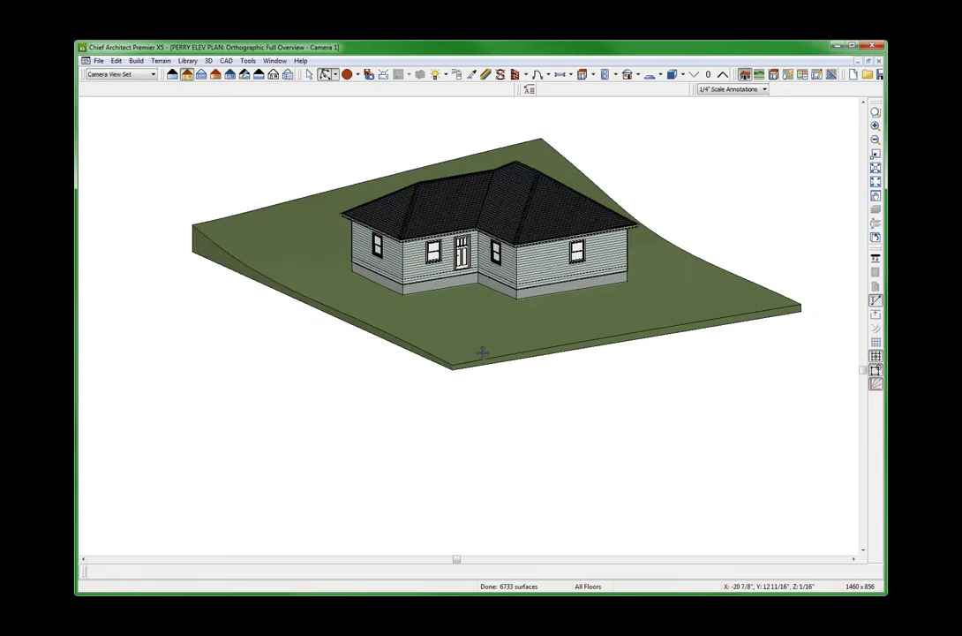
pyautogui.press('space')
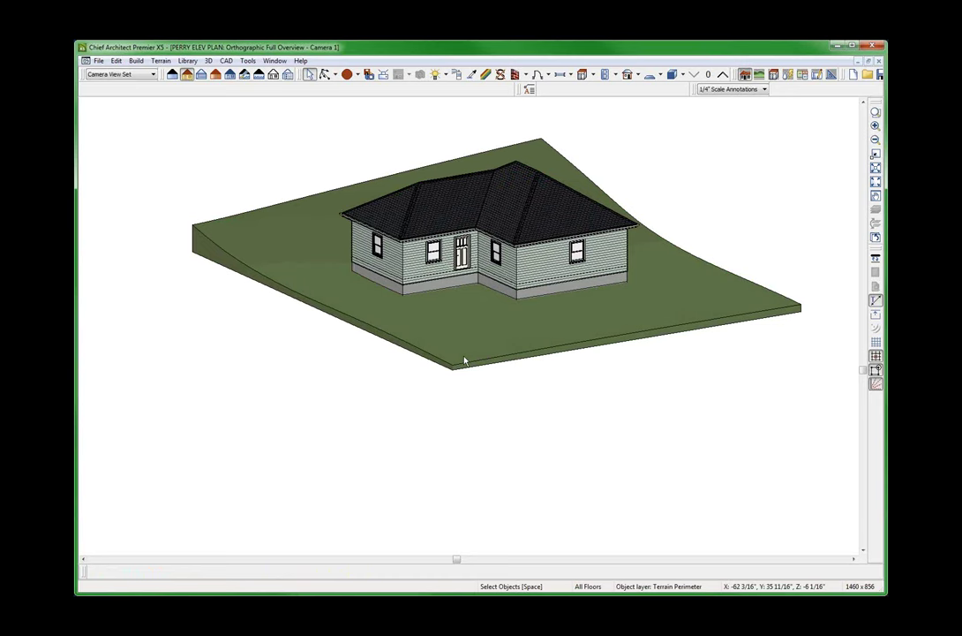
# Step: Close the overview camera and tile the floor plan beside the layout, with the terrain perimeter in view
pyautogui.hotkey('ctrl', 'F4')
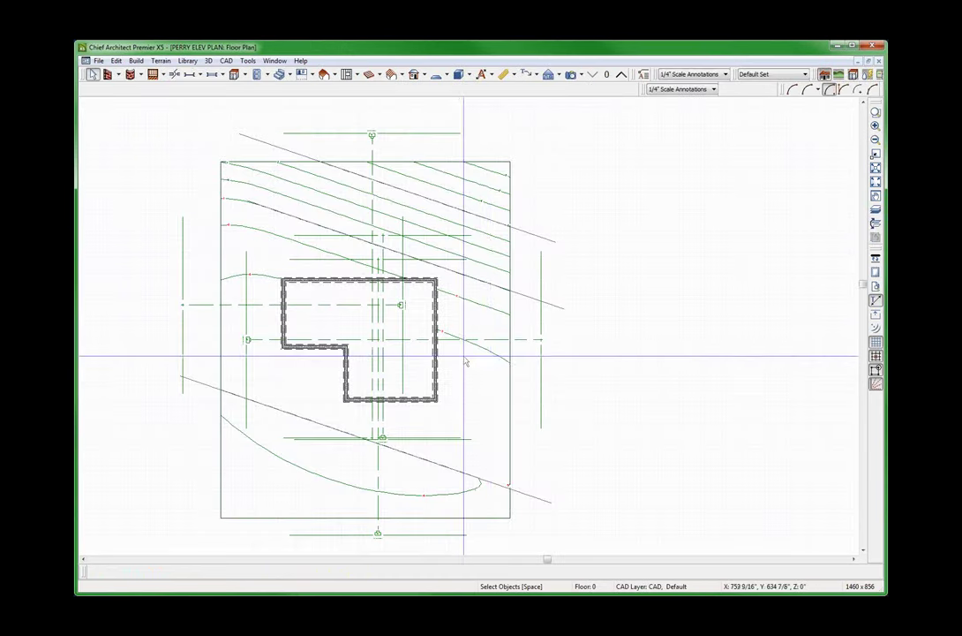
pyautogui.scroll(2, 247, 492)
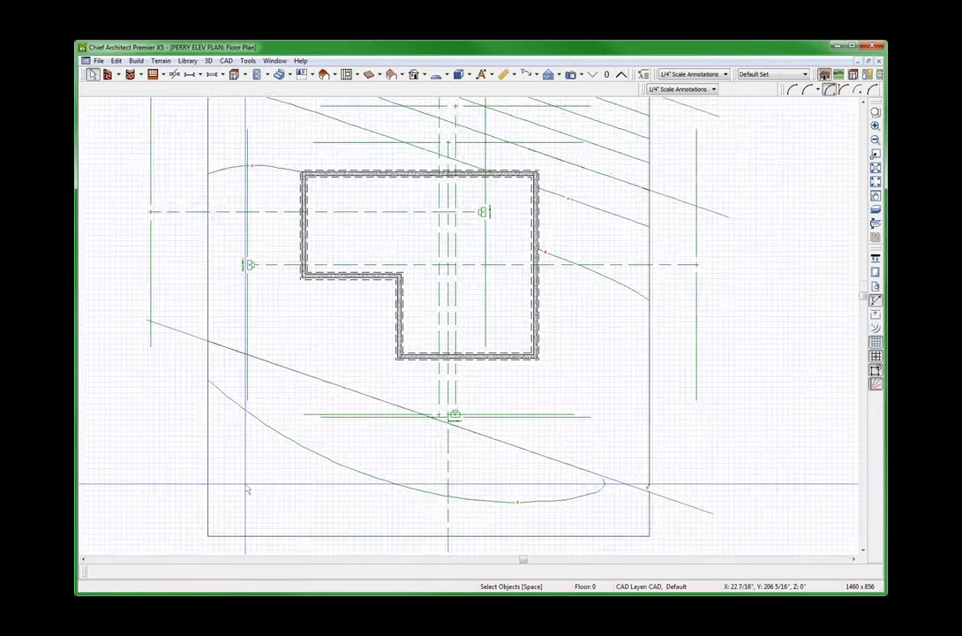
pyautogui.scroll(-2, 327, 475)
pyautogui.click(345, 477)
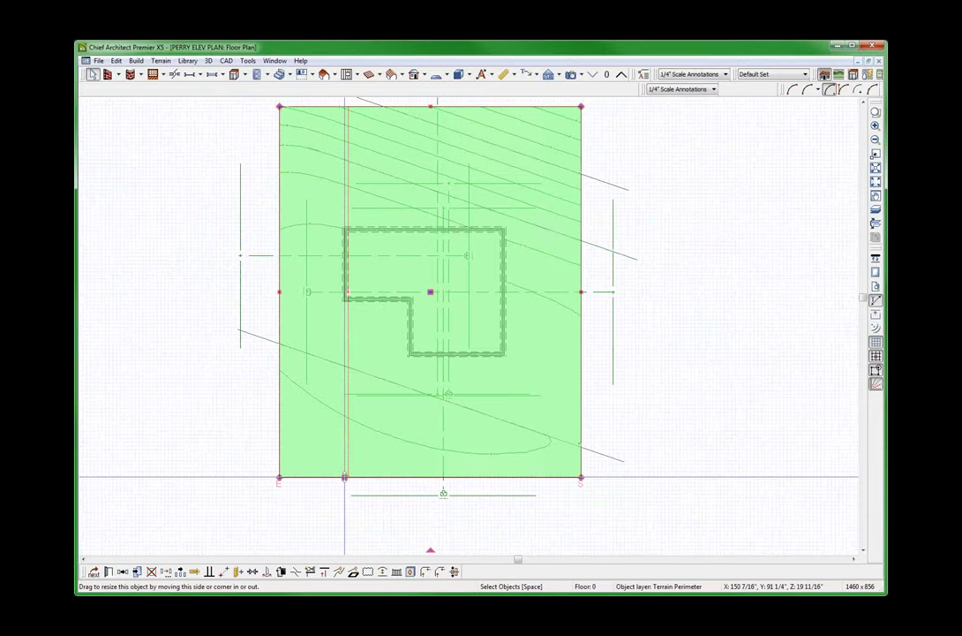
pyautogui.press('F7')
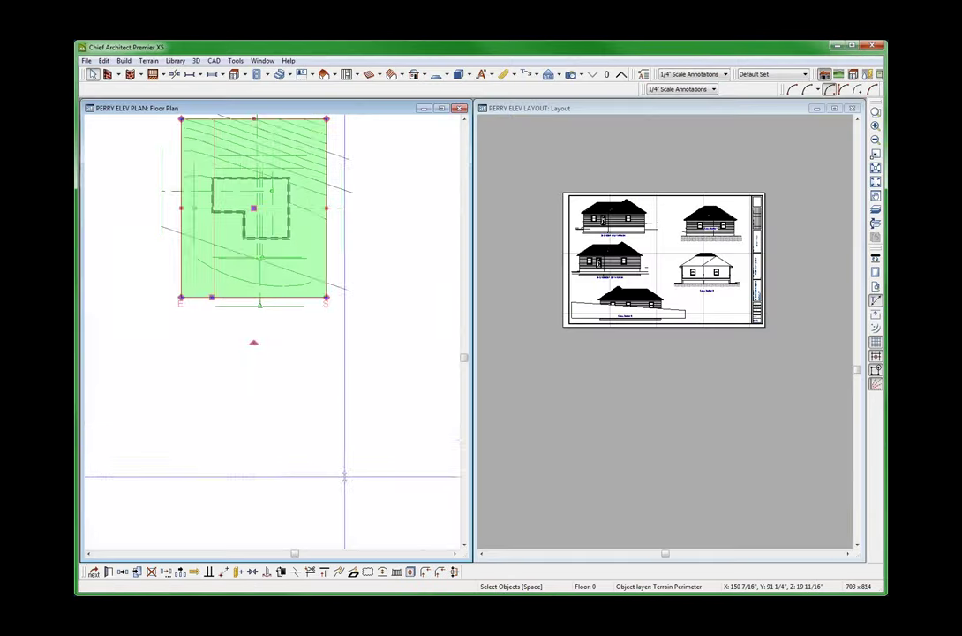
pyautogui.click(369, 447)
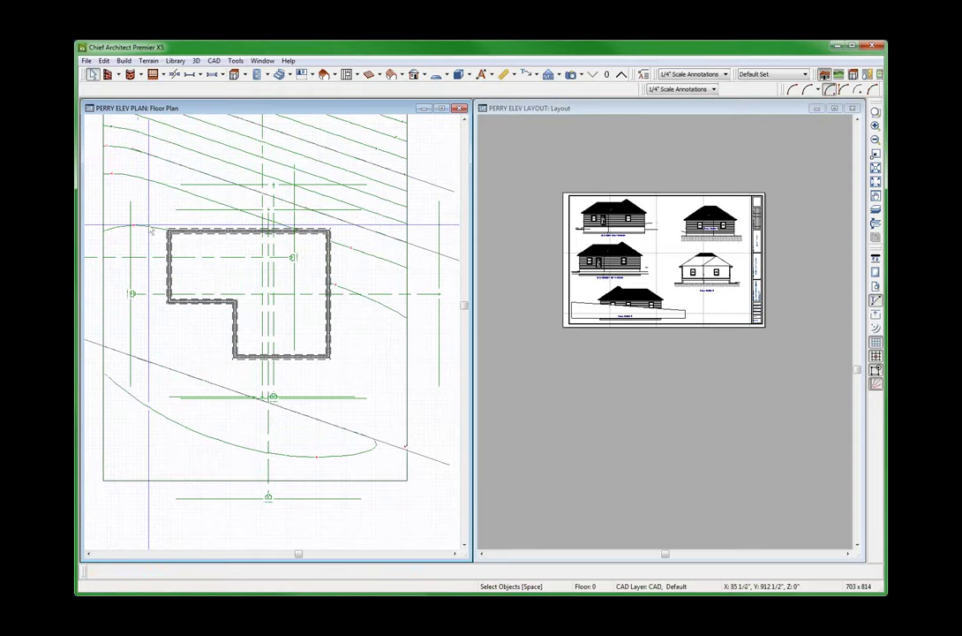
# Step: Examine the Section Thru Terrain and Section Out of Terrain views in the layout, comparing how the ground lines appear
pyautogui.click(534, 291)
pyautogui.click(654, 193)
pyautogui.scroll(8, 638, 200)
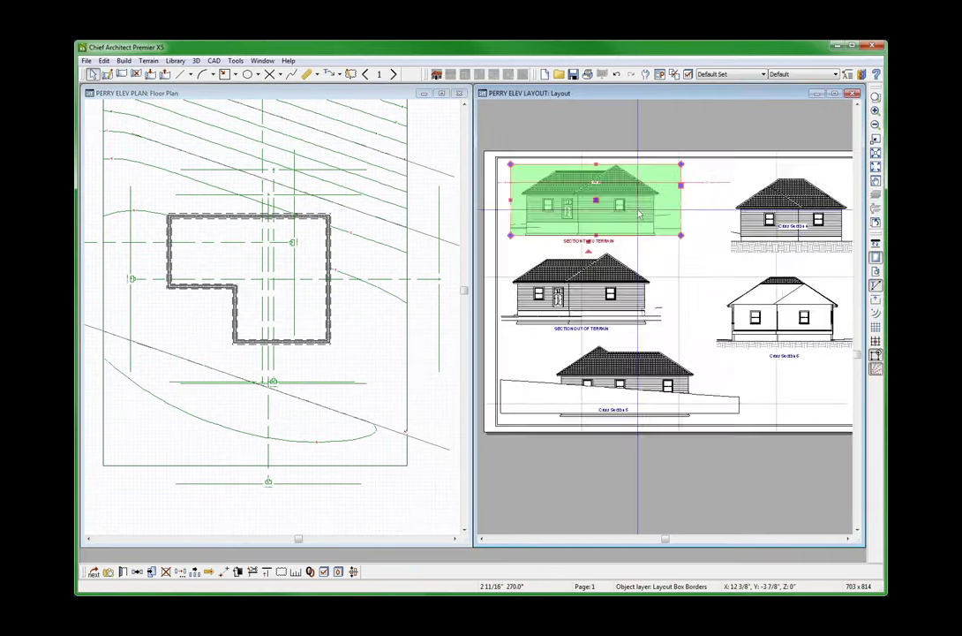
pyautogui.scroll(-1, 529, 216)
pyautogui.scroll(1, 494, 220)
pyautogui.scroll(1, 340, 140)
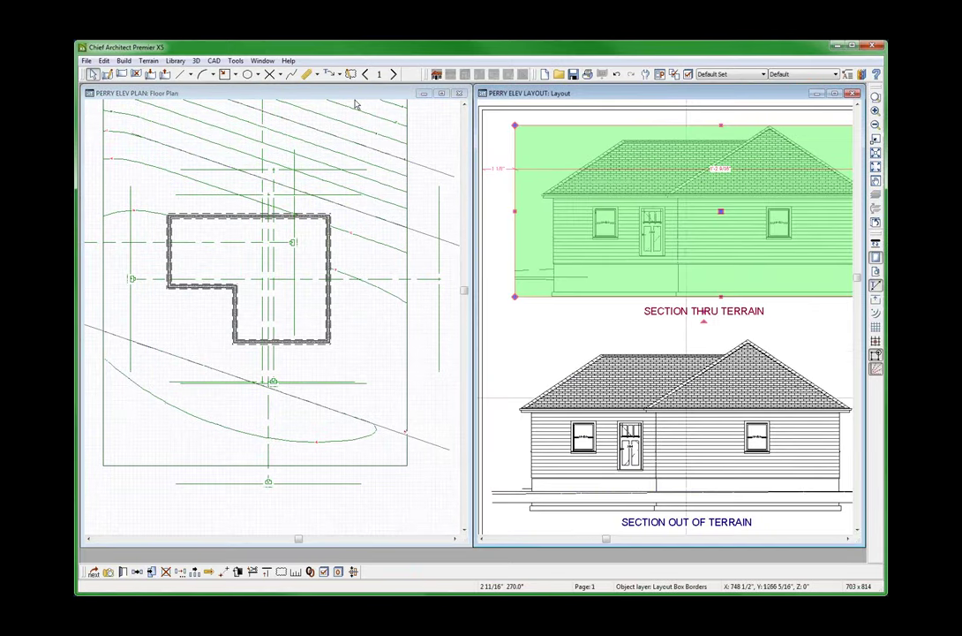
pyautogui.click(599, 325)
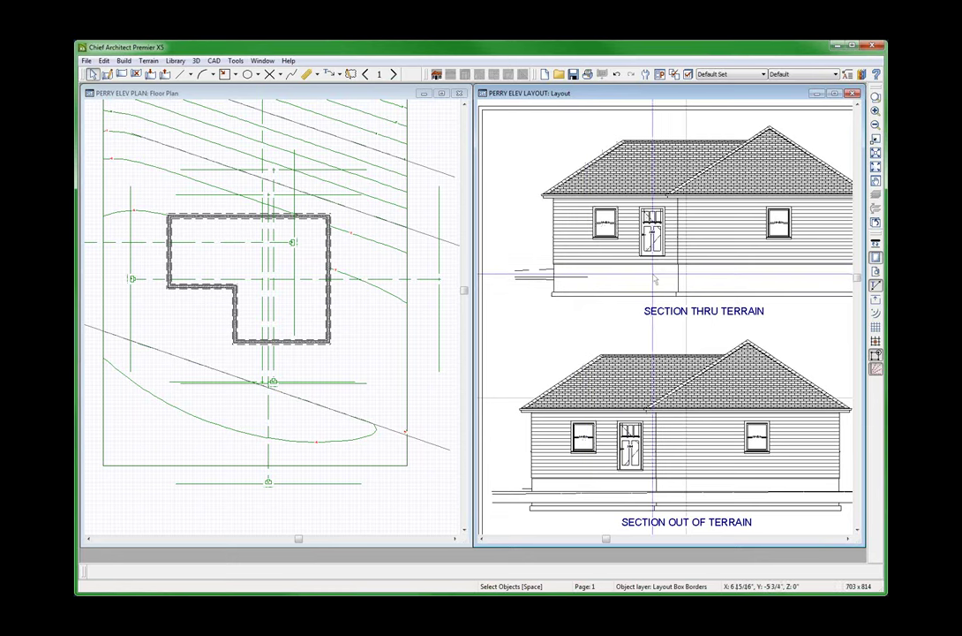
pyautogui.click(636, 243)
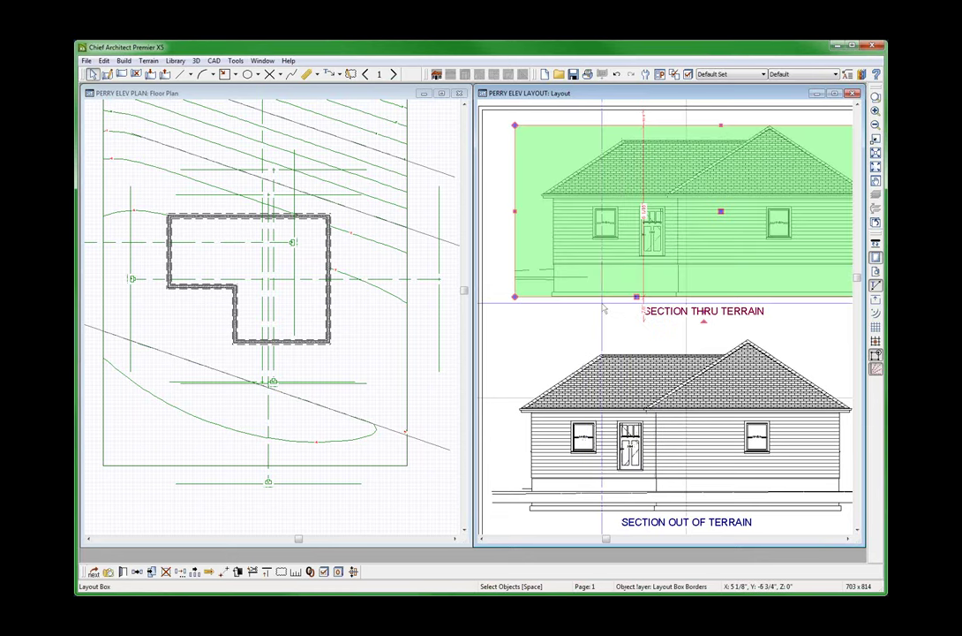
pyautogui.moveTo(707, 176); pyautogui.dragTo(668, 221, button='middle')
pyautogui.scroll(3, 668, 220)
pyautogui.scroll(-4, 665, 228)
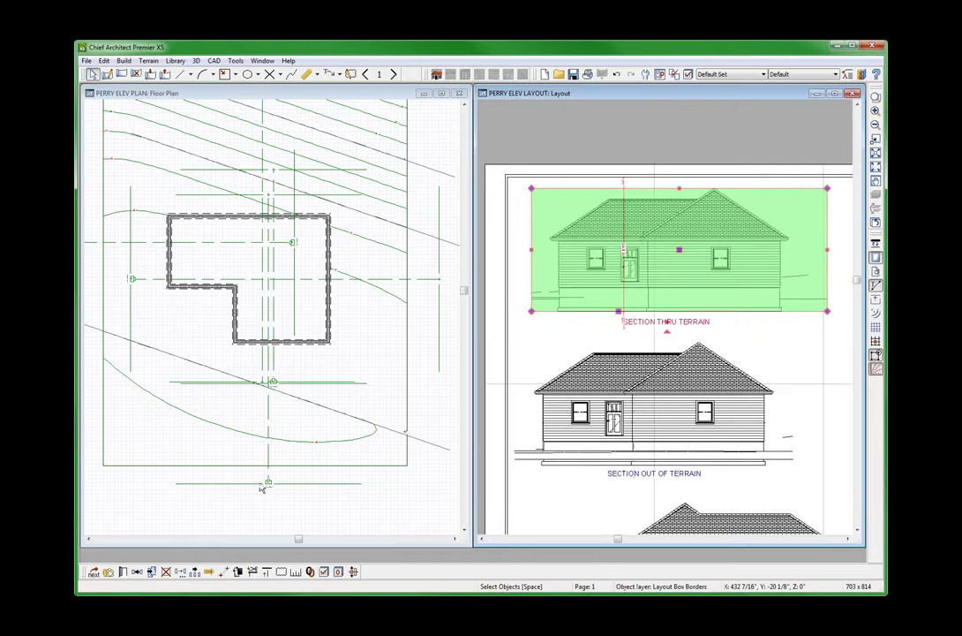
# Step: Set the terrain perimeter's line color to red in its specification
pyautogui.click(244, 390)
pyautogui.scroll(1, 264, 397)
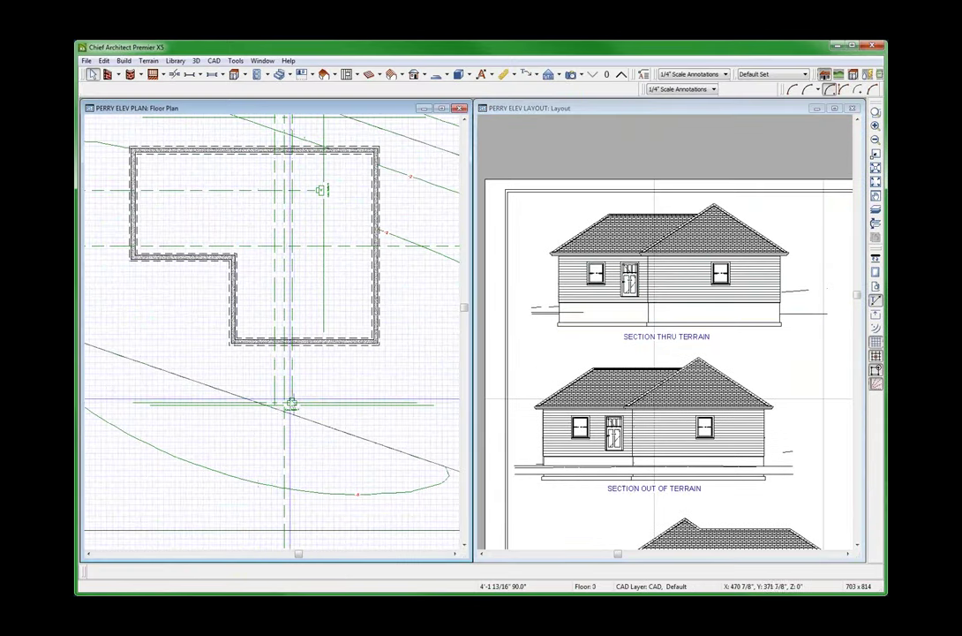
pyautogui.scroll(-2, 289, 442)
pyautogui.click(292, 478)
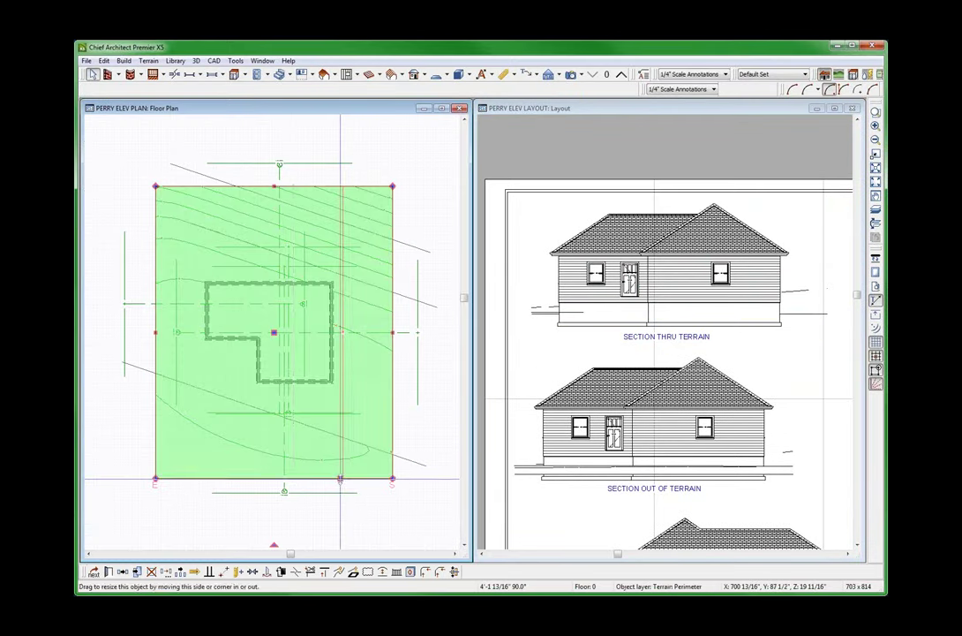
pyautogui.doubleClick(294, 481)
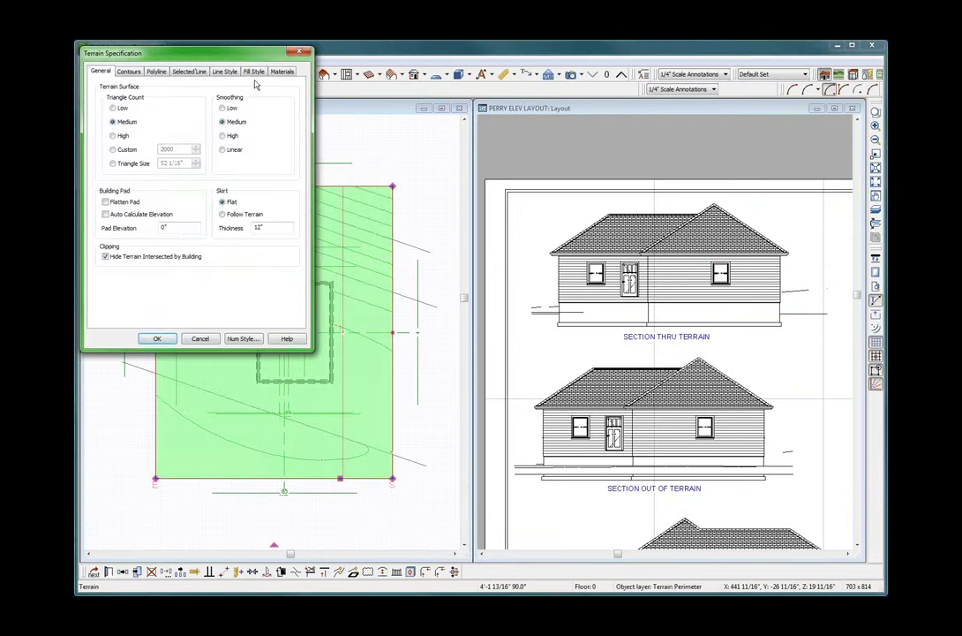
pyautogui.click(224, 72)
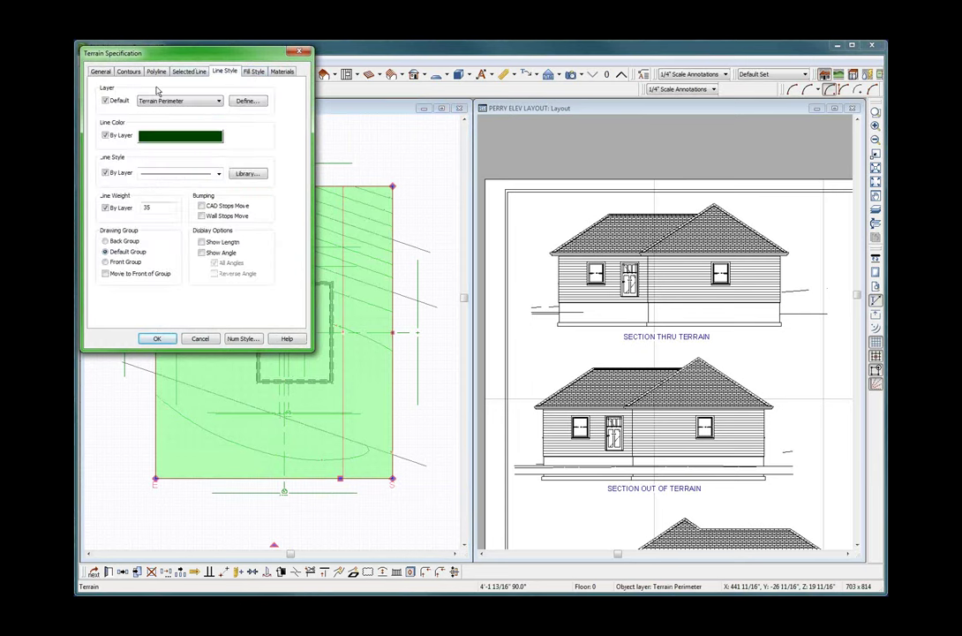
pyautogui.click(179, 137)
pyautogui.click(97, 104)
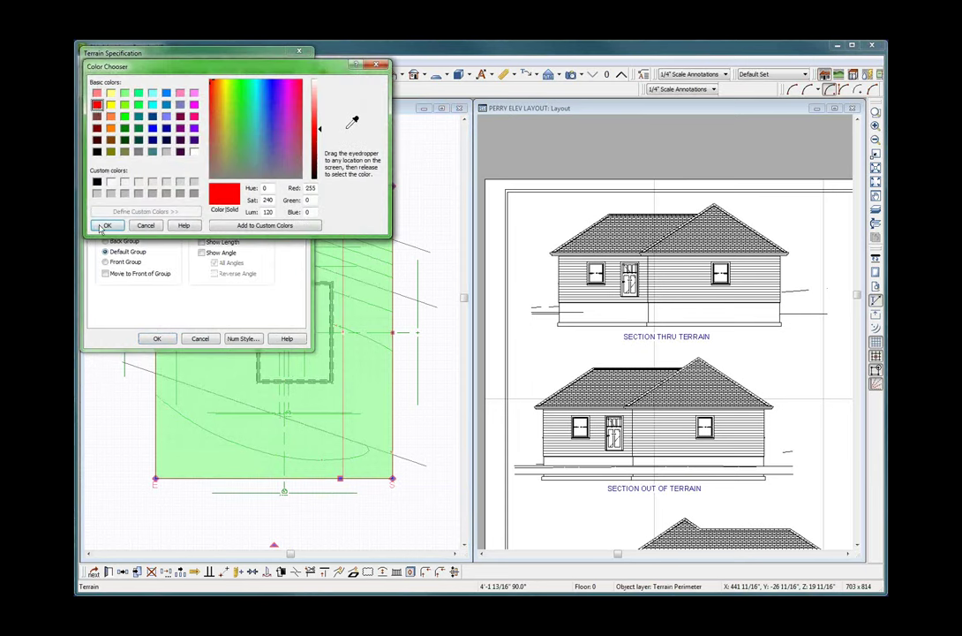
pyautogui.click(107, 226)
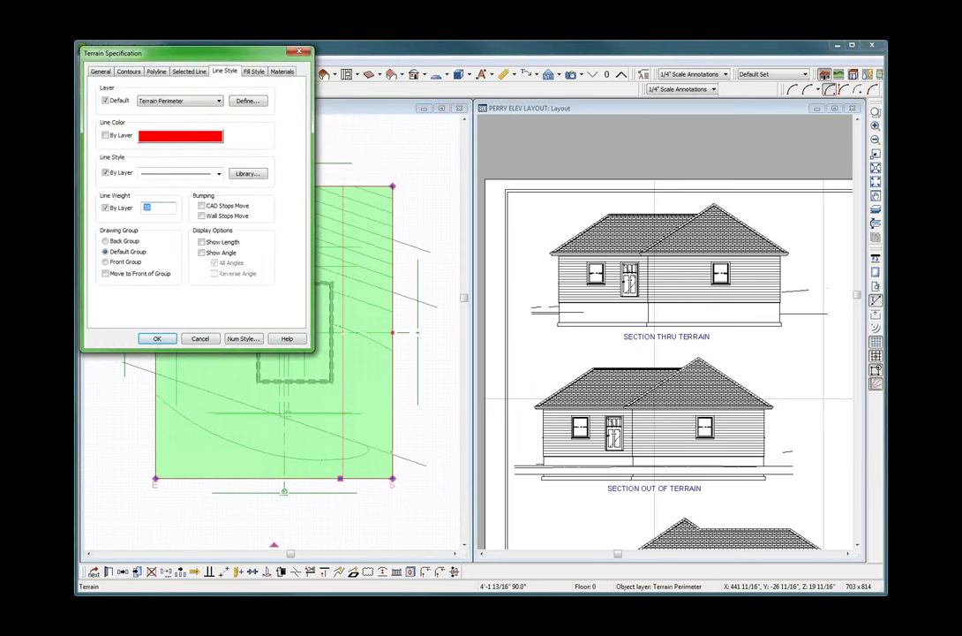
pyautogui.click(159, 339)
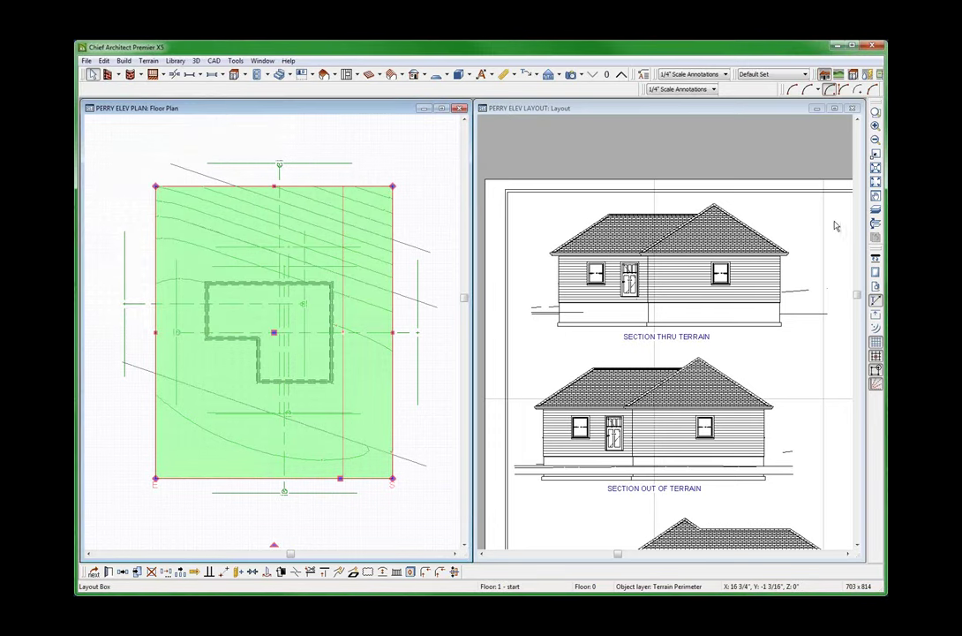
pyautogui.click(239, 432)
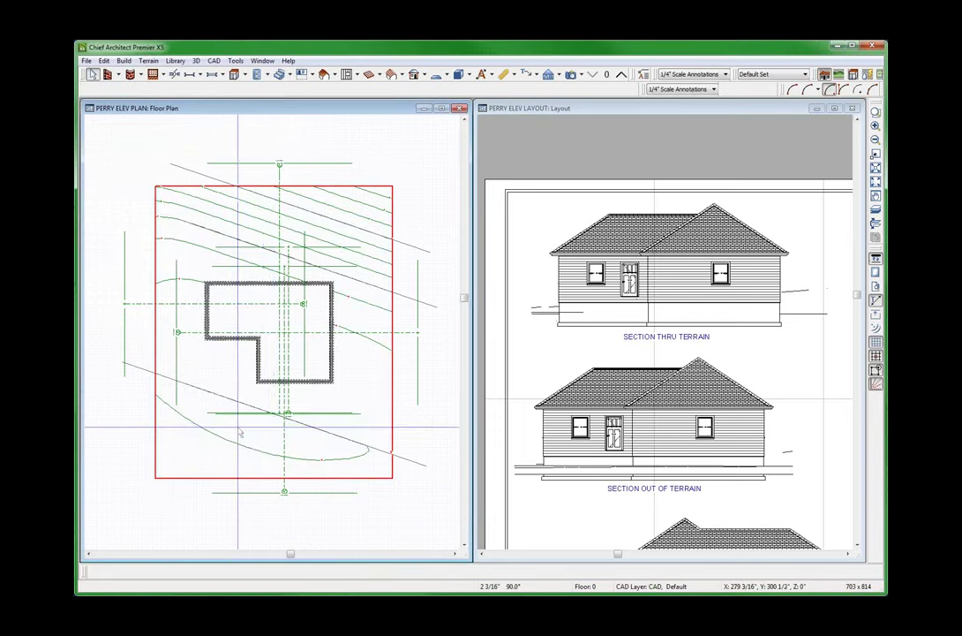
# Step: Compare the section camera placed inside the terrain perimeter with the ground lines in the Section Thru Terrain view
pyautogui.click(287, 420)
pyautogui.scroll(2, 287, 420)
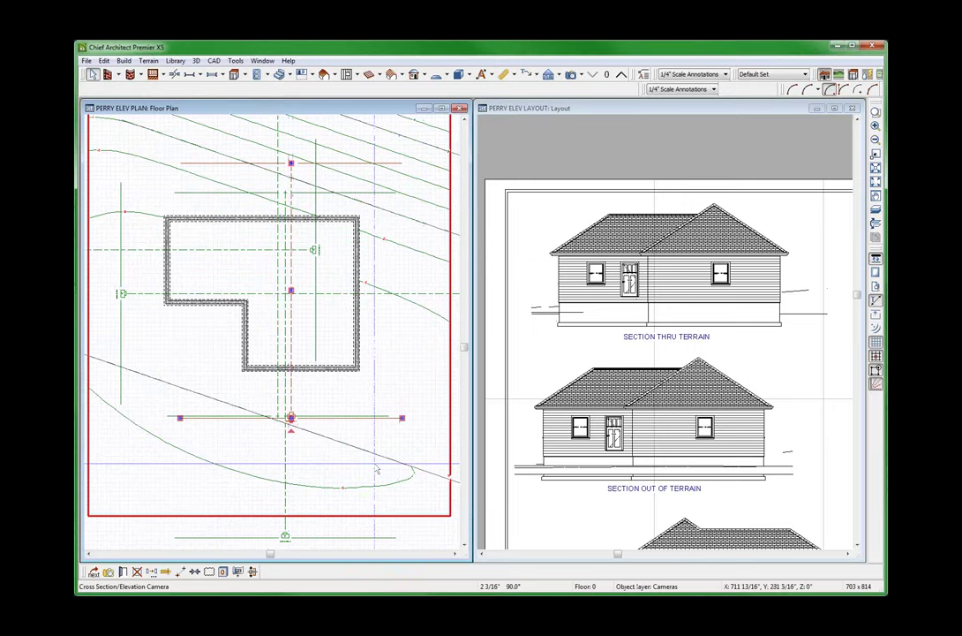
pyautogui.click(643, 332)
pyautogui.click(641, 328)
pyautogui.scroll(3, 586, 319)
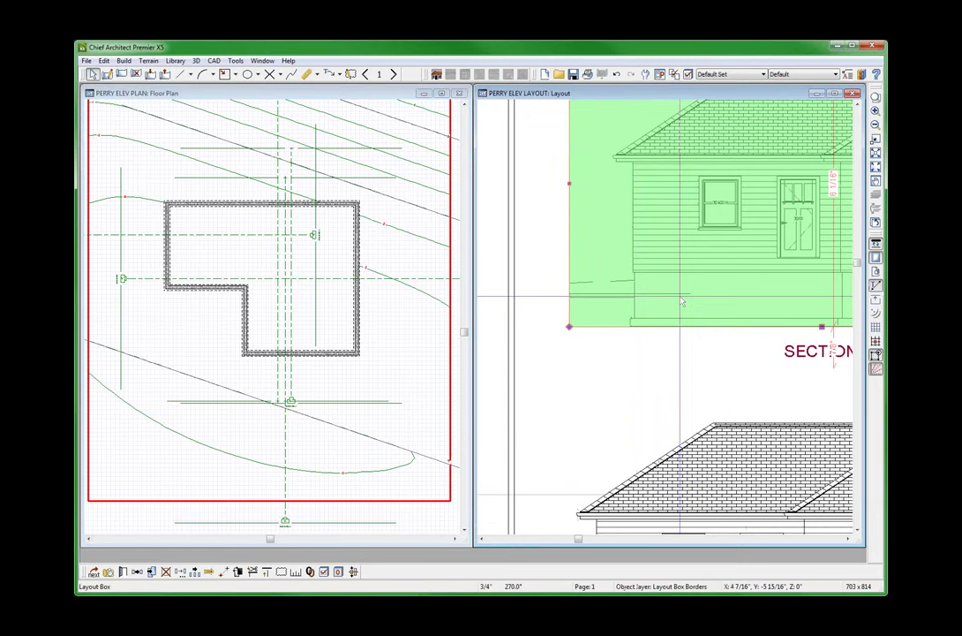
pyautogui.click(610, 345)
pyautogui.scroll(-4, 454, 422)
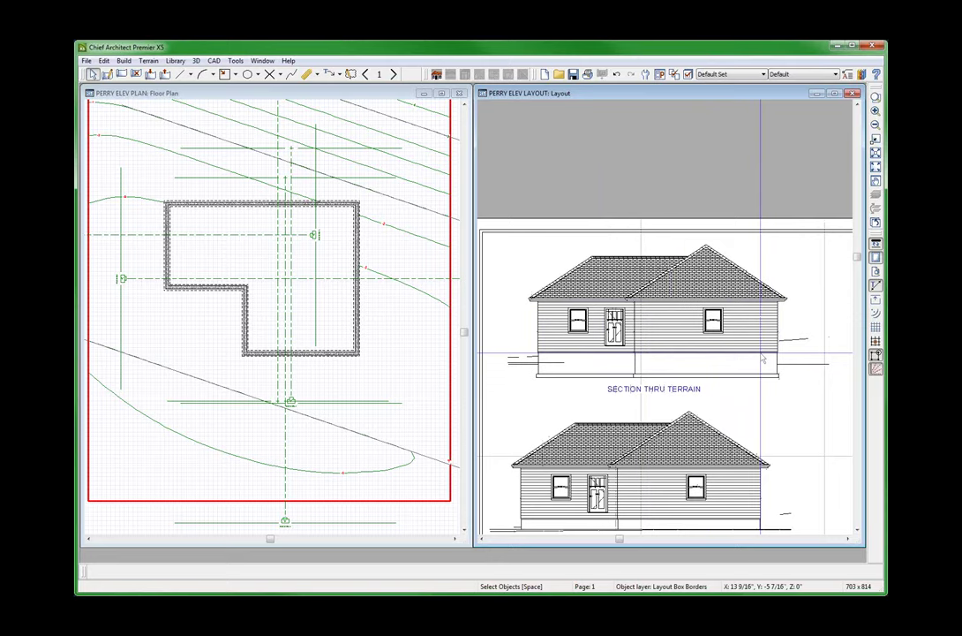
pyautogui.scroll(-2, 700, 309)
pyautogui.scroll(2, 665, 503)
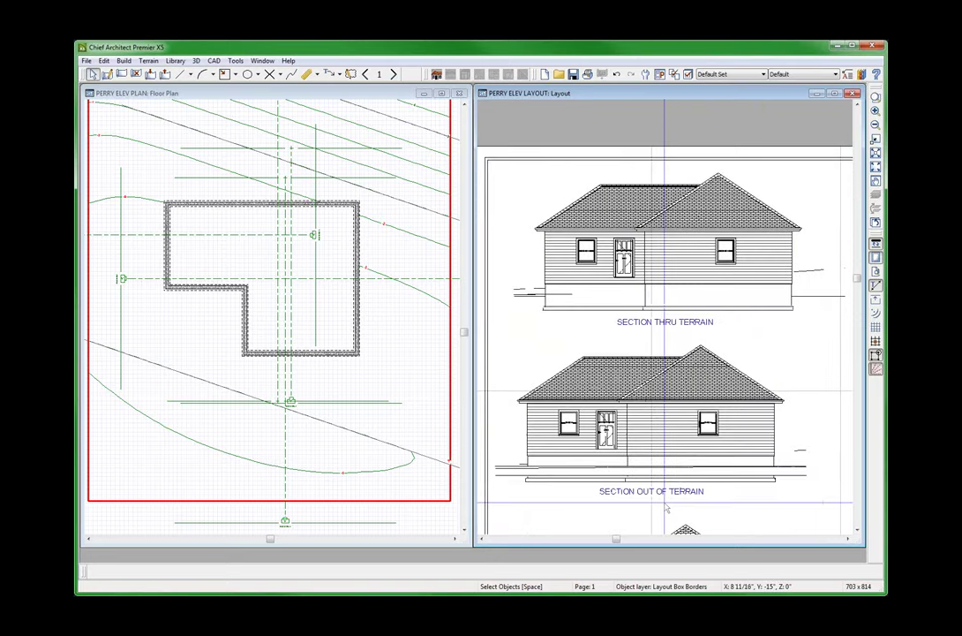
# Step: Compare the section camera placed outside the terrain perimeter with the ground lines in the Section Out of Terrain view
pyautogui.click(153, 427)
pyautogui.scroll(-2, 185, 365)
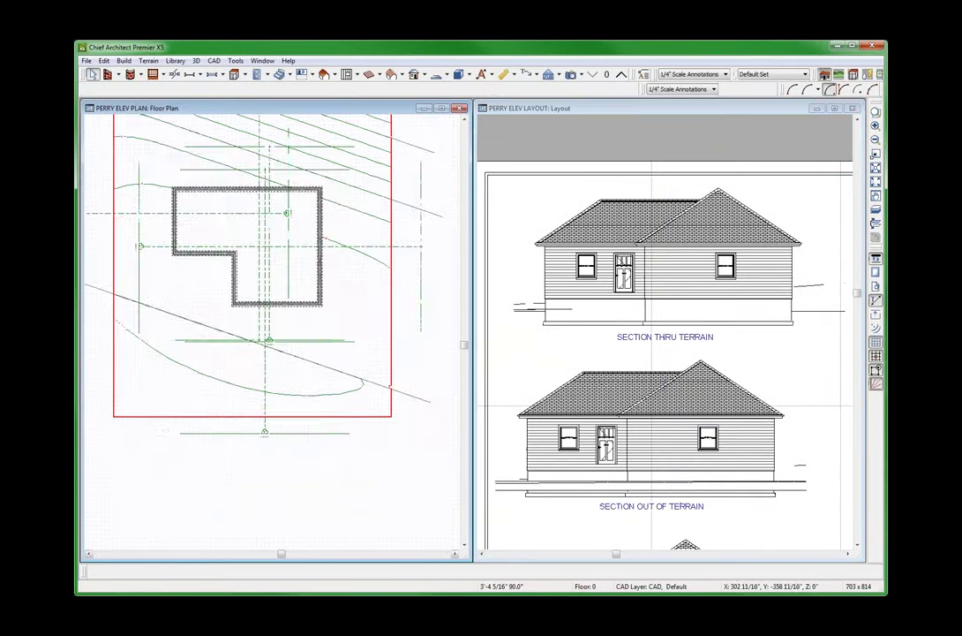
pyautogui.scroll(1, 230, 494)
pyautogui.click(262, 406)
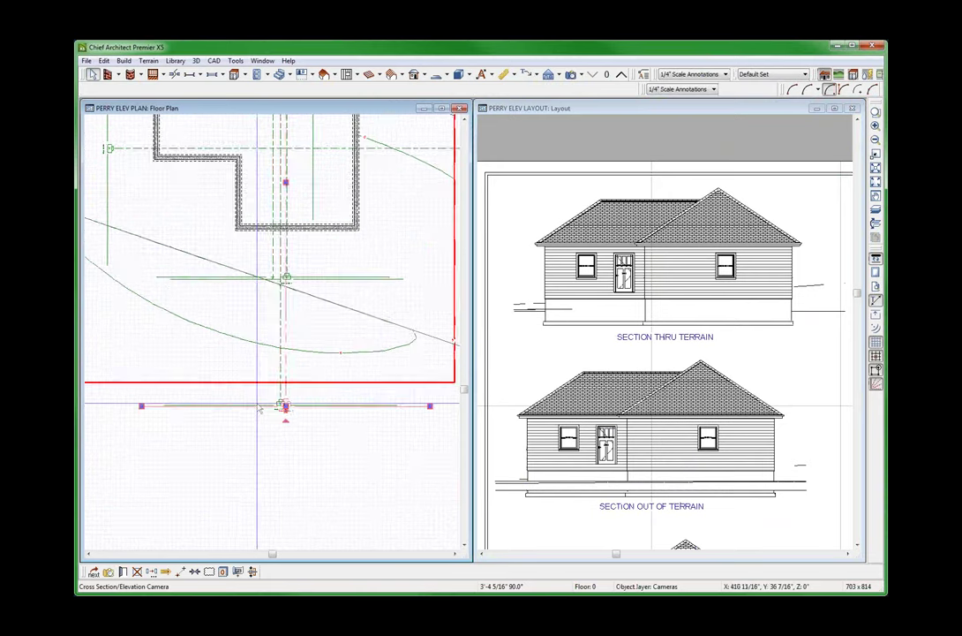
pyautogui.scroll(1, 261, 409)
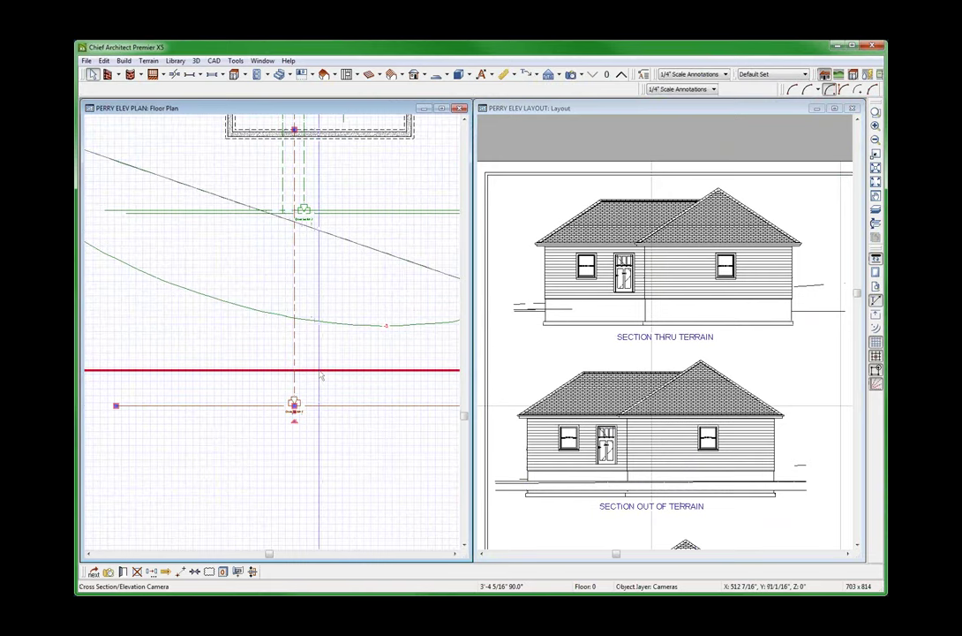
pyautogui.click(520, 385)
pyautogui.scroll(2, 520, 385)
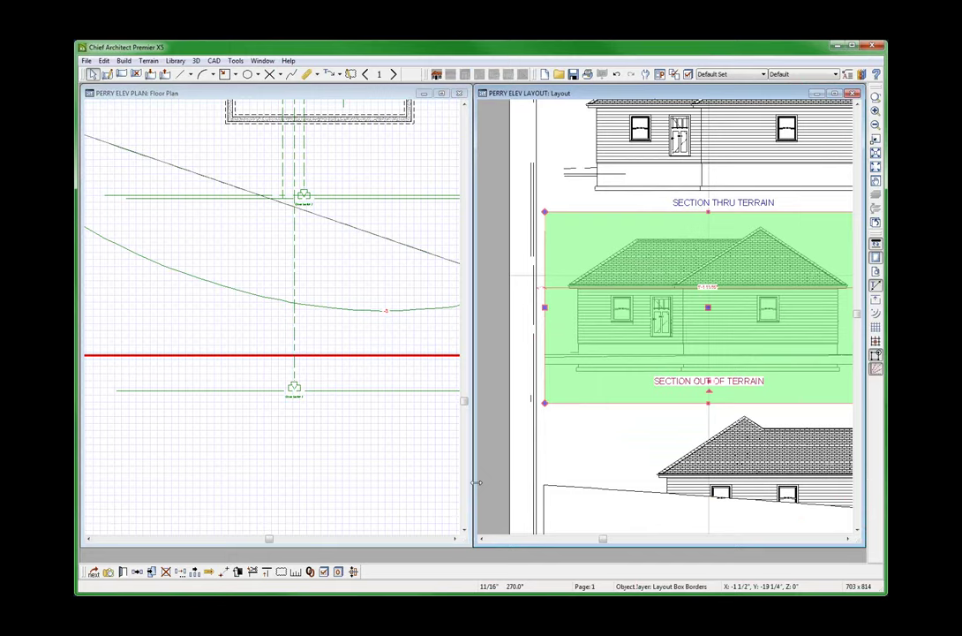
pyautogui.click(519, 382)
pyautogui.scroll(1, 686, 352)
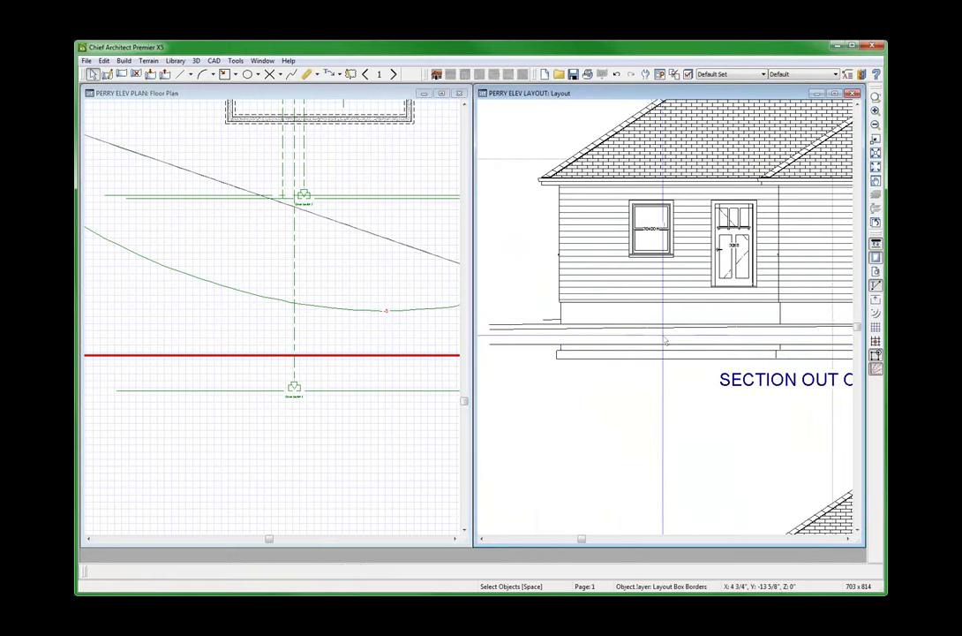
# Step: Check the terrain perimeter edge in the plan against the lines at the foundation in the Section Out of Terrain view
pyautogui.click(373, 456)
pyautogui.scroll(-1, 357, 421)
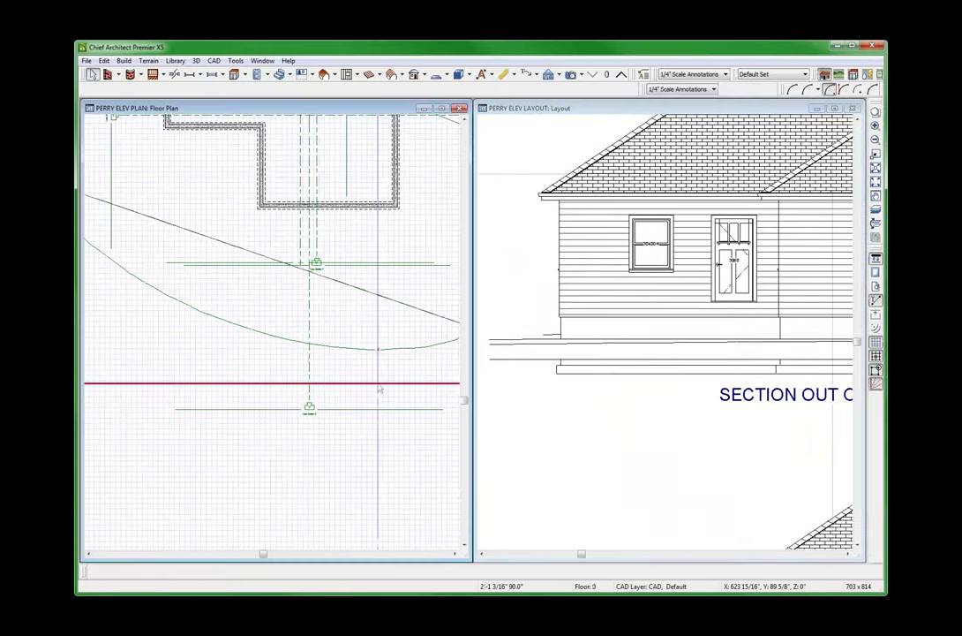
pyautogui.click(377, 387)
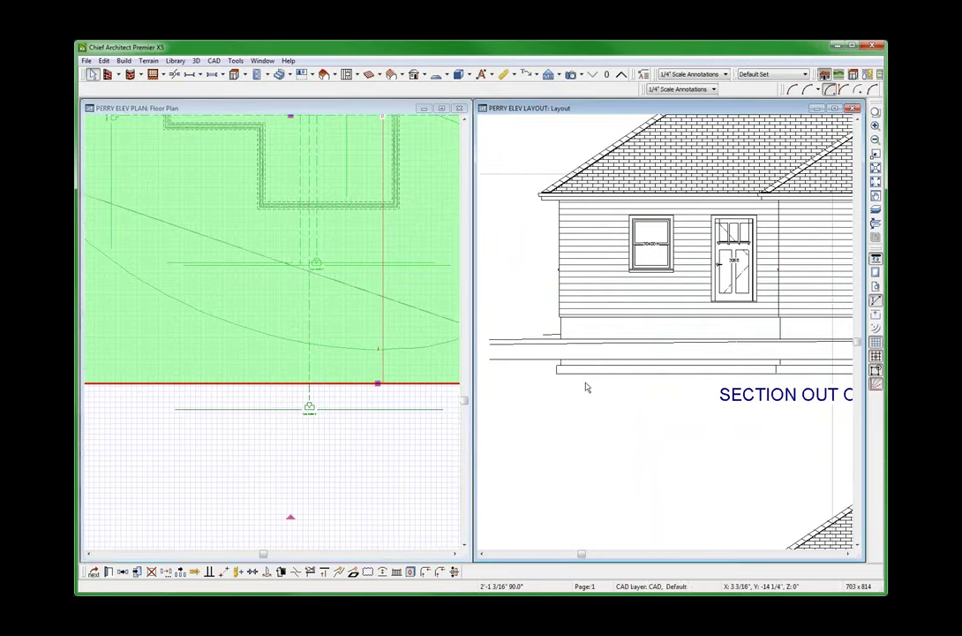
pyautogui.click(585, 387)
pyautogui.scroll(1, 579, 397)
pyautogui.press('Escape')
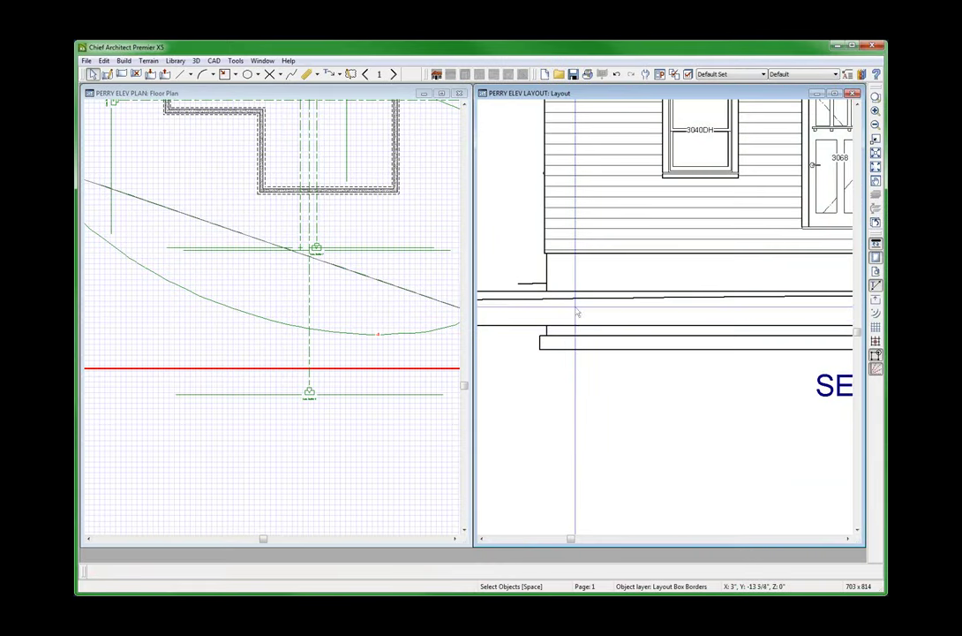
# Step: Set the terrain's skirt thickness to 48"
pyautogui.click(402, 376)
pyautogui.click(403, 381)
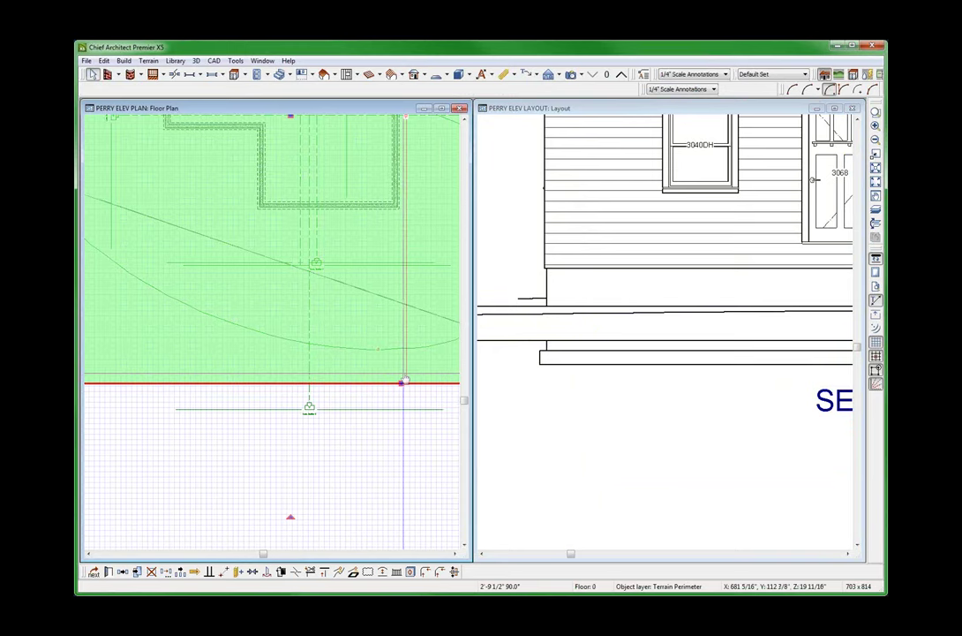
pyautogui.doubleClick(402, 381)
pyautogui.click(102, 71)
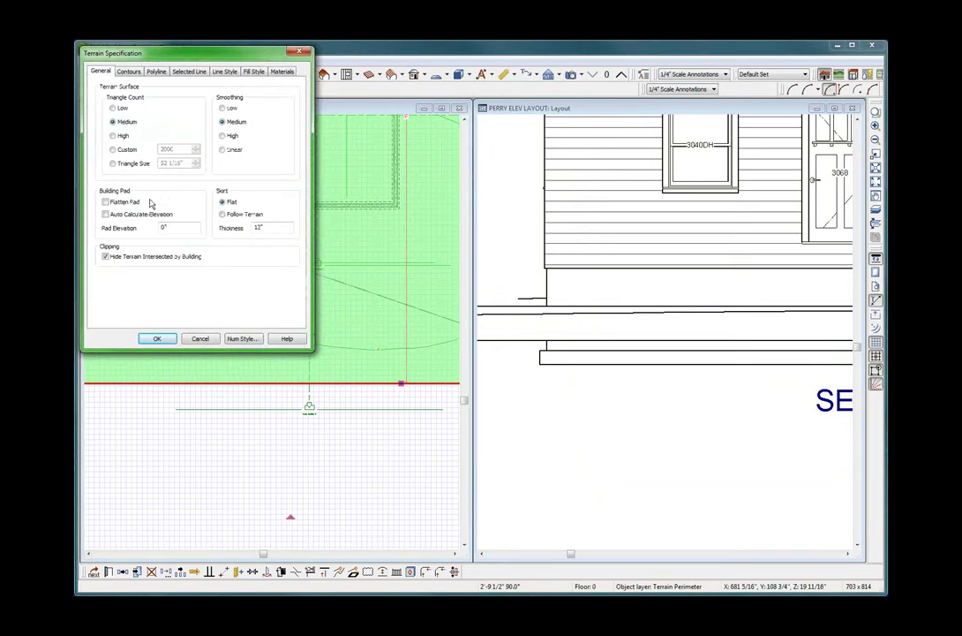
pyautogui.doubleClick(275, 231)
pyautogui.write('48')
pyautogui.press('Return')
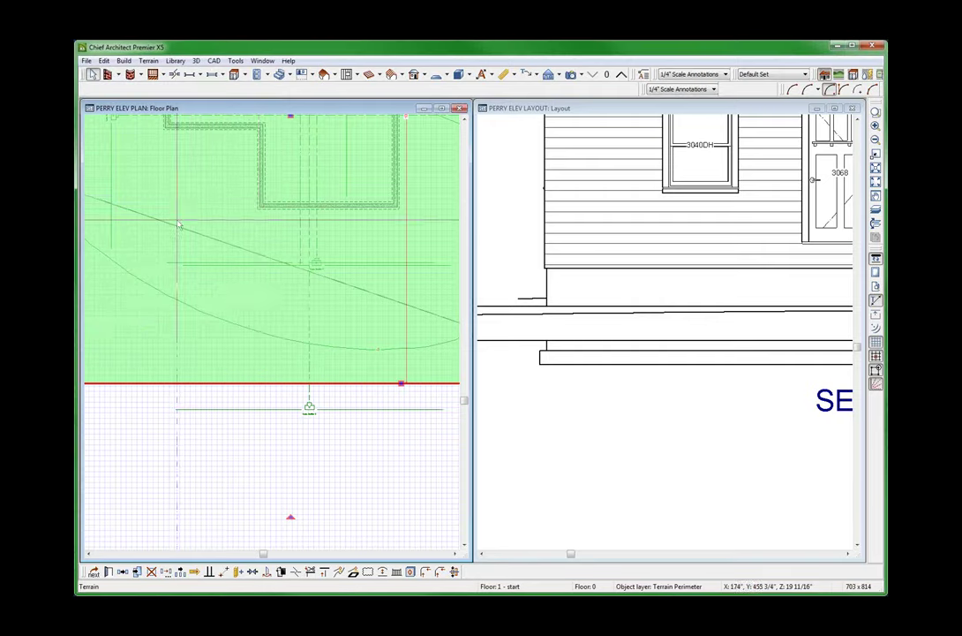
# Step: Crop the lower edge of the Section Out of Terrain layout box upward to hide the terrain skirt's bottom line
pyautogui.click(656, 322)
pyautogui.scroll(-3, 655, 322)
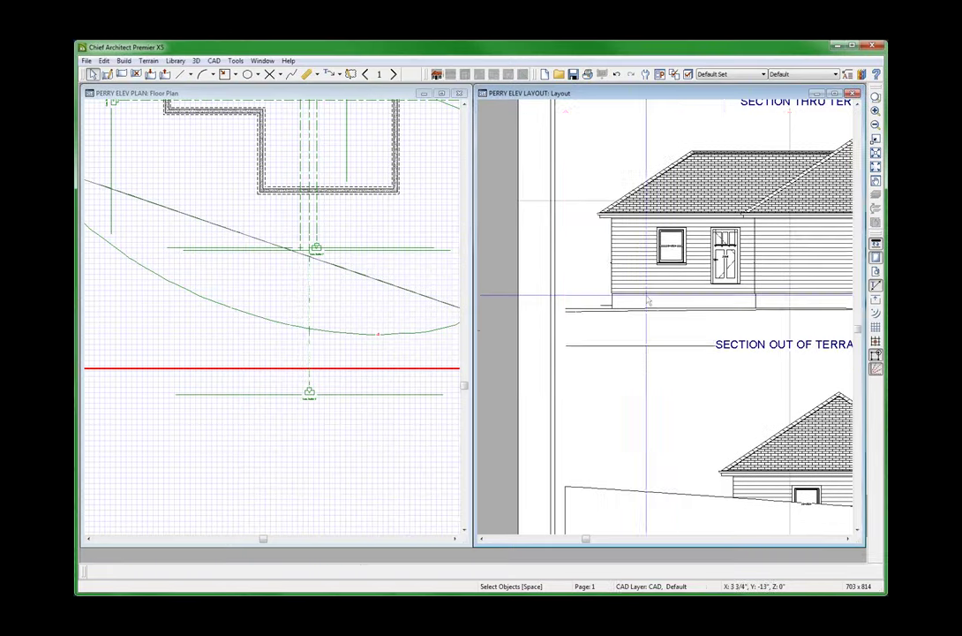
pyautogui.click(790, 373)
pyautogui.moveTo(791, 374); pyautogui.dragTo(792, 328)
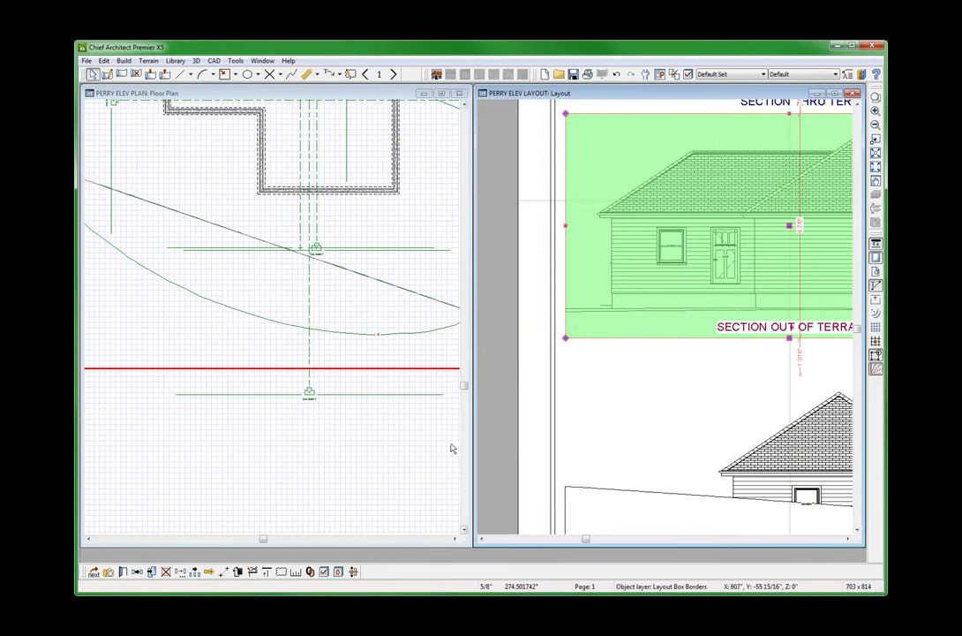
# Step: Bring the whole site into view in the floor plan and open an Orthographic Full Overview of the model
pyautogui.click(309, 419)
pyautogui.scroll(-2, 308, 415)
pyautogui.scroll(-2, 309, 421)
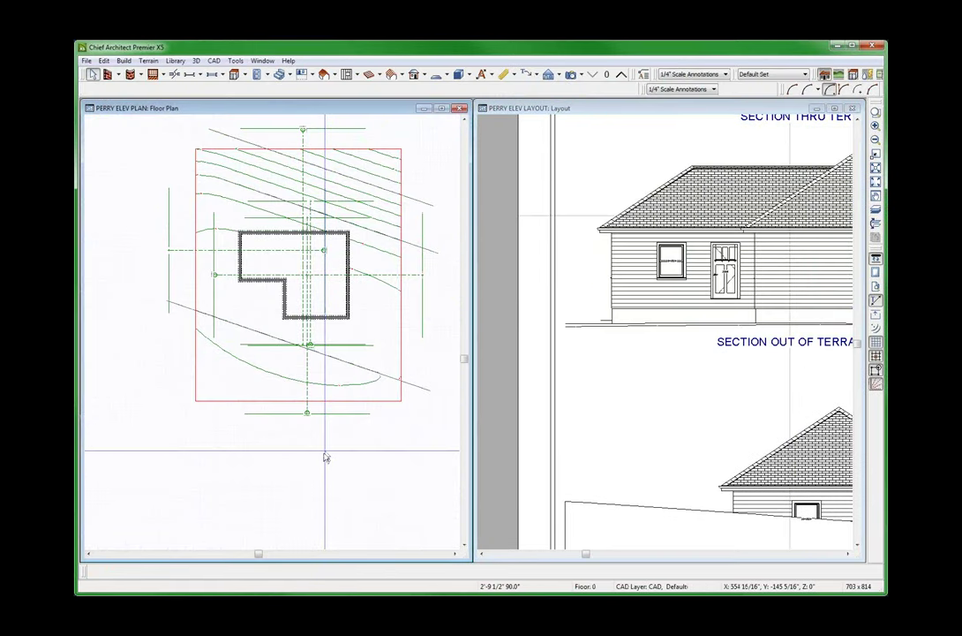
pyautogui.moveTo(473, 105); pyautogui.dragTo(485, 111)
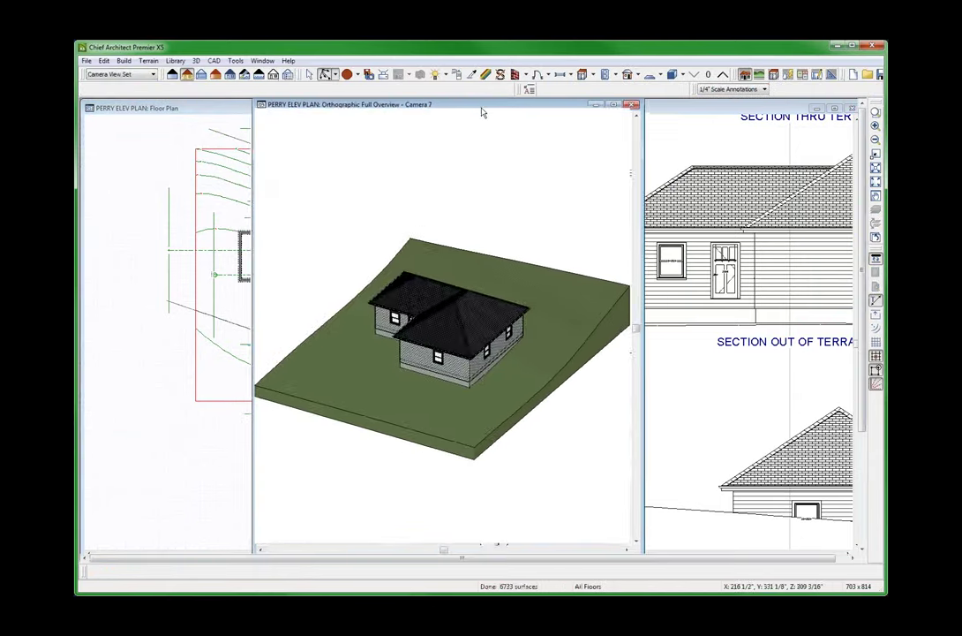
# Step: Assign the Sand1 library material to the Terrain Skirt component of the terrain
pyautogui.scroll(2, 609, 408)
pyautogui.click(535, 313)
pyautogui.scroll(1, 536, 318)
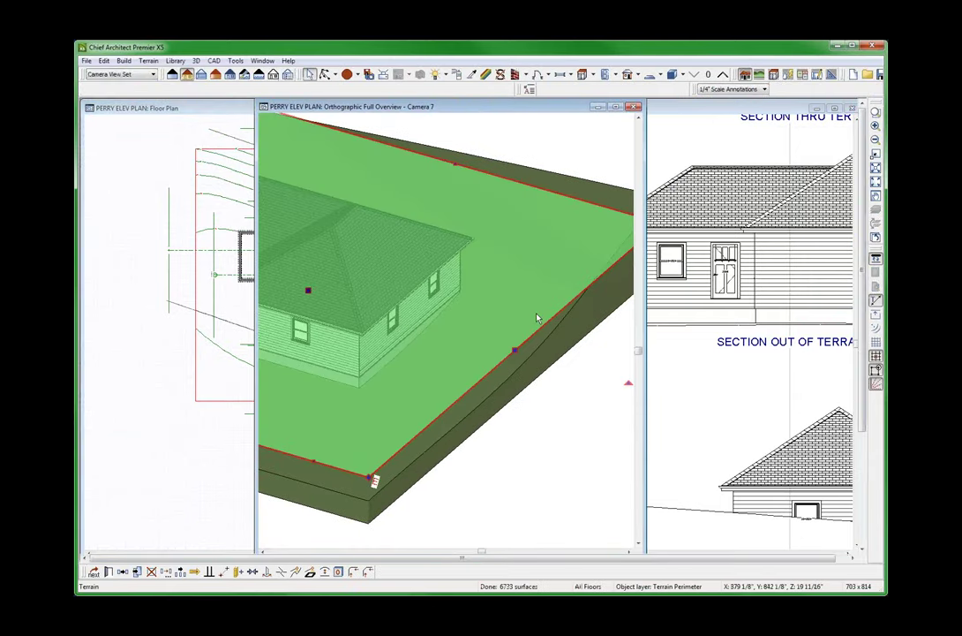
pyautogui.hotkey('ctrl', 'e')
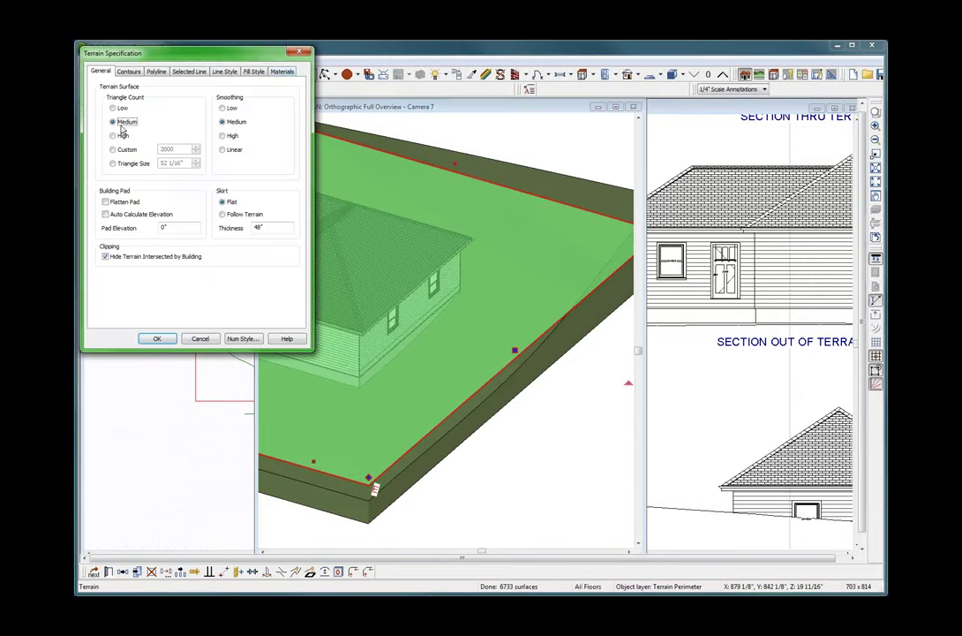
pyautogui.click(281, 72)
pyautogui.click(138, 107)
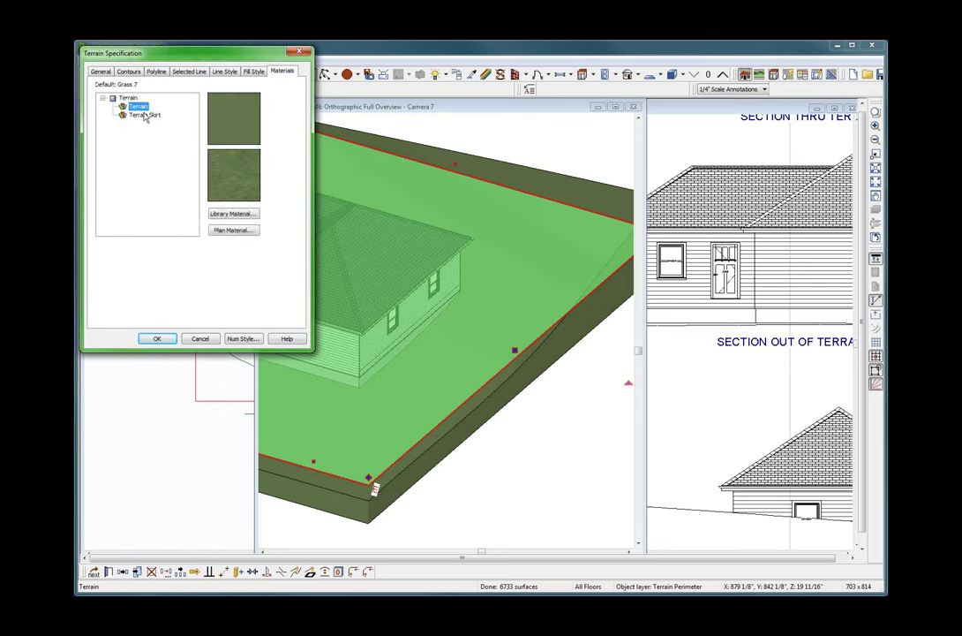
pyautogui.click(146, 116)
pyautogui.click(231, 215)
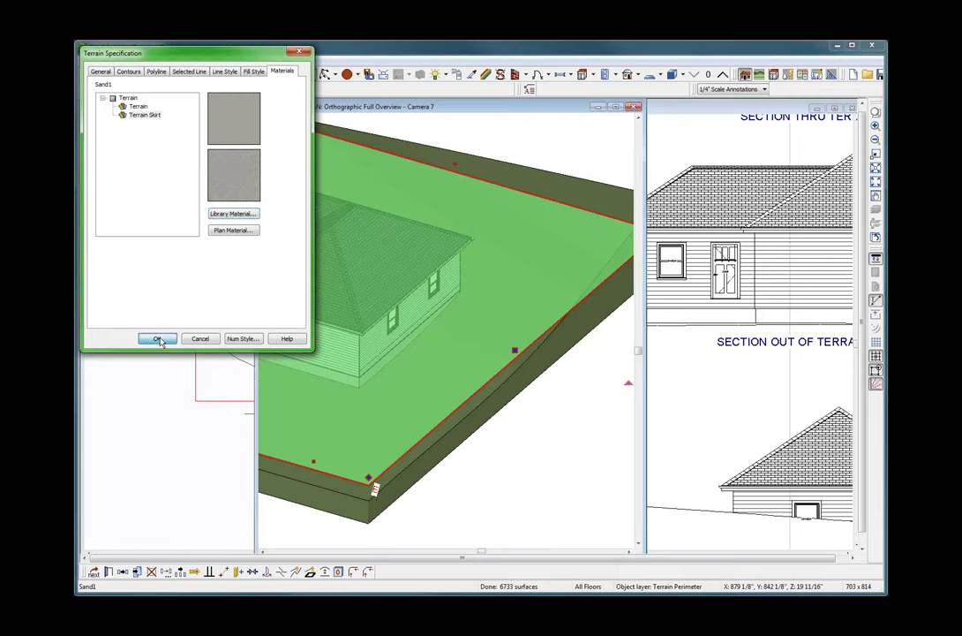
pyautogui.click(153, 337)
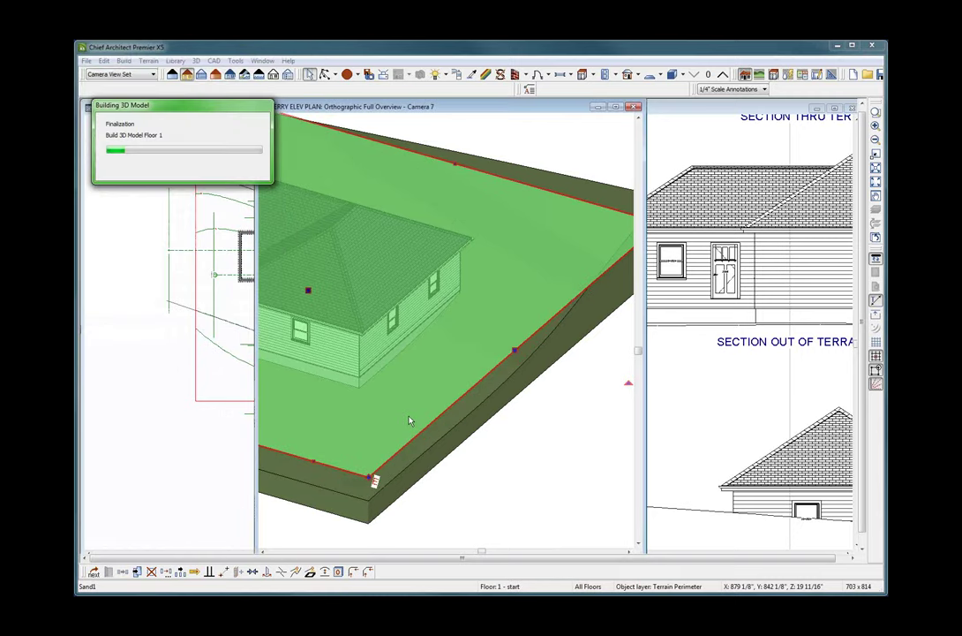
# Step: Examine the terrain skirt along the edges and corner of the site in the overview from several angles
pyautogui.scroll(-1, 477, 403)
pyautogui.click(473, 430)
pyautogui.scroll(4, 463, 432)
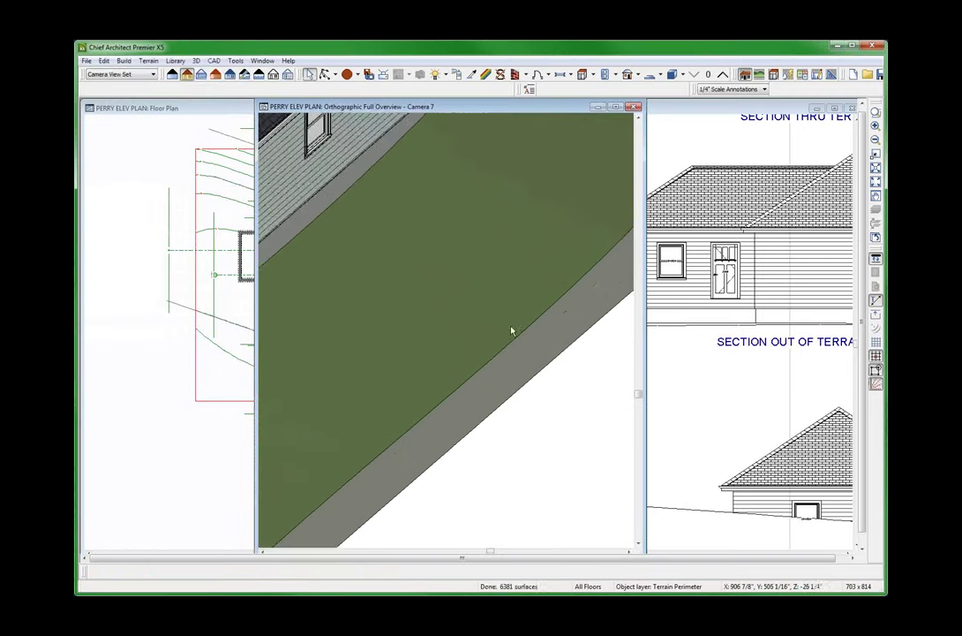
pyautogui.scroll(-2, 511, 331)
pyautogui.hotkey('alt', 'q')
pyautogui.moveTo(447, 423); pyautogui.dragTo(413, 386)
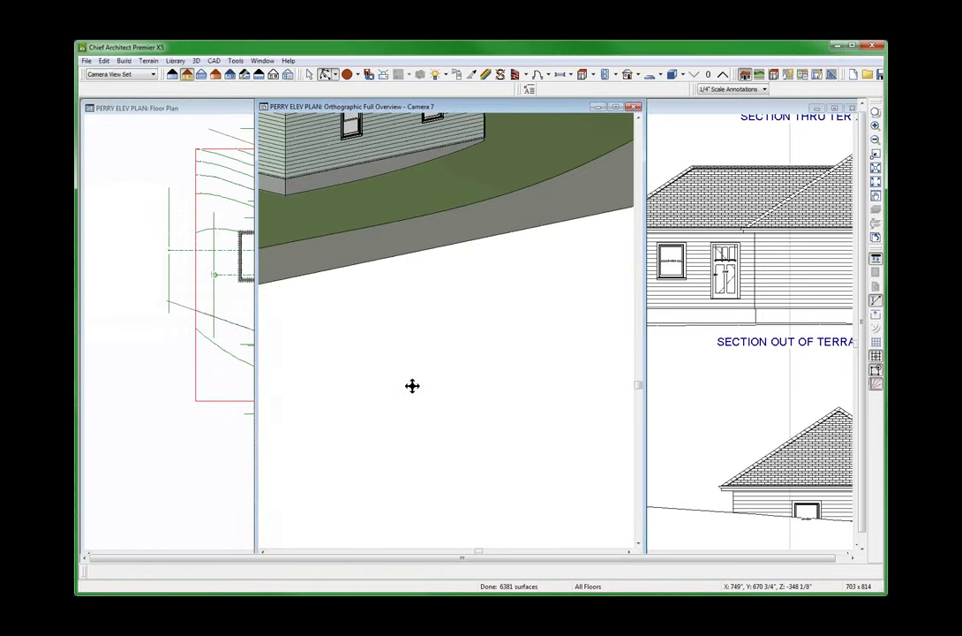
pyautogui.scroll(-2, 412, 386)
pyautogui.scroll(6, 307, 307)
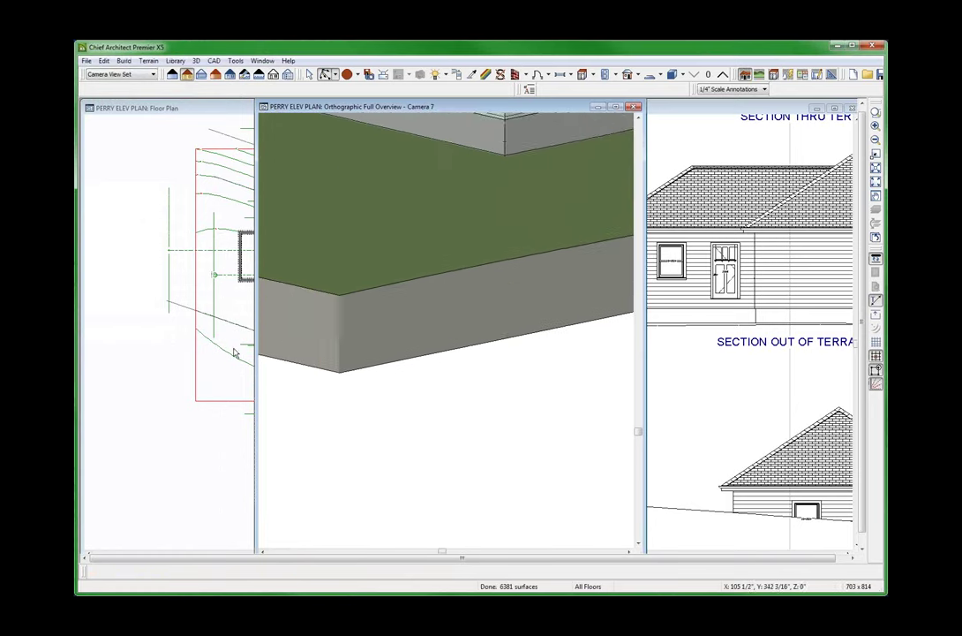
# Step: Open the terrain skirt's Sand1 material definition in the overview and set its pattern to the Earth material type
pyautogui.click(486, 74)
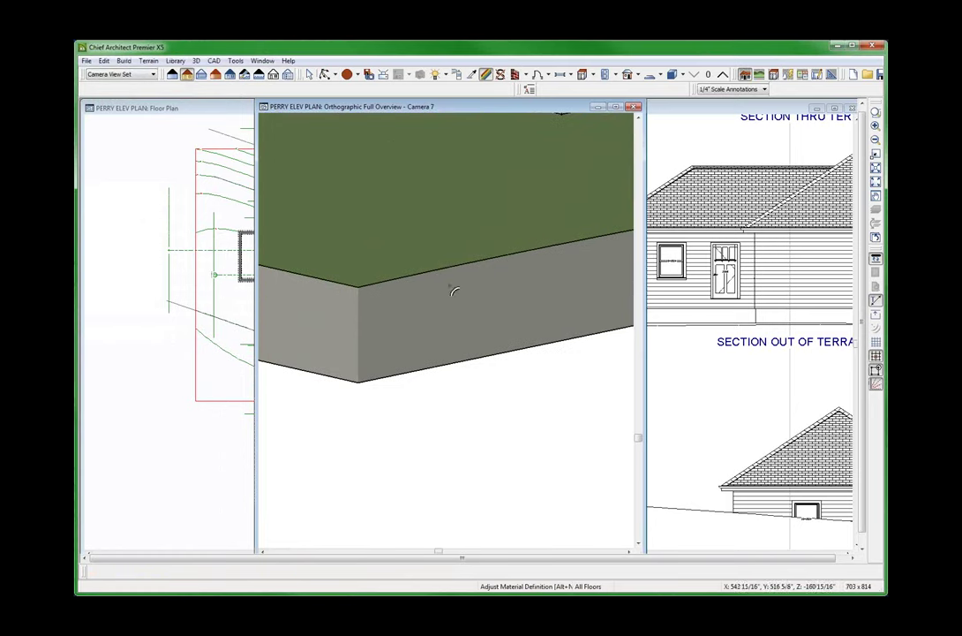
pyautogui.click(392, 316)
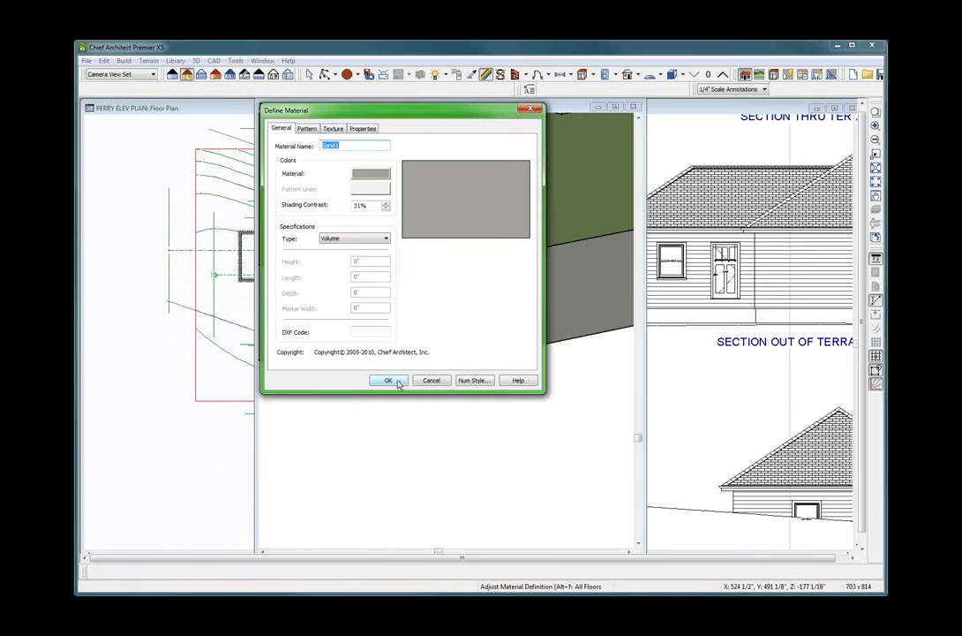
pyautogui.click(432, 380)
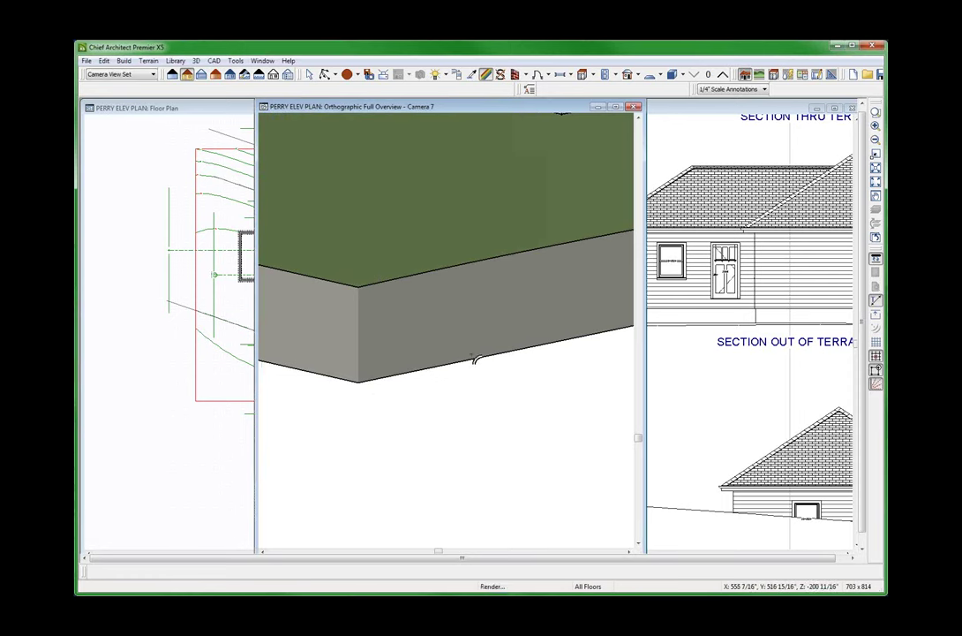
pyautogui.scroll(-2, 472, 357)
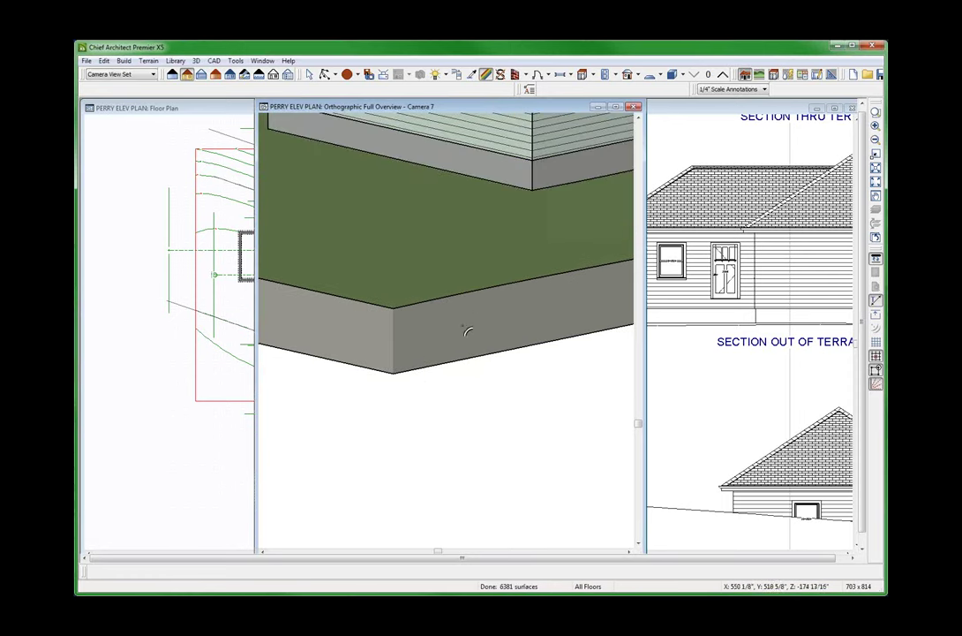
pyautogui.click(463, 328)
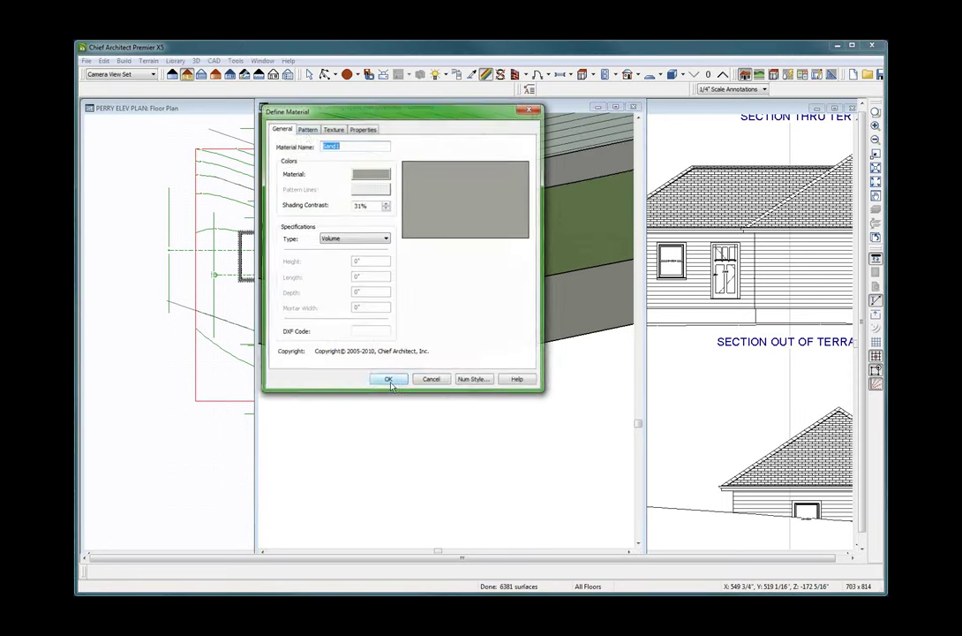
pyautogui.click(307, 130)
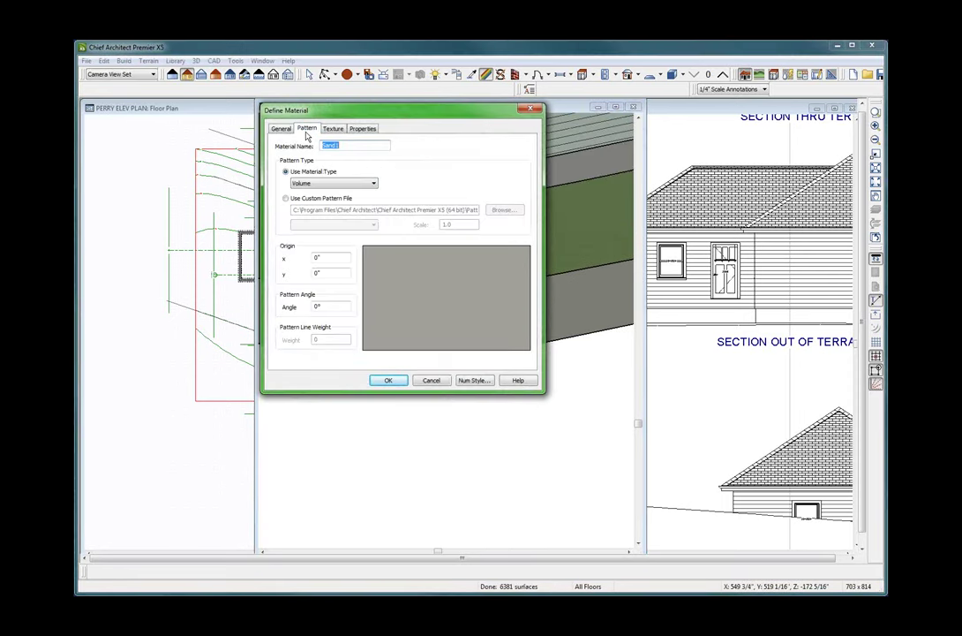
pyautogui.click(315, 183)
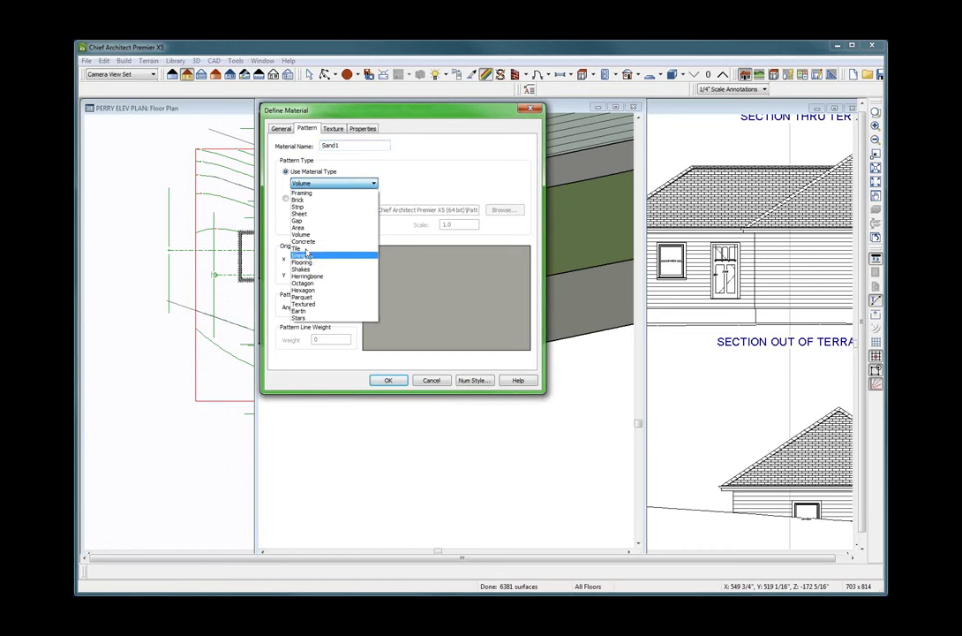
pyautogui.click(300, 310)
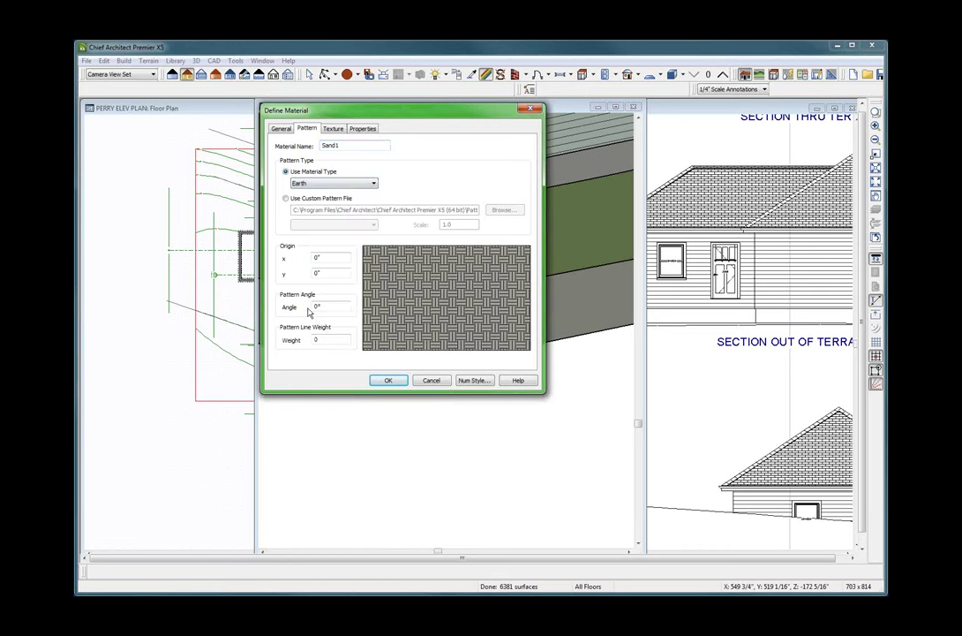
# Step: Set the Sand1 pattern line colour to the grey custom colour with red, green and blue at 150
pyautogui.click(282, 129)
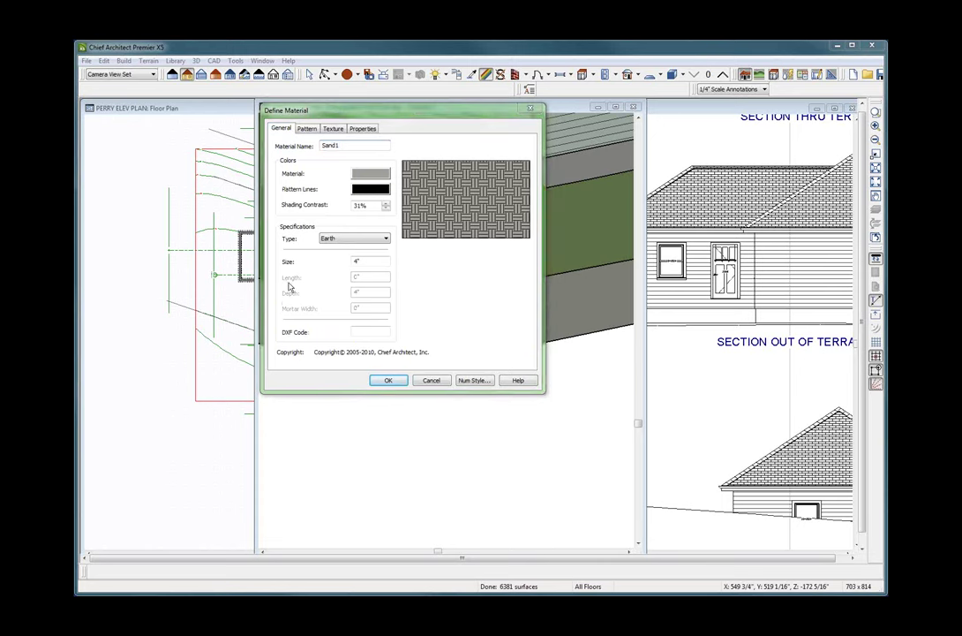
pyautogui.click(374, 190)
pyautogui.click(375, 250)
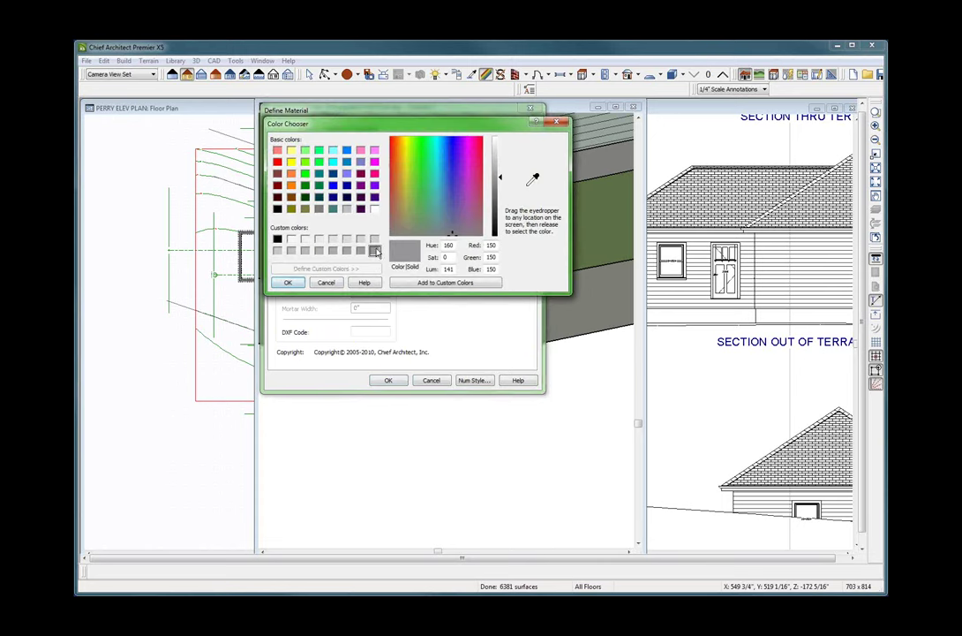
pyautogui.click(288, 282)
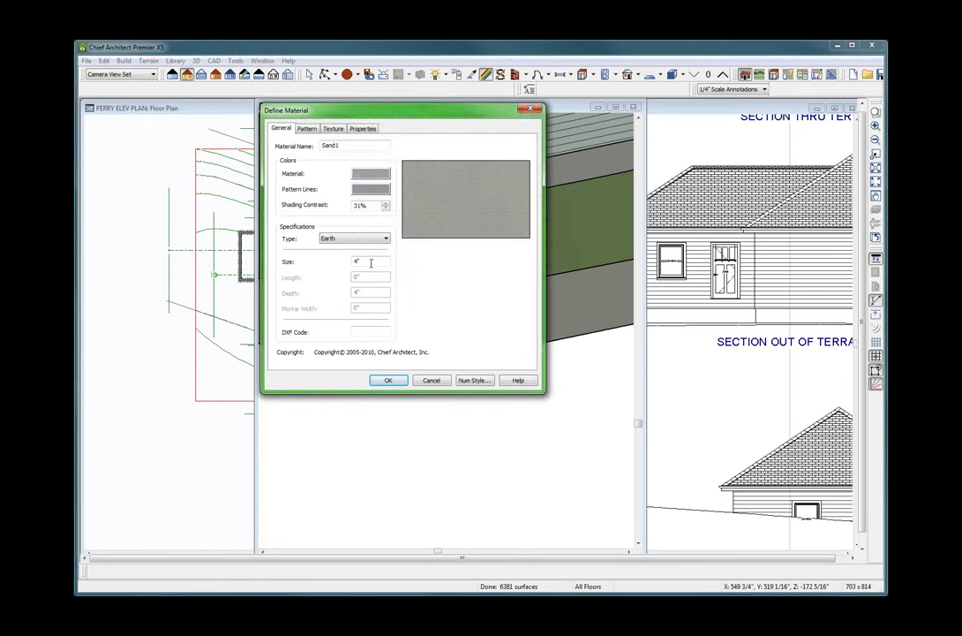
# Step: Set the Sand1 pattern size to 12", apply the material definition and check the pattern on the terrain skirt
pyautogui.moveTo(372, 258); pyautogui.dragTo(336, 261)
pyautogui.write('12')
pyautogui.press('Return')
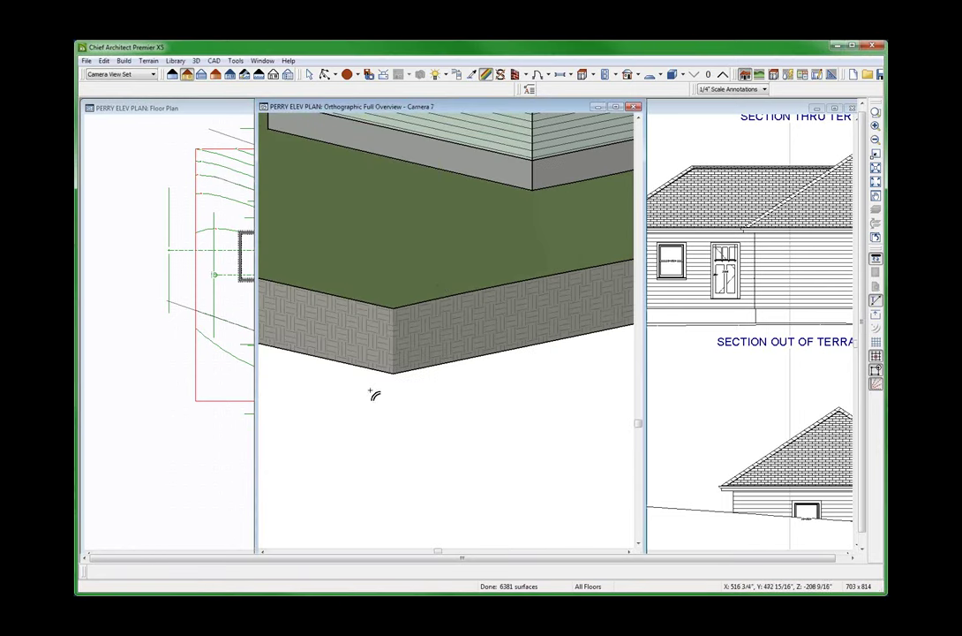
pyautogui.scroll(5, 473, 279)
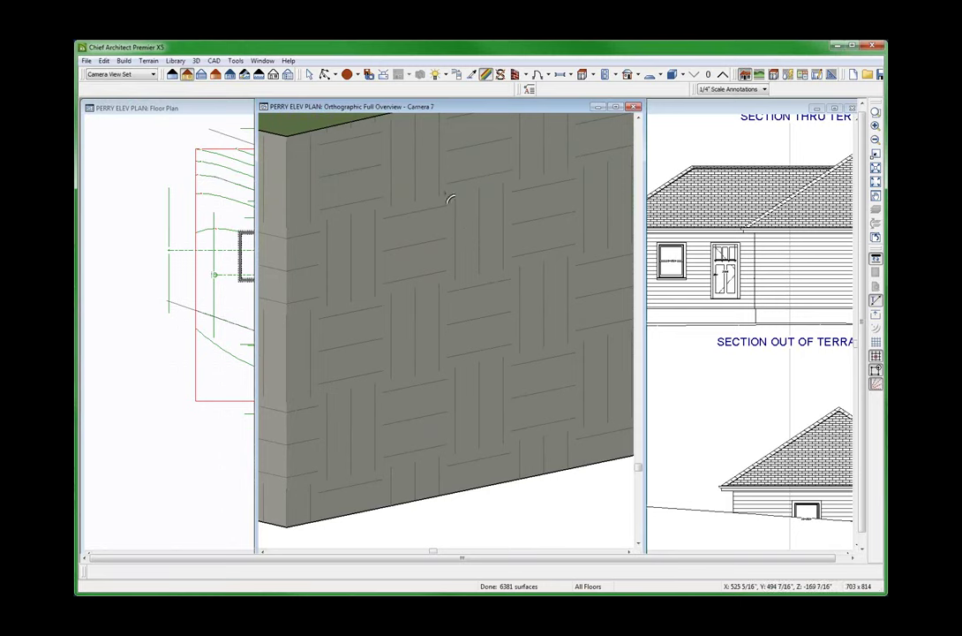
pyautogui.scroll(-2, 441, 239)
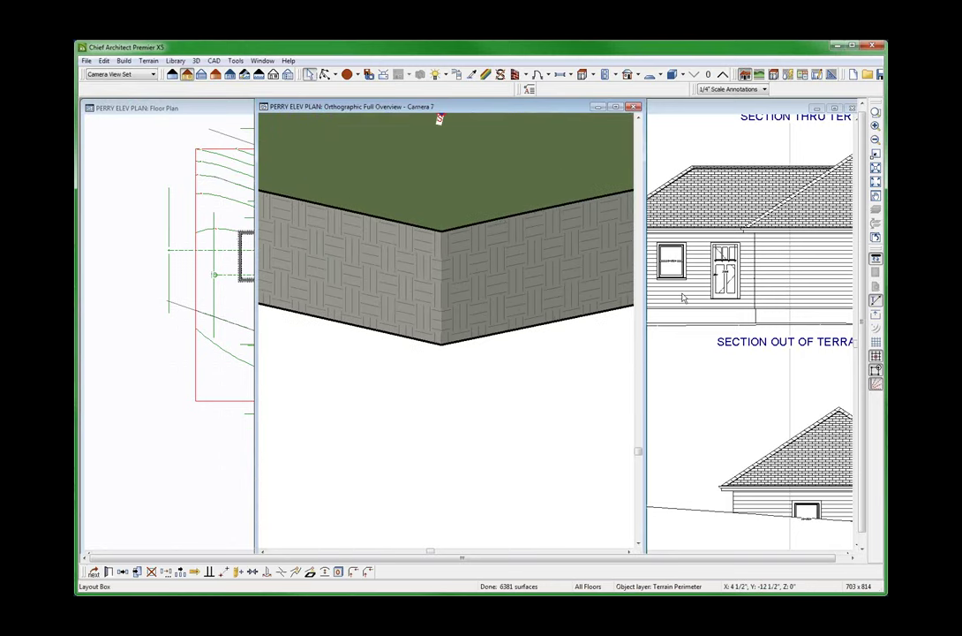
# Step: Open the Section Out of Terrain view from the layout and close it, updating its layout view with the skirt pattern
pyautogui.click(766, 286)
pyautogui.scroll(-4, 674, 295)
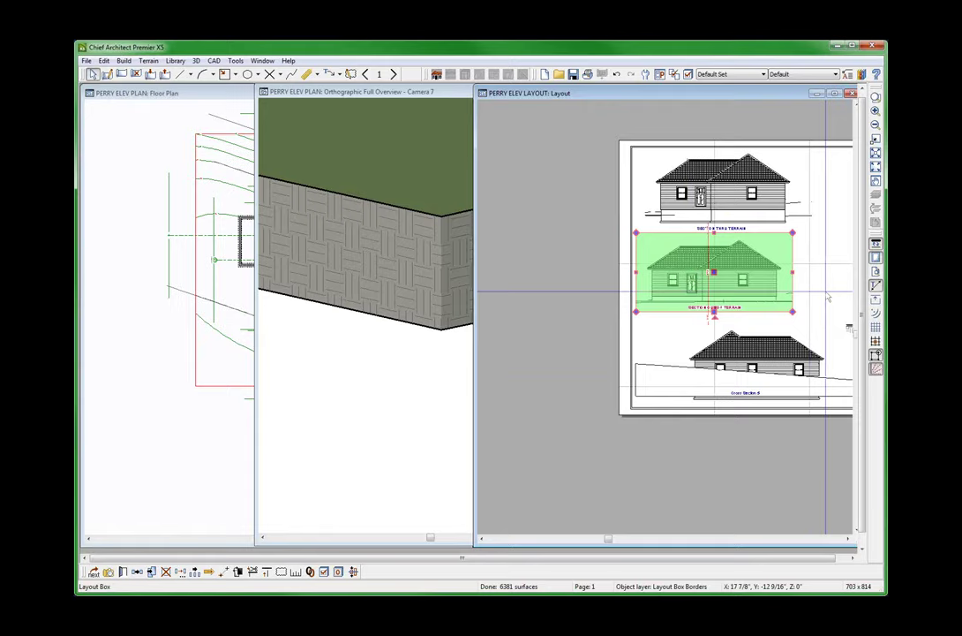
pyautogui.scroll(2, 823, 281)
pyautogui.click(823, 280)
pyautogui.doubleClick(674, 255)
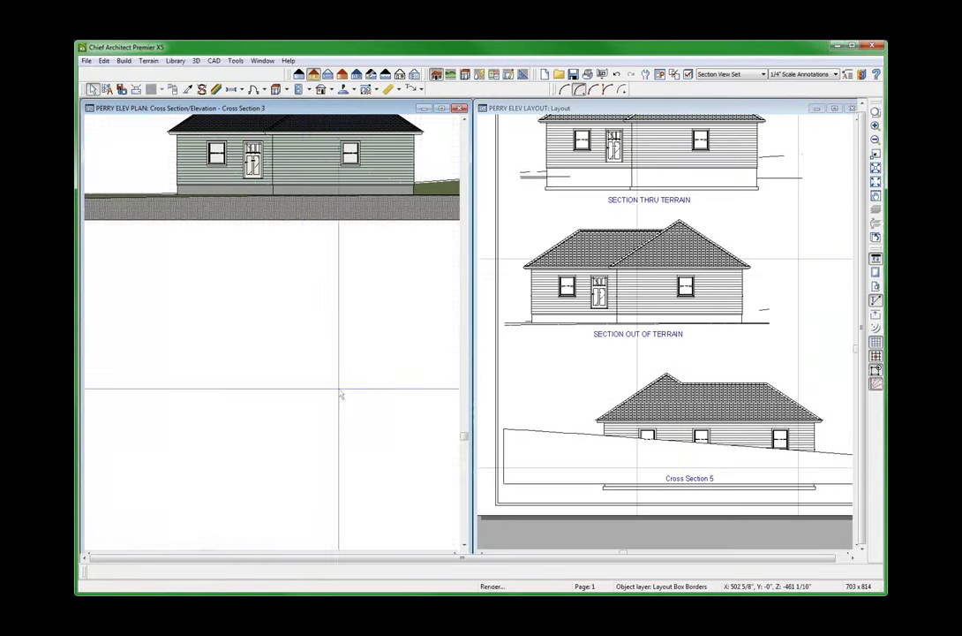
pyautogui.scroll(3, 259, 166)
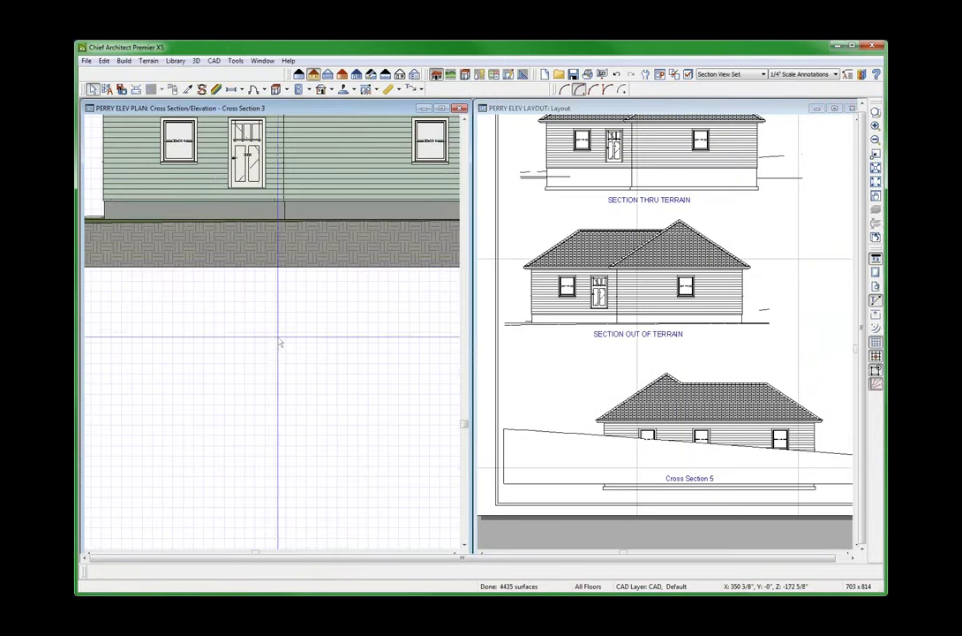
pyautogui.hotkey('ctrl', 'F4')
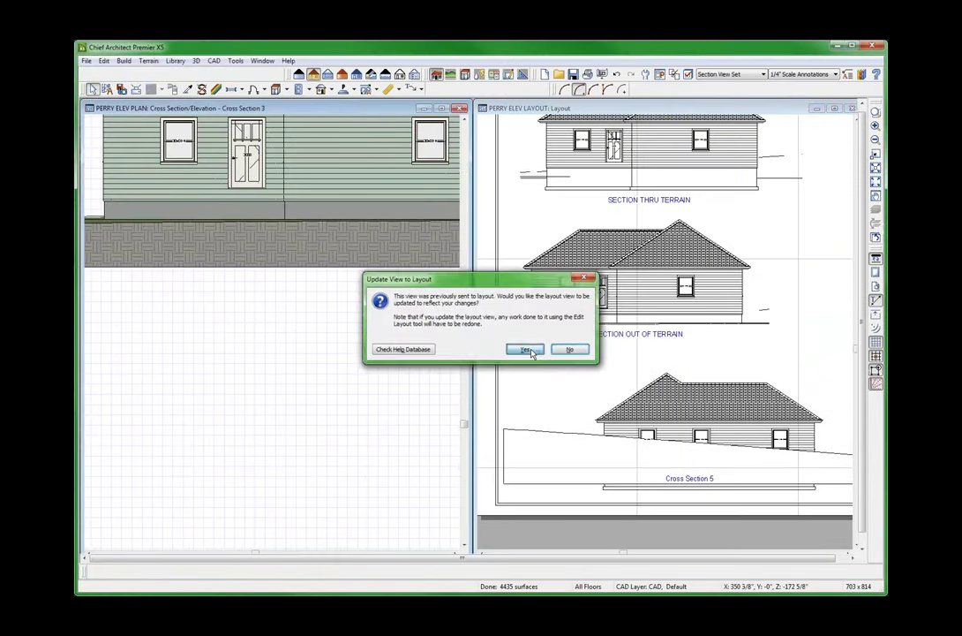
pyautogui.click(526, 350)
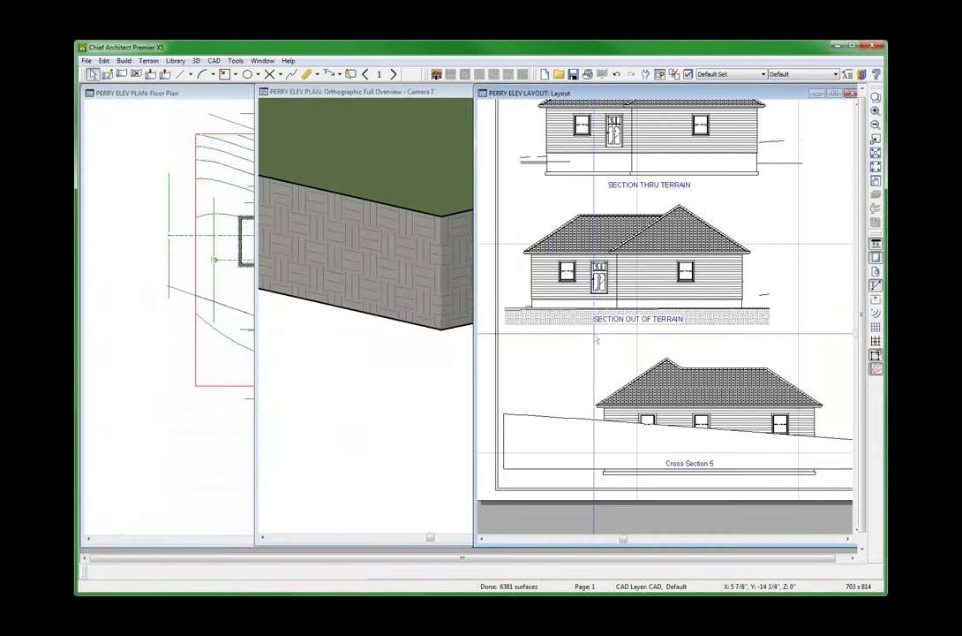
# Step: Compare the ground and skirt areas of the Section Thru Terrain and Section Out of Terrain elevations on the layout
pyautogui.click(546, 320)
pyautogui.scroll(3, 546, 320)
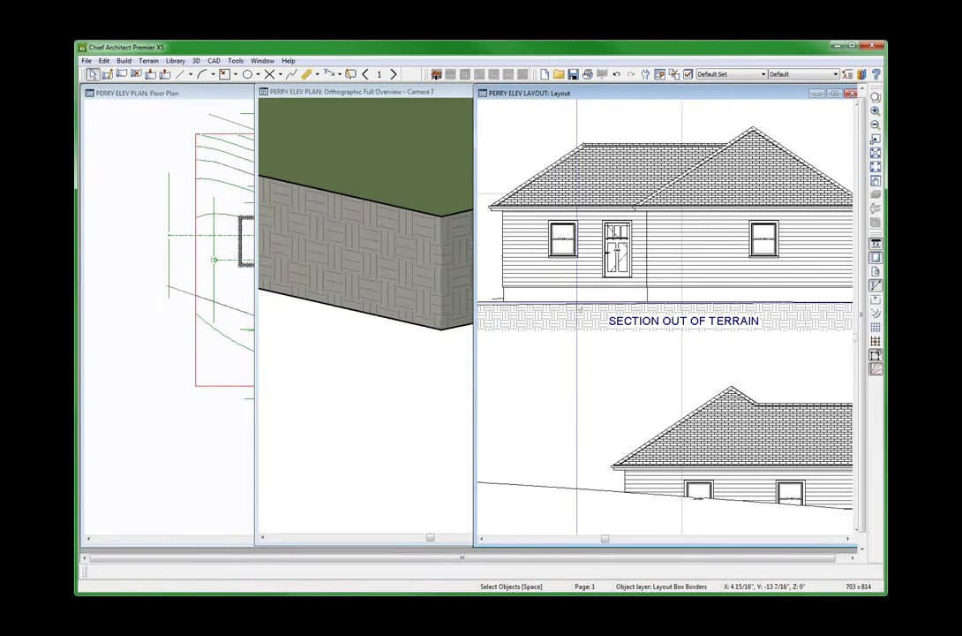
pyautogui.scroll(-3, 577, 309)
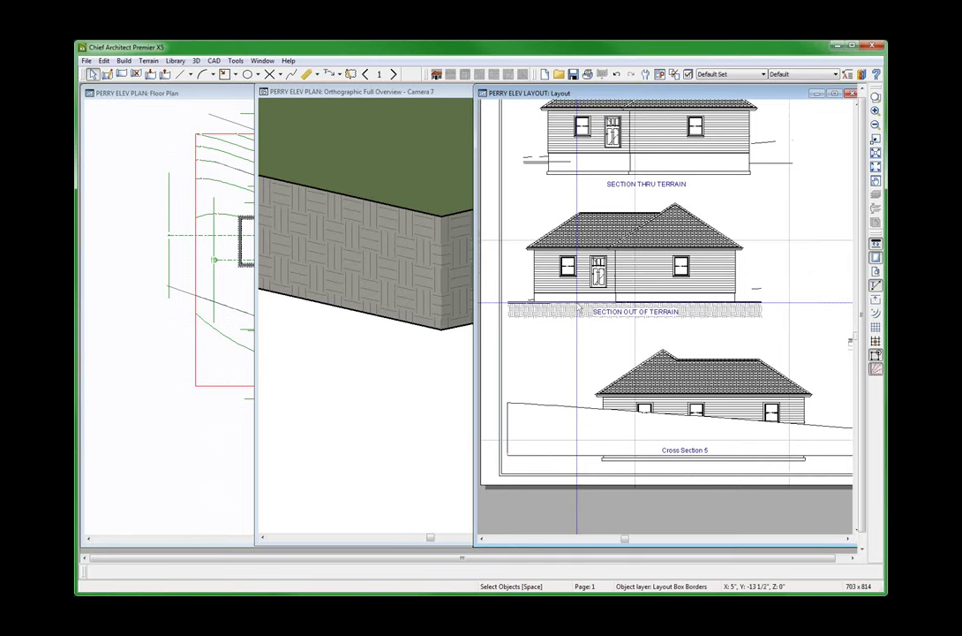
pyautogui.scroll(-1, 579, 307)
pyautogui.scroll(2, 623, 125)
pyautogui.click(623, 125)
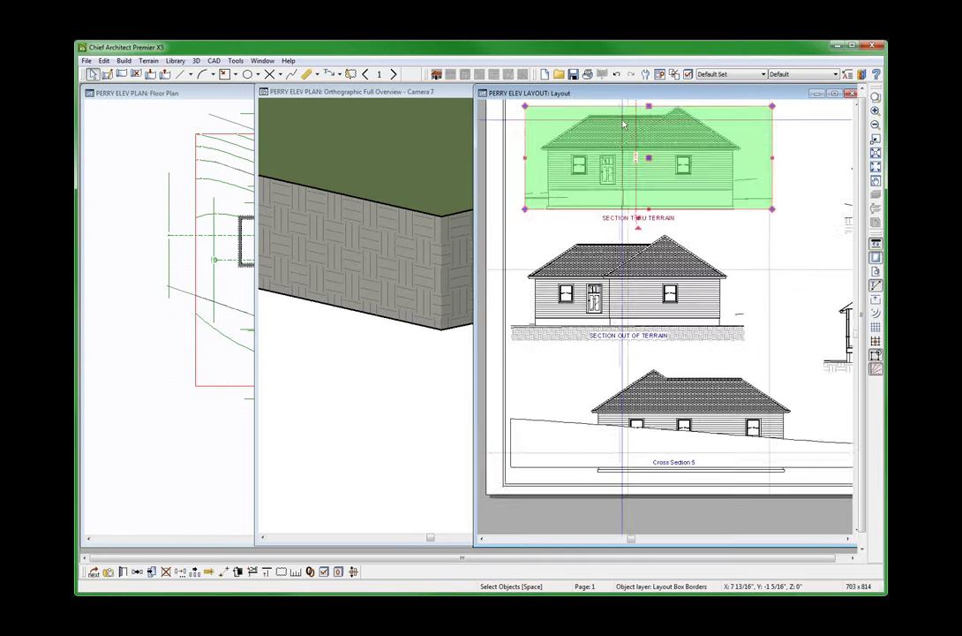
pyautogui.scroll(1, 623, 125)
pyautogui.scroll(1, 590, 129)
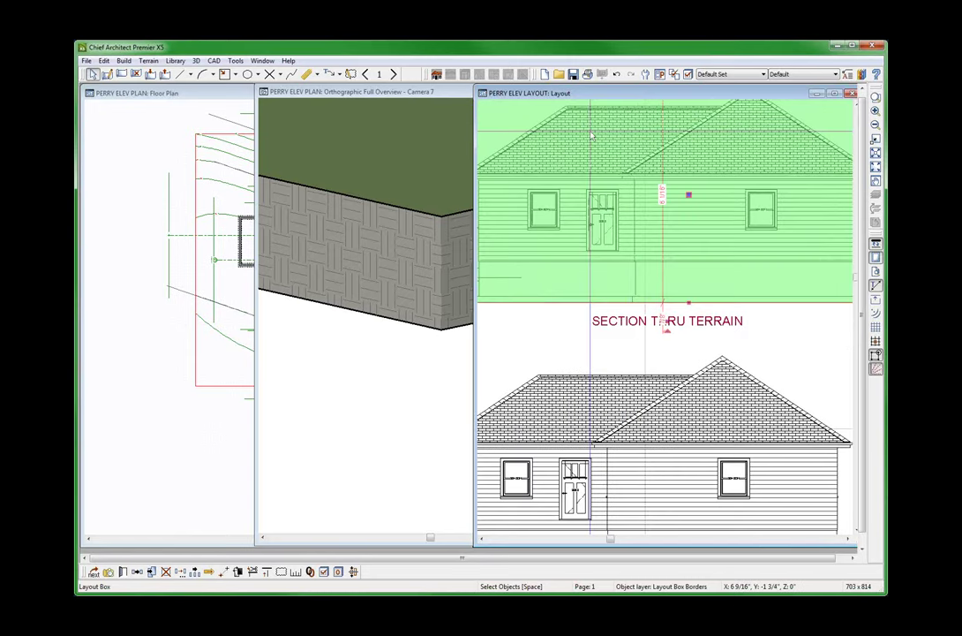
pyautogui.scroll(-2, 593, 256)
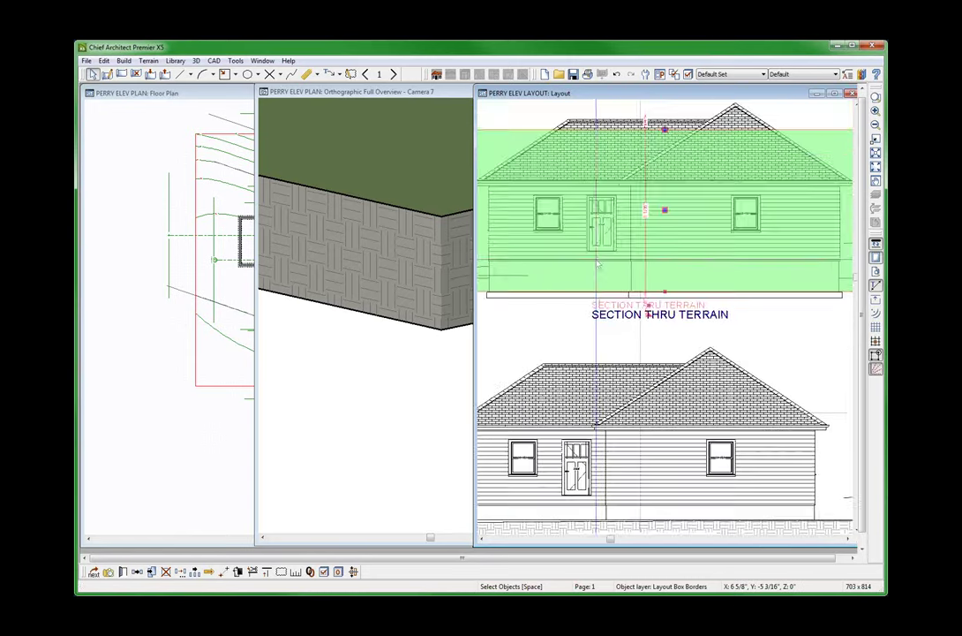
pyautogui.click(638, 349)
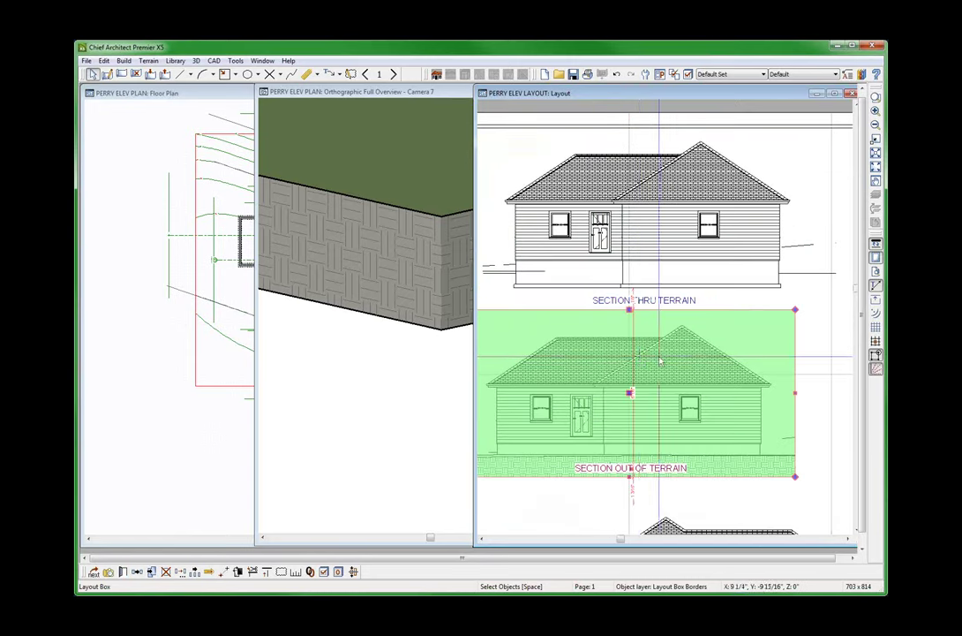
pyautogui.scroll(2, 582, 468)
pyautogui.scroll(-2, 612, 363)
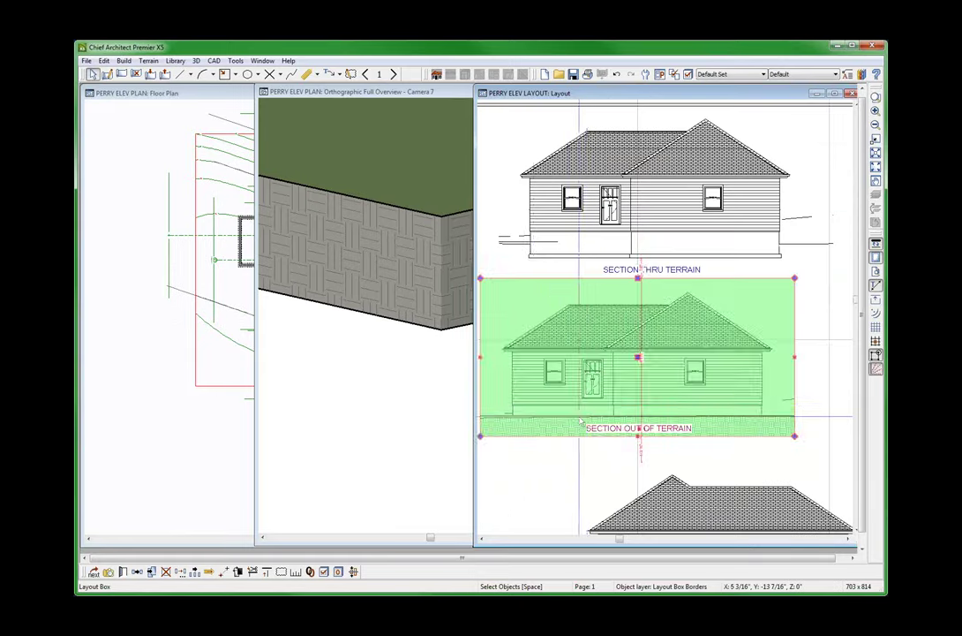
pyautogui.click(546, 452)
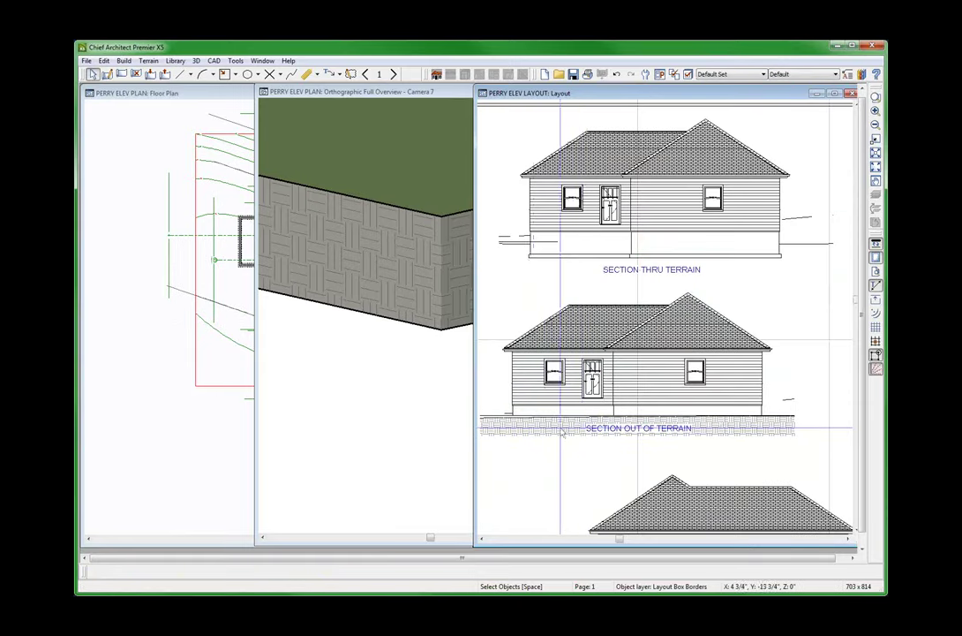
# Step: Open the Cross Section 5 view from the layout and close it, updating its layout view with the skirt pattern
pyautogui.scroll(-2, 600, 459)
pyautogui.scroll(1, 617, 473)
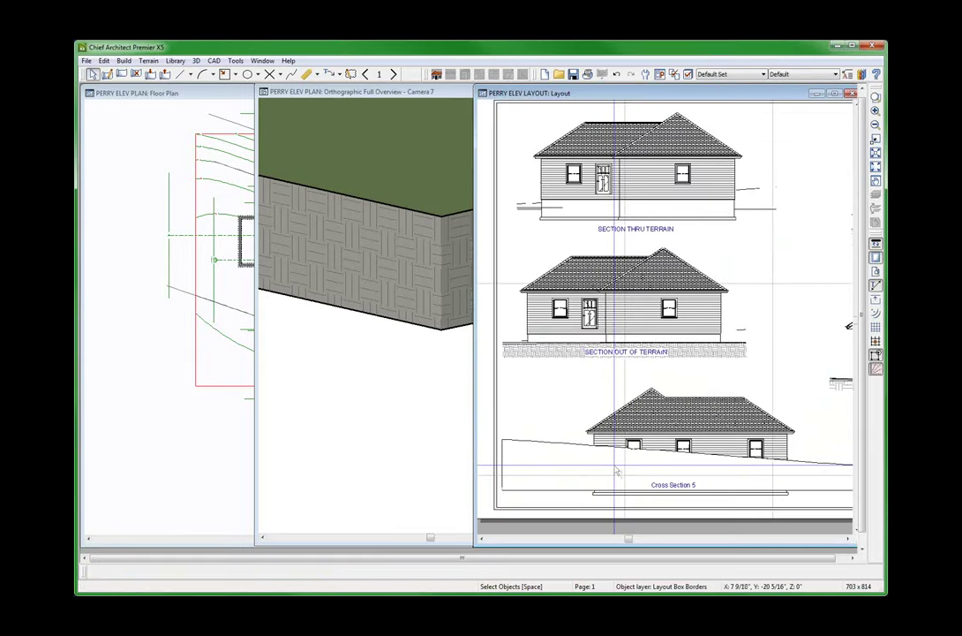
pyautogui.click(678, 442)
pyautogui.doubleClick(678, 442)
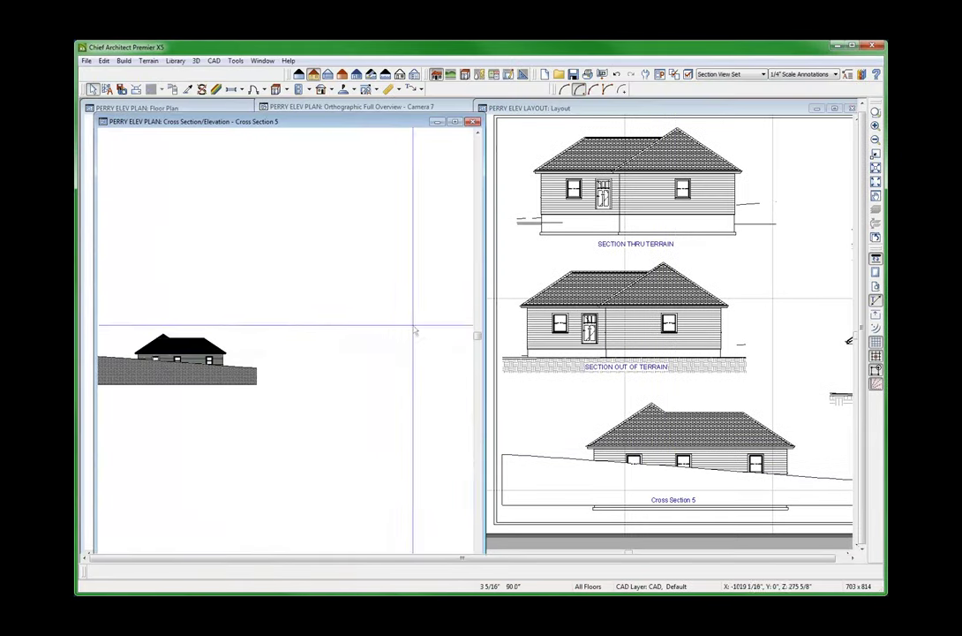
pyautogui.scroll(2, 145, 380)
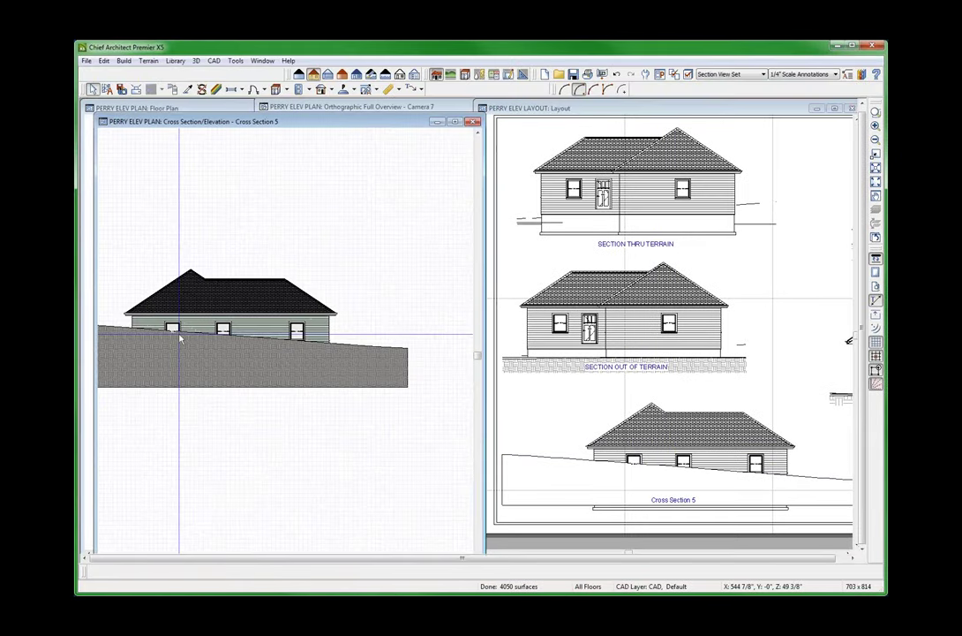
pyautogui.hotkey('ctrl', 'w')
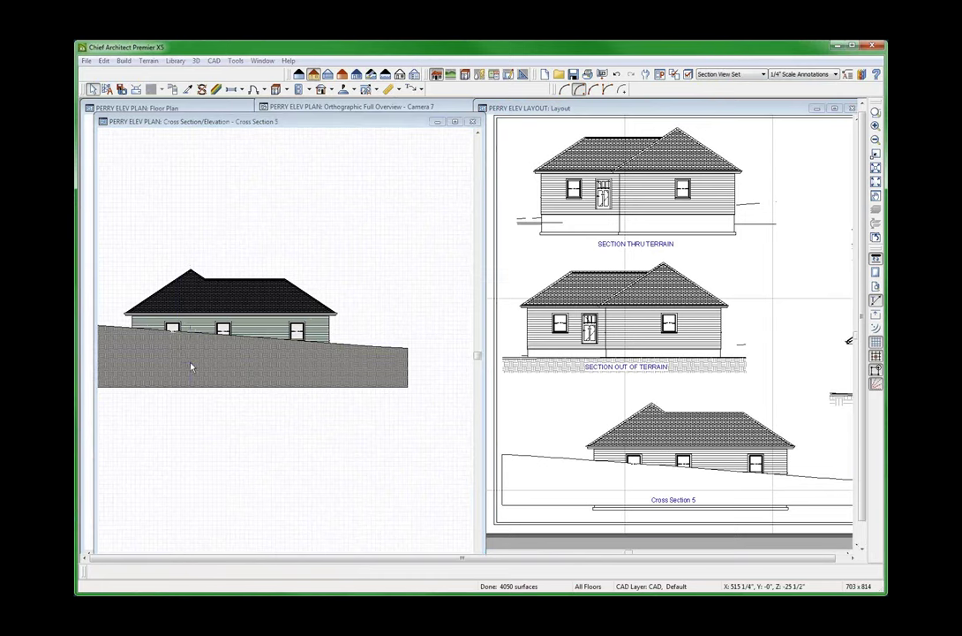
pyautogui.click(526, 348)
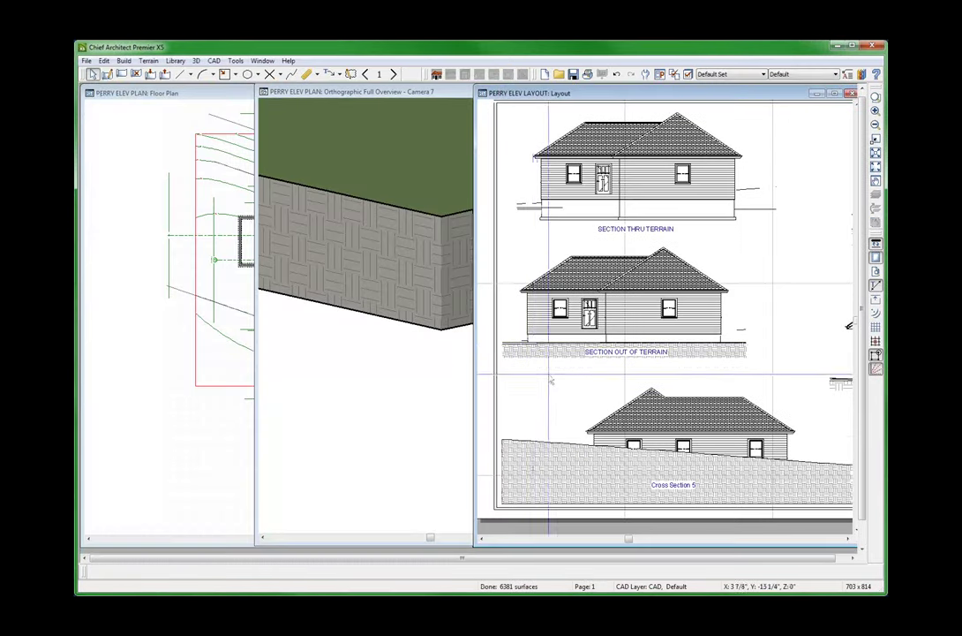
# Step: Crop the Cross Section 5 layout box inward by about 2 9/16" on its right edge and 3 3/4" on its left edge
pyautogui.click(593, 423)
pyautogui.scroll(-2, 593, 423)
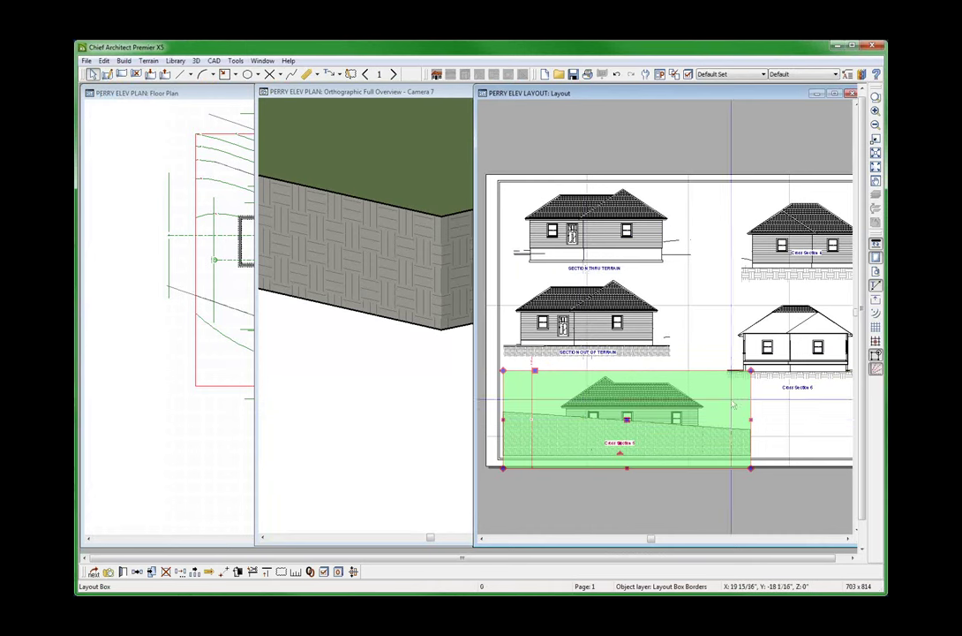
pyautogui.moveTo(750, 420); pyautogui.dragTo(720, 420)
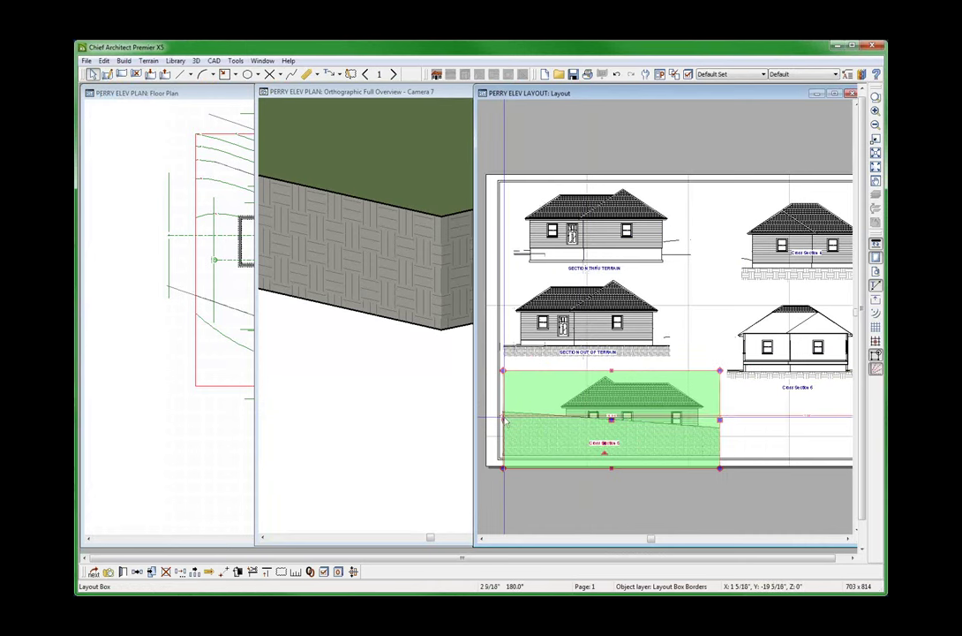
pyautogui.moveTo(503, 419); pyautogui.dragTo(548, 415)
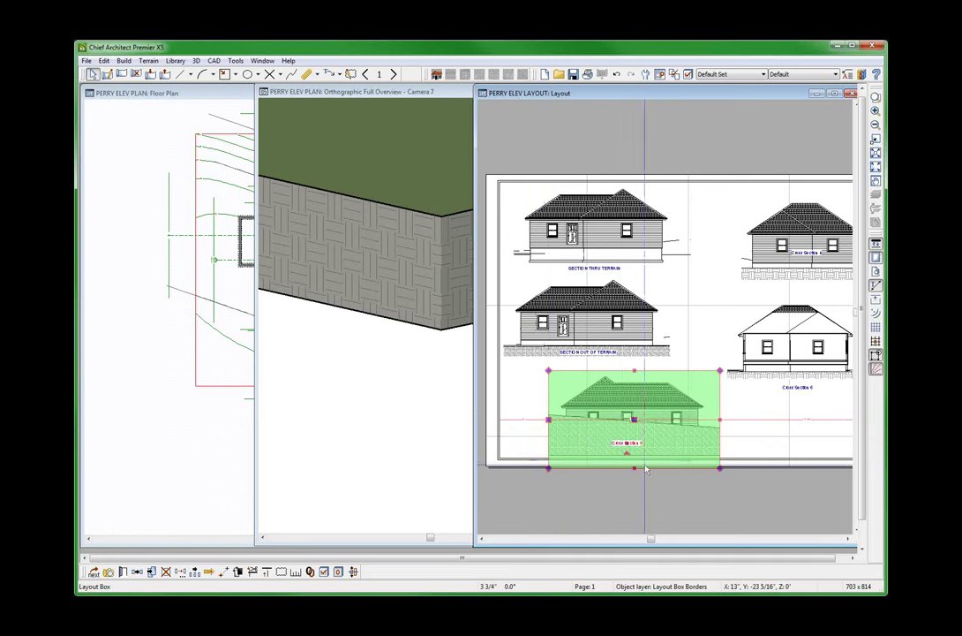
# Step: Crop the Cross Section 5 layout box's lower edge up by about 2" and move the box about 3 1/2" to sit beneath Section Out of Terrain
pyautogui.moveTo(637, 468); pyautogui.dragTo(638, 453)
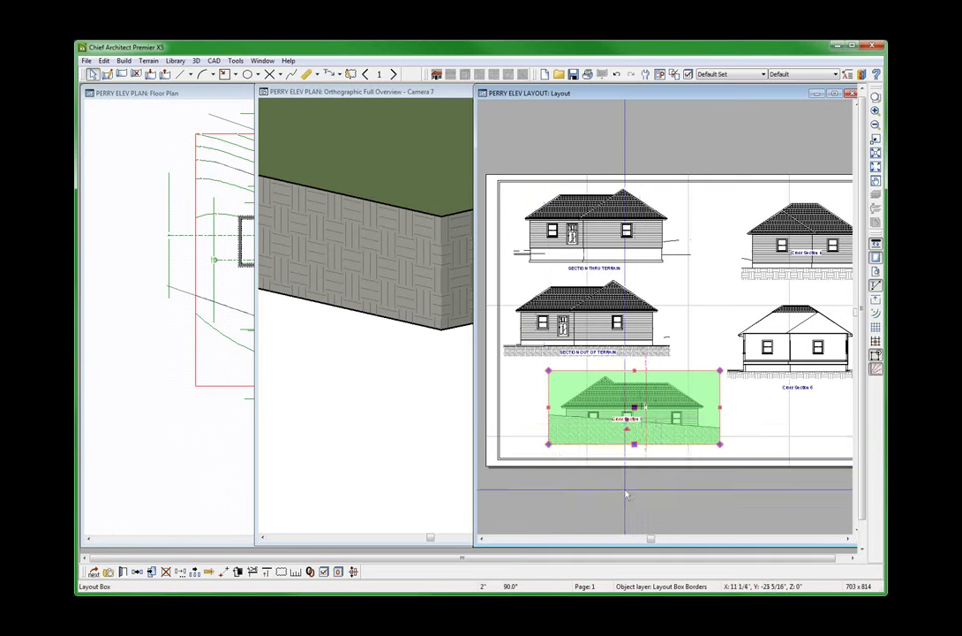
pyautogui.scroll(2, 659, 426)
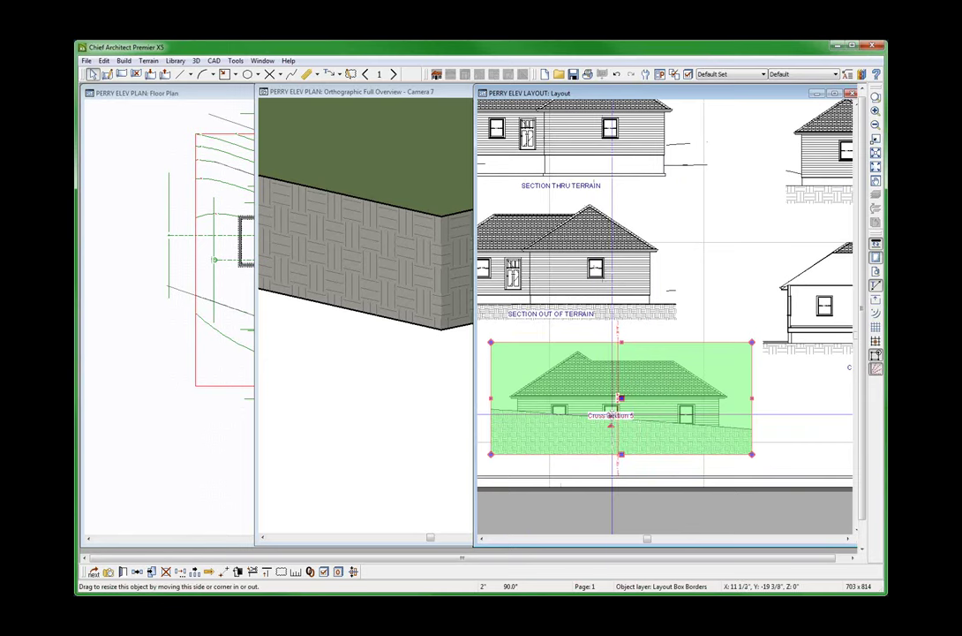
pyautogui.moveTo(611, 425); pyautogui.dragTo(592, 428)
pyautogui.scroll(-2, 617, 442)
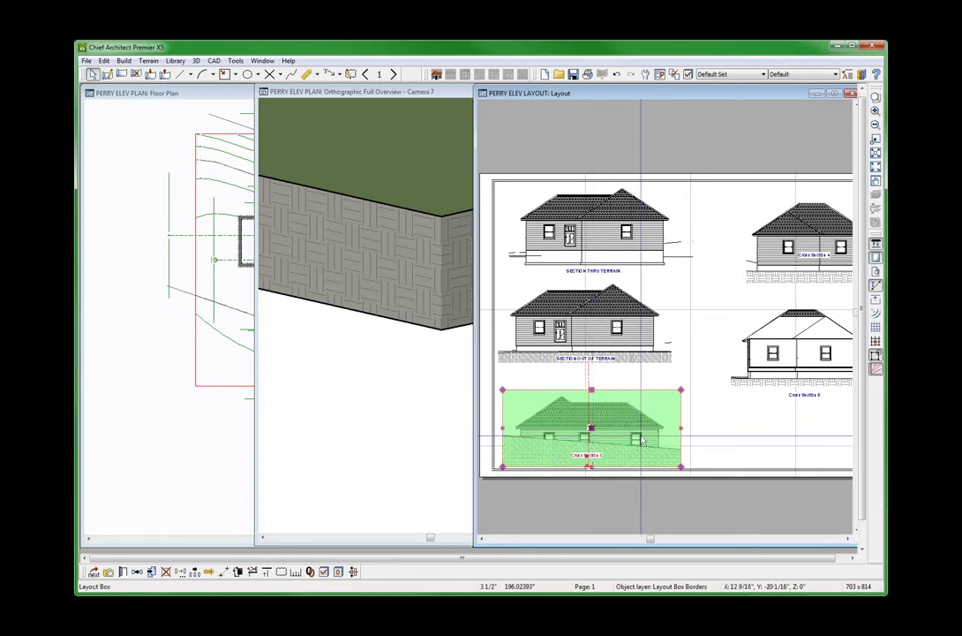
pyautogui.click(567, 339)
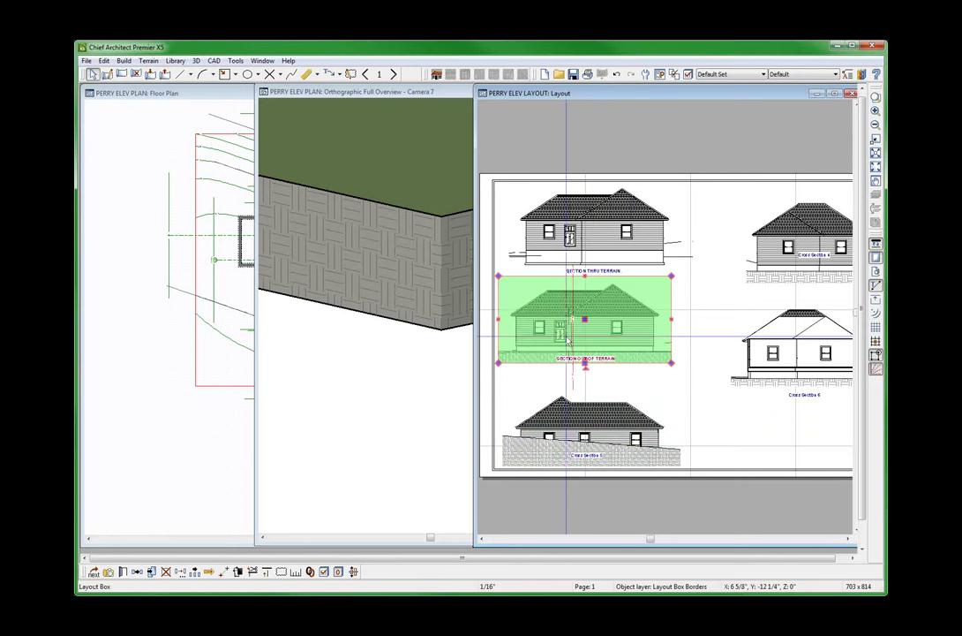
pyautogui.click(577, 434)
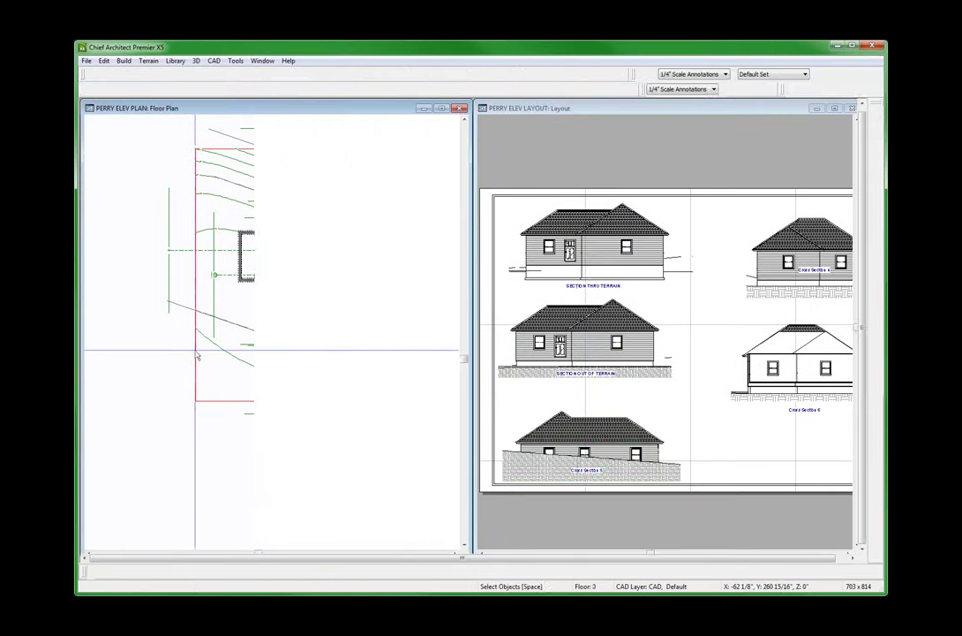
# Step: Open the Cross Section 4 view from the layout and move its window clear of the sheet's right-hand elevations
pyautogui.click(259, 347)
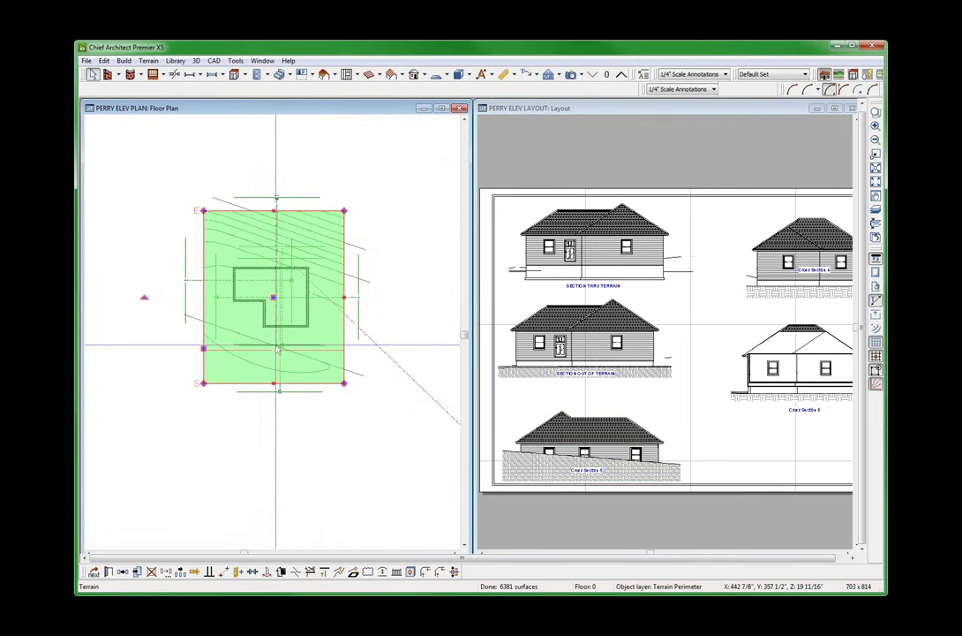
pyautogui.click(741, 245)
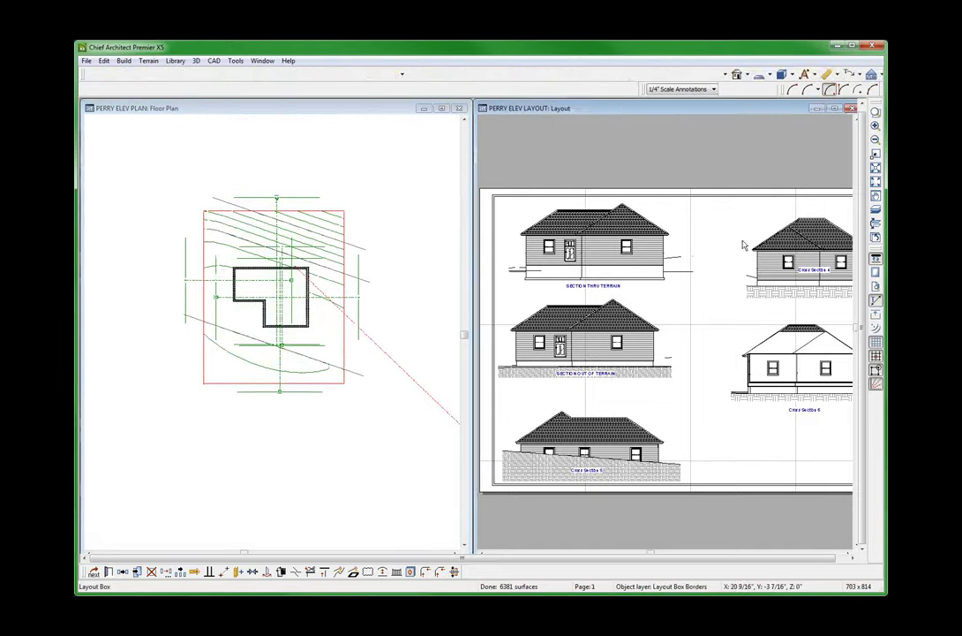
pyautogui.scroll(-4, 593, 290)
pyautogui.scroll(3, 741, 269)
pyautogui.doubleClick(658, 253)
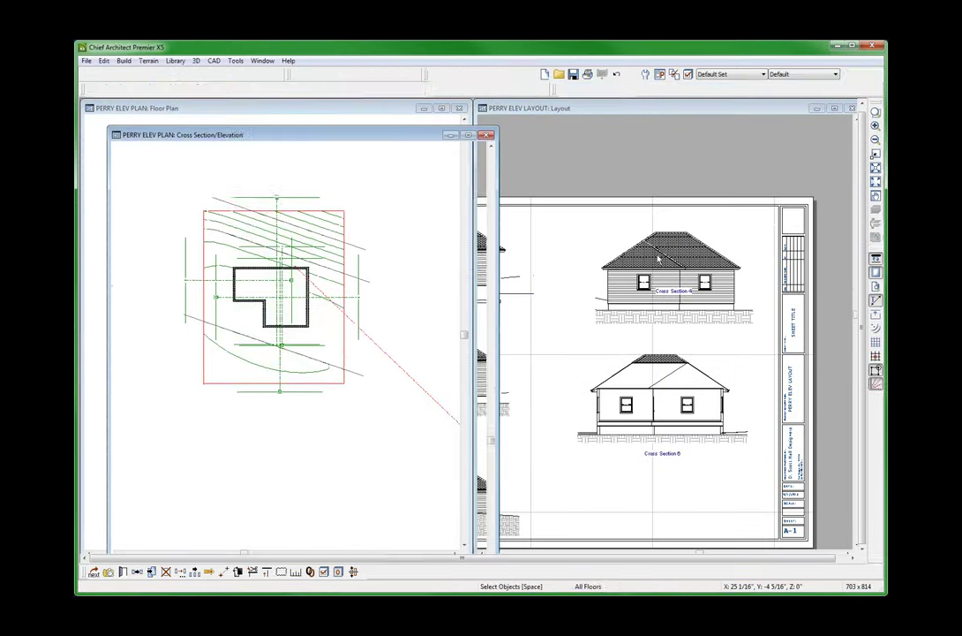
pyautogui.moveTo(372, 140); pyautogui.dragTo(446, 105)
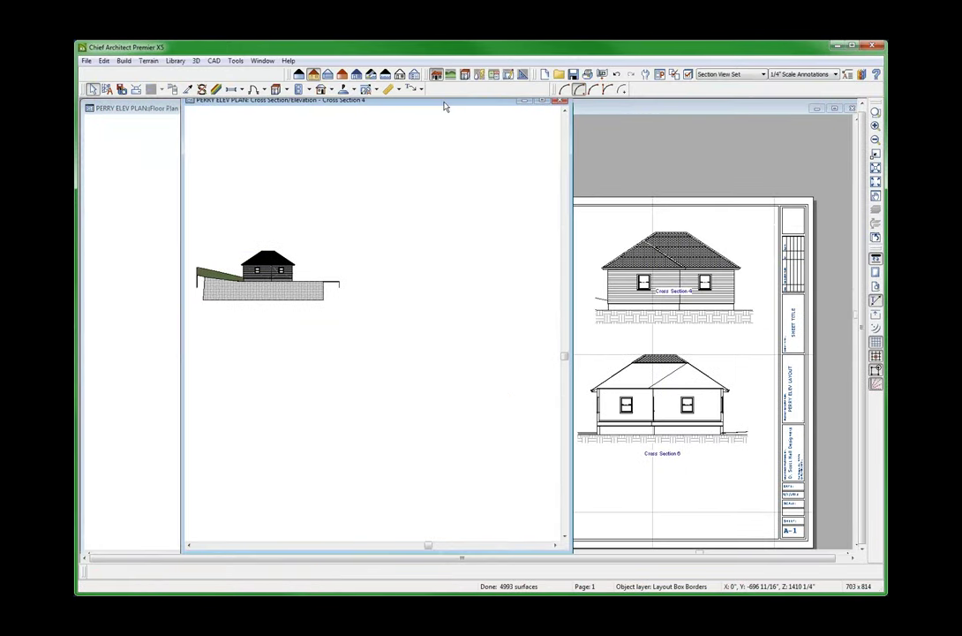
# Step: Select the earth-patterned polyline in Cross Section 4, lower its upper edge to expose the foundation, and raise it back to grade
pyautogui.scroll(3, 263, 291)
pyautogui.click(247, 298)
pyautogui.scroll(-3, 251, 296)
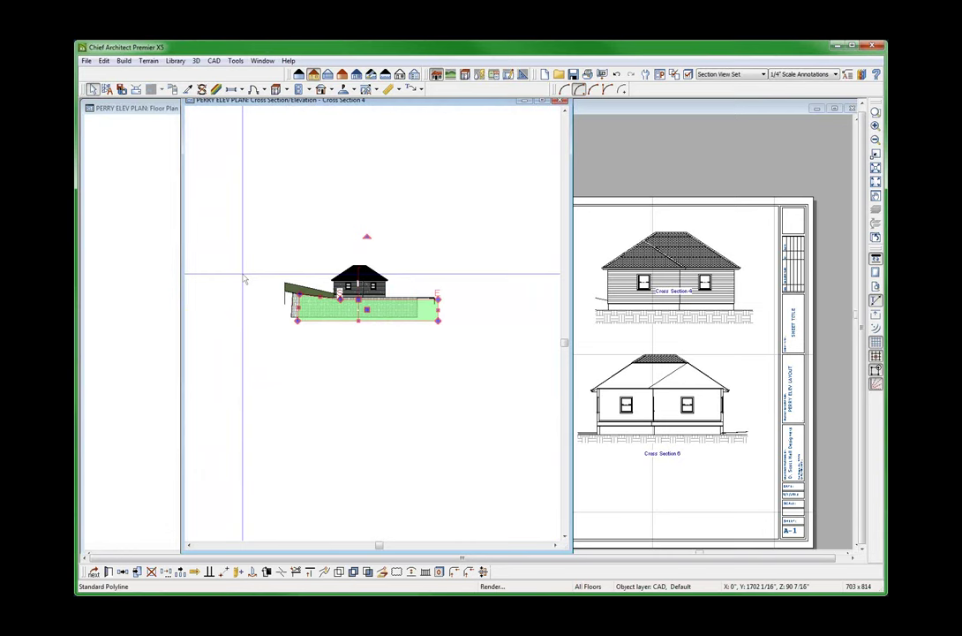
pyautogui.scroll(3, 249, 274)
pyautogui.scroll(1, 349, 316)
pyautogui.scroll(2, 493, 309)
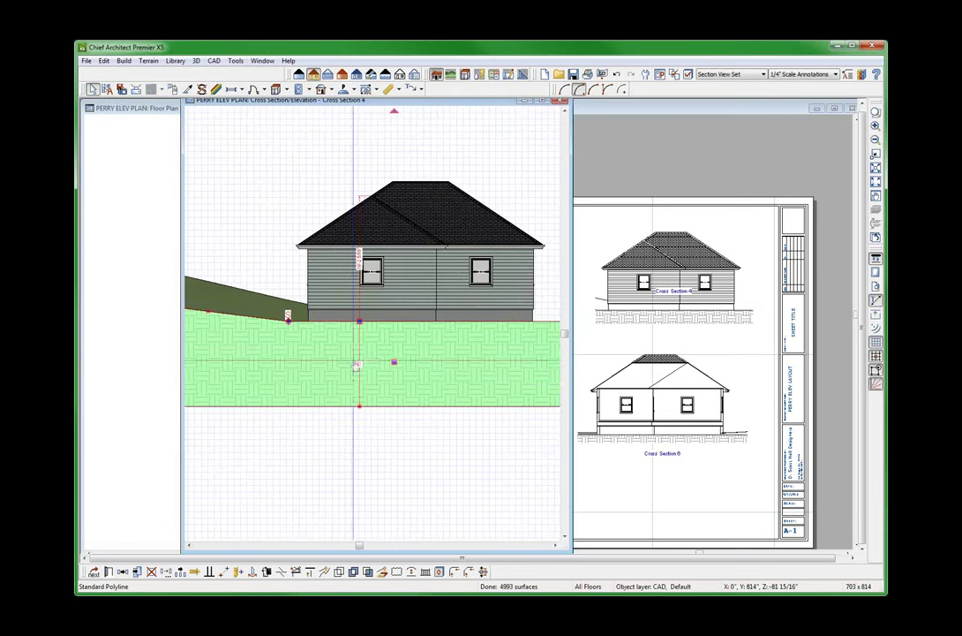
pyautogui.moveTo(359, 320); pyautogui.dragTo(373, 336)
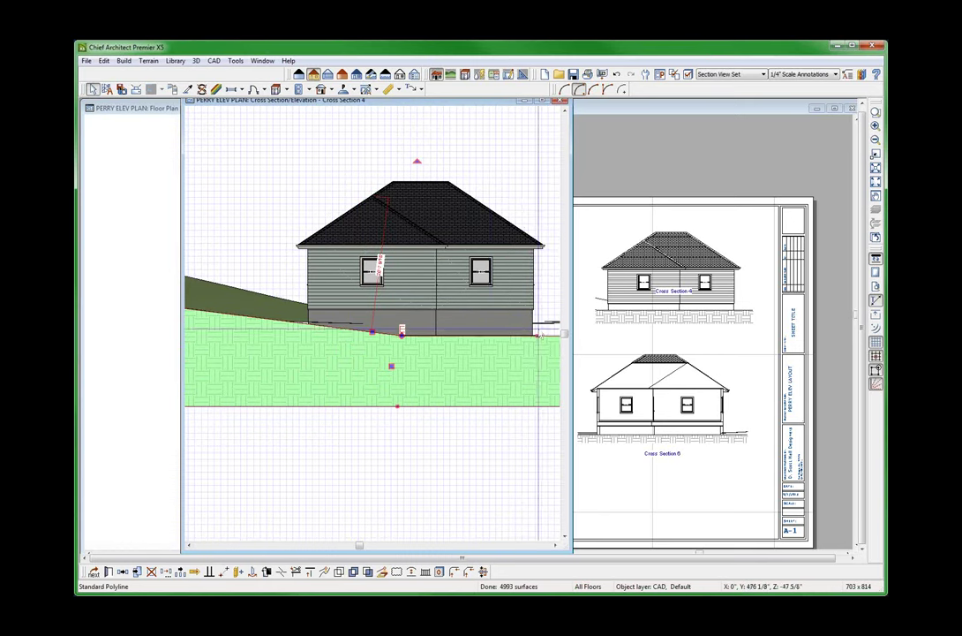
pyautogui.moveTo(536, 335); pyautogui.dragTo(532, 318)
pyautogui.click(688, 323)
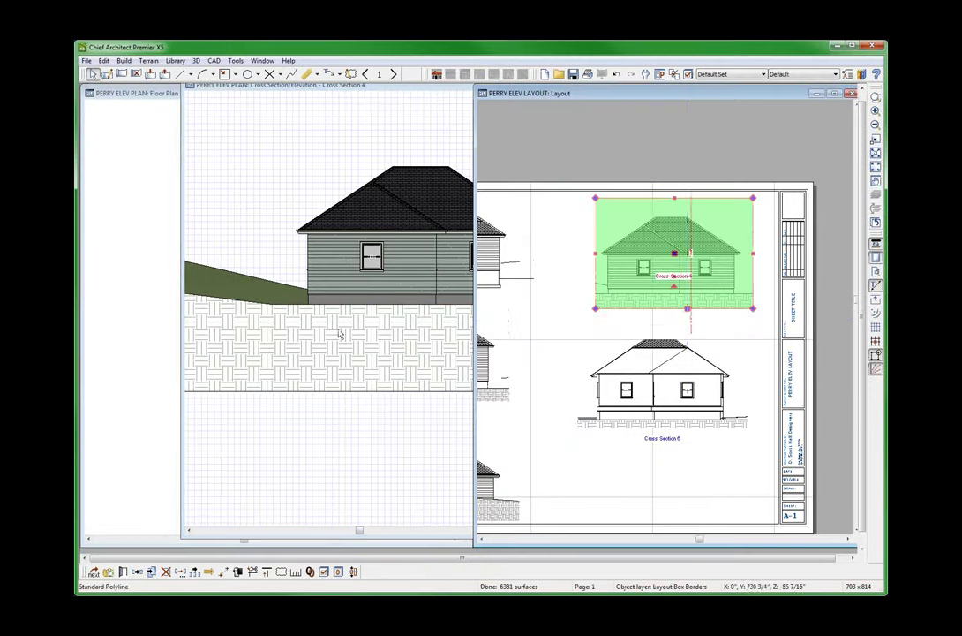
# Step: Lower the earth polyline's upper edge below the foundation in Cross Section 4 and compare the linked view on the layout
pyautogui.click(350, 331)
pyautogui.click(463, 343)
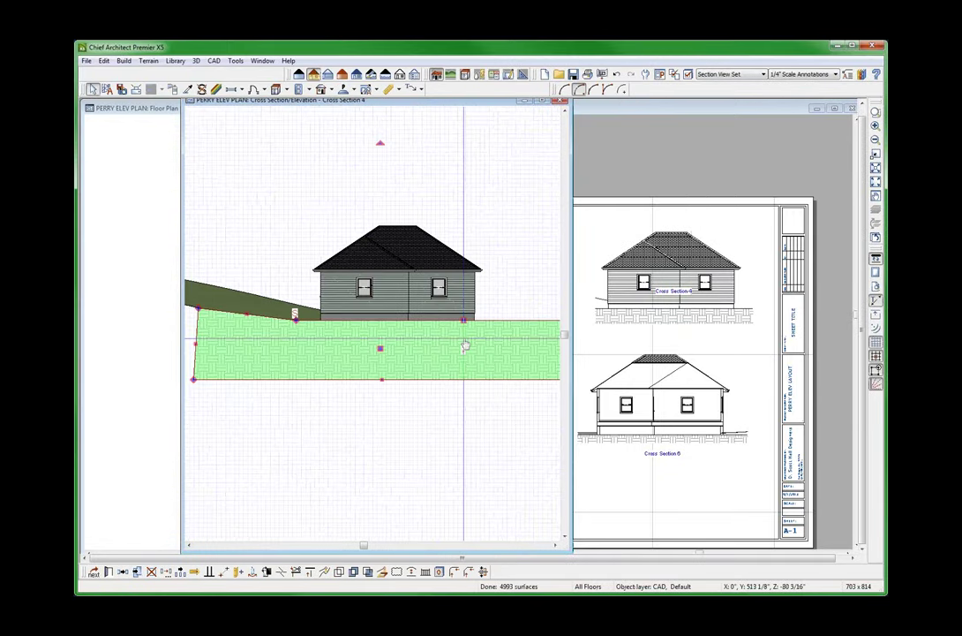
pyautogui.moveTo(461, 322); pyautogui.dragTo(498, 336)
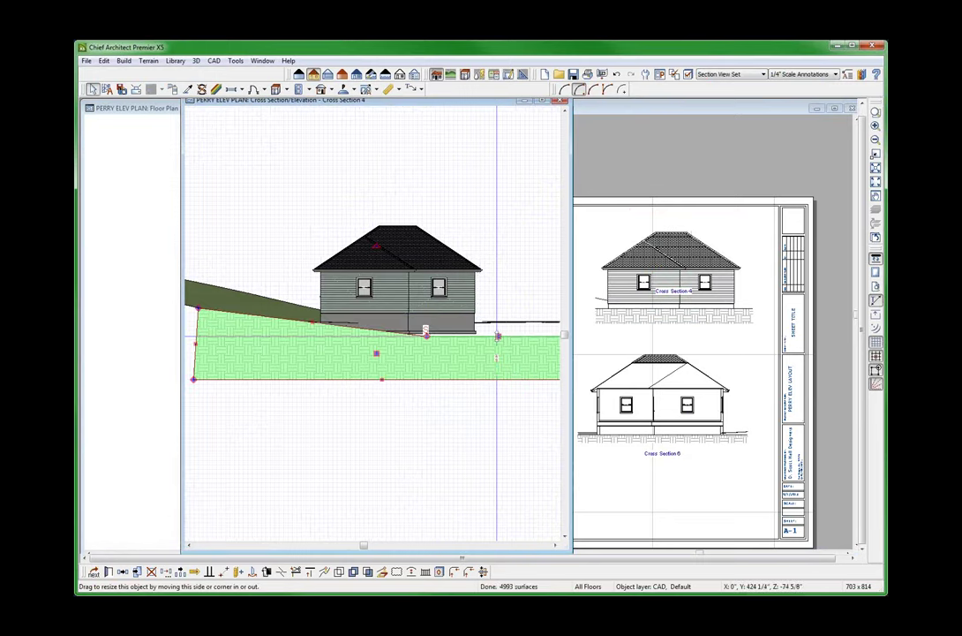
pyautogui.click(690, 323)
pyautogui.click(693, 328)
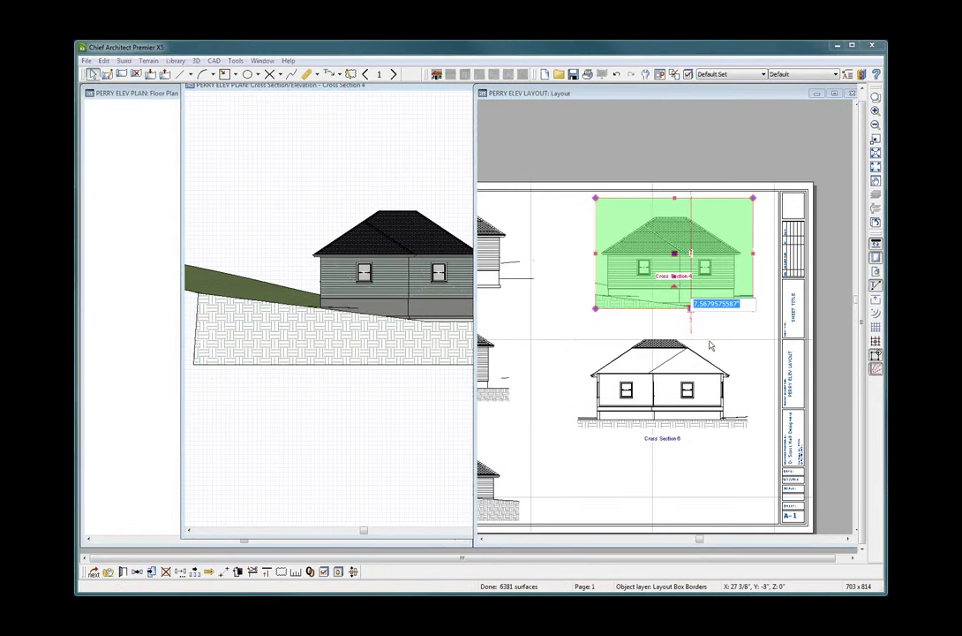
# Step: Move the earth polyline's upper edge to just above the foundation's base in Cross Section 4 and check its layout view
pyautogui.click(393, 354)
pyautogui.click(405, 333)
pyautogui.scroll(2, 470, 343)
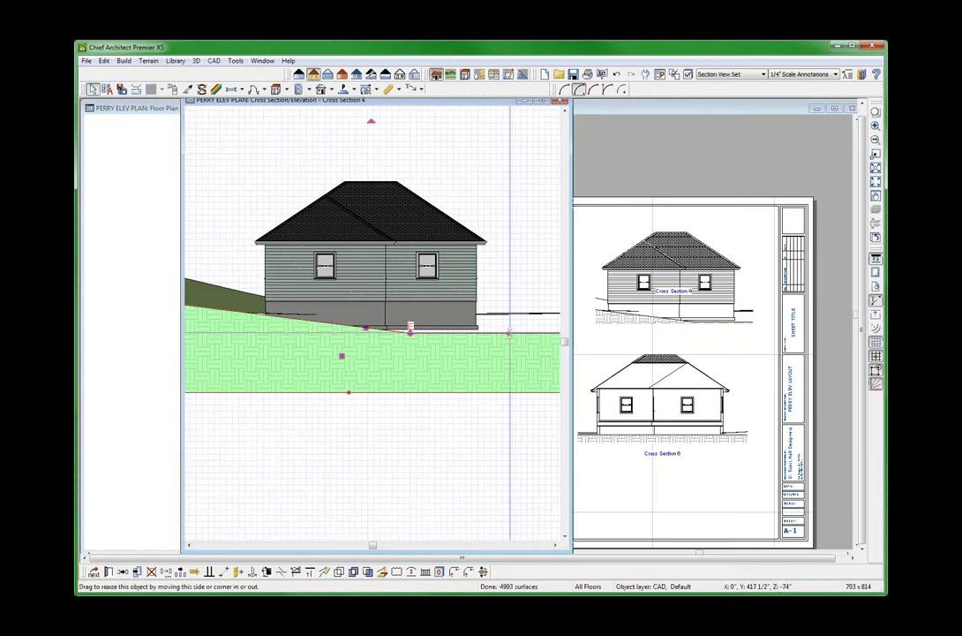
pyautogui.moveTo(509, 332); pyautogui.dragTo(517, 322)
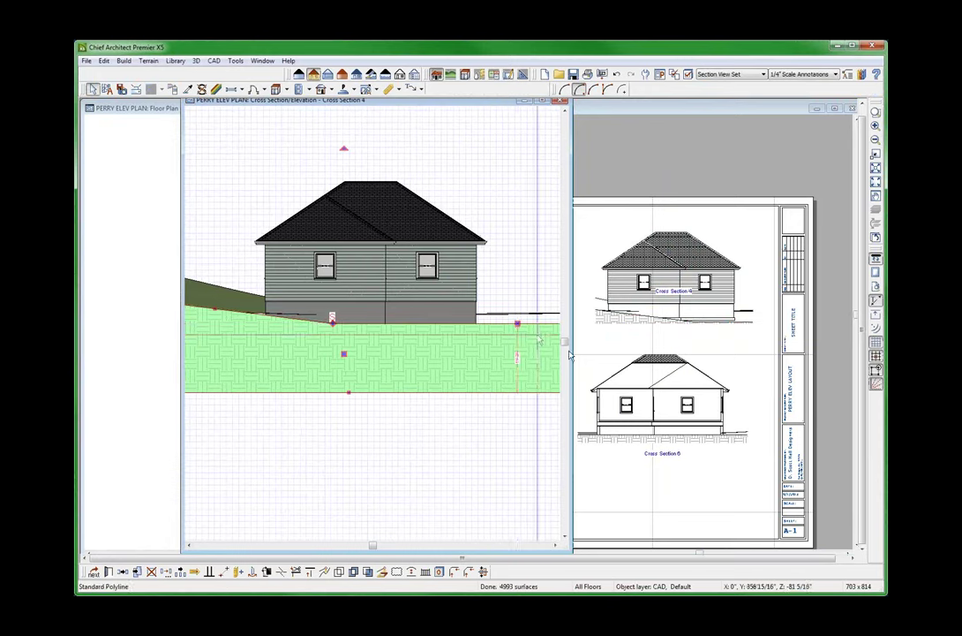
pyautogui.click(674, 358)
pyautogui.click(674, 358)
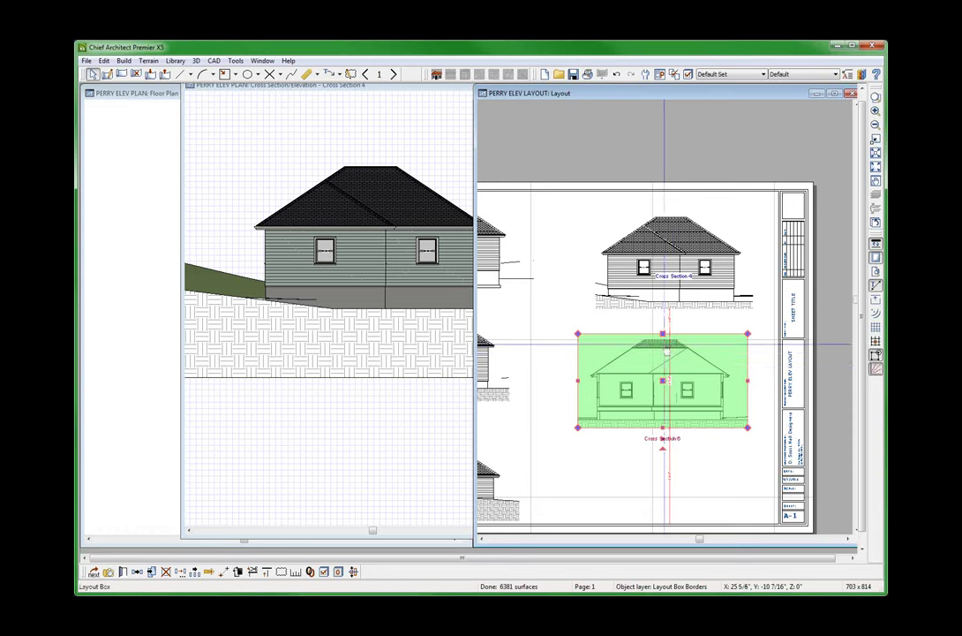
# Step: Shift the earth polyline's upper-left corner along the slope toward the house in Cross Section 4, slanting its left side
pyautogui.click(392, 316)
pyautogui.click(383, 424)
pyautogui.scroll(-4, 381, 417)
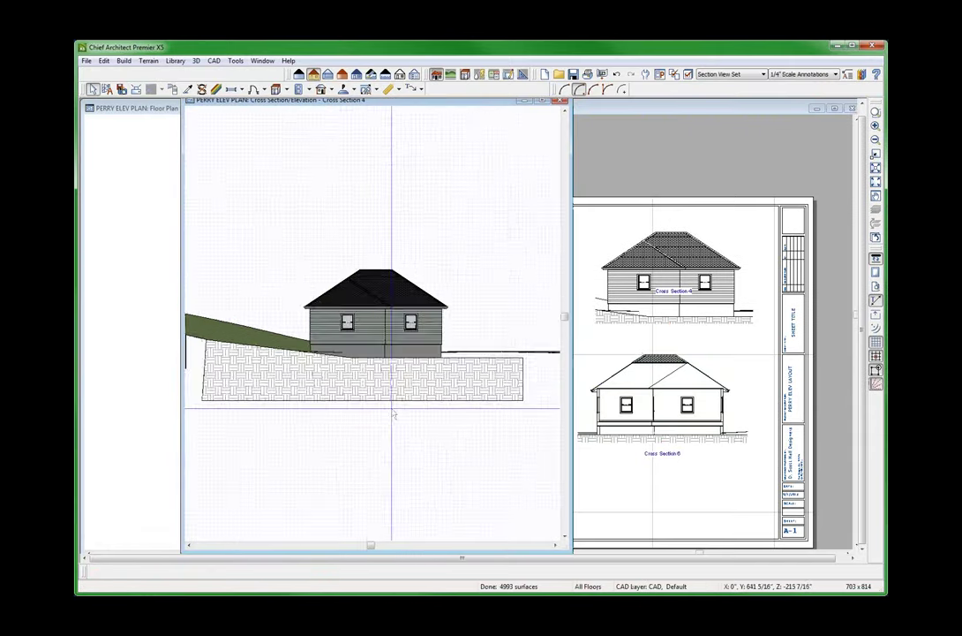
pyautogui.click(347, 381)
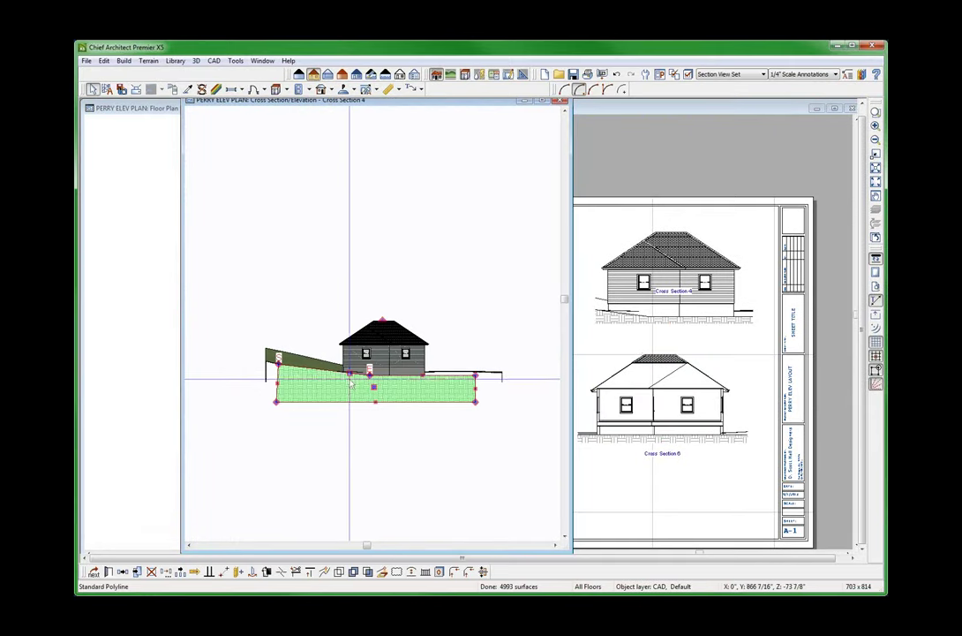
pyautogui.click(334, 433)
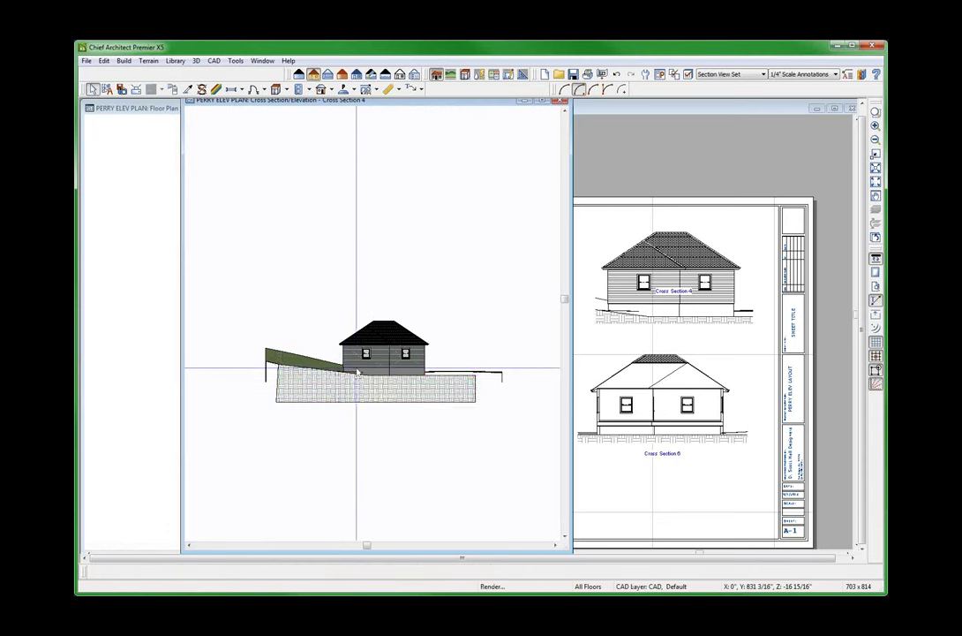
pyautogui.scroll(2, 356, 366)
pyautogui.click(424, 412)
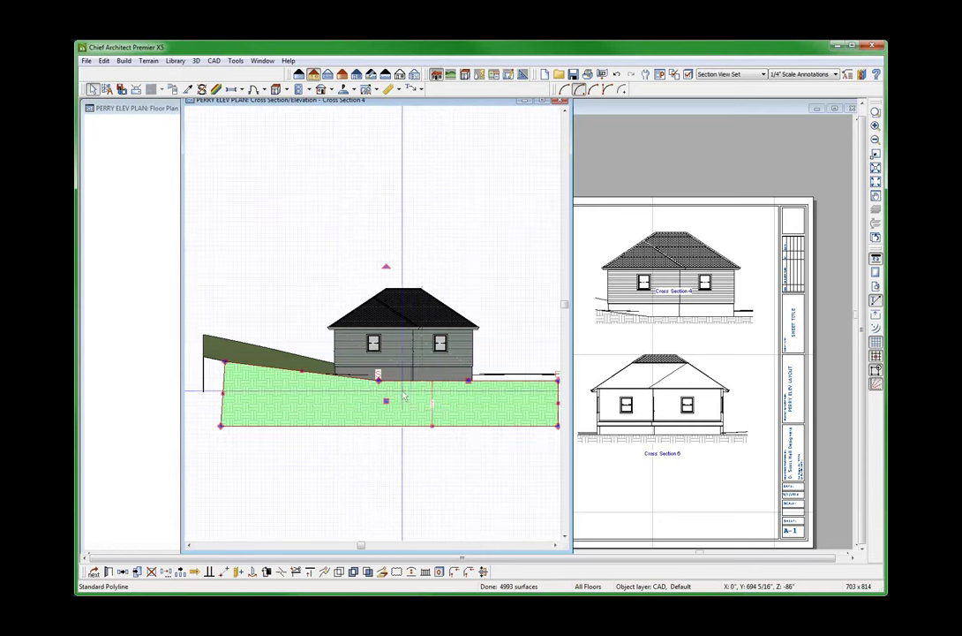
pyautogui.scroll(2, 265, 370)
pyautogui.moveTo(248, 371); pyautogui.dragTo(302, 379)
pyautogui.scroll(-2, 409, 382)
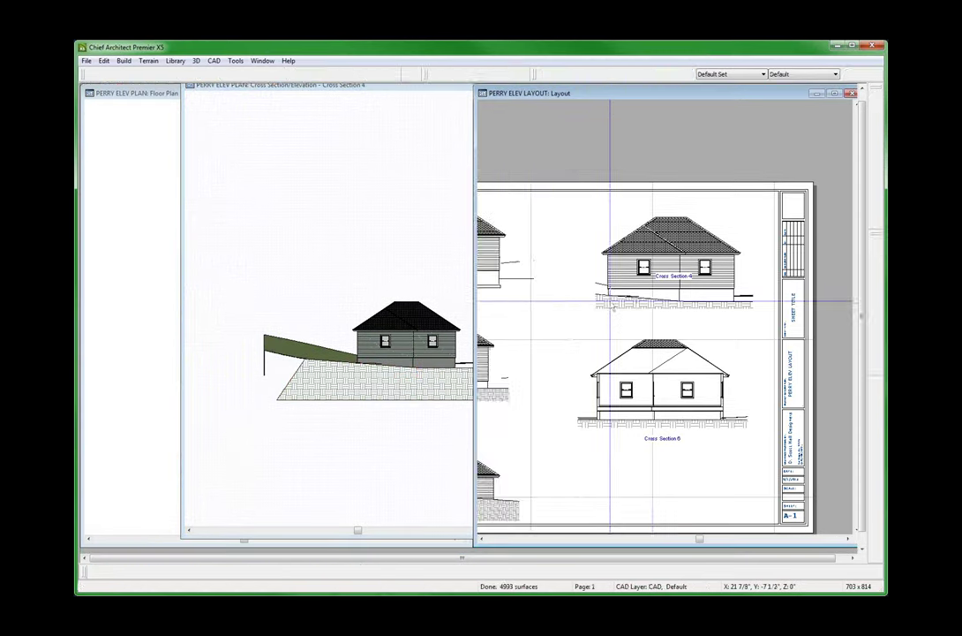
# Step: Close the Cross Section 4 view and update its layout view with the changes
pyautogui.click(629, 305)
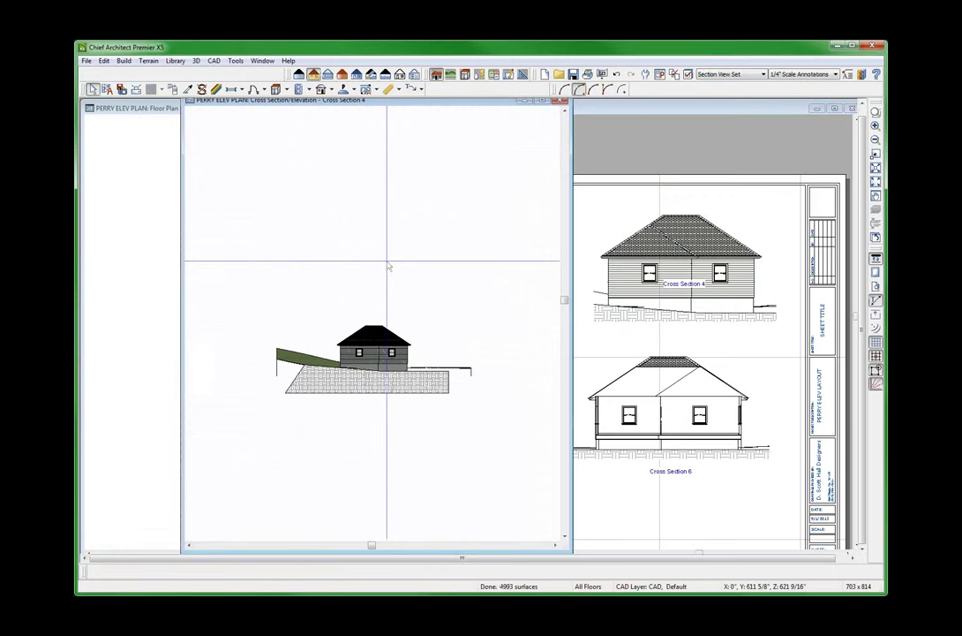
pyautogui.hotkey('ctrl', 'w')
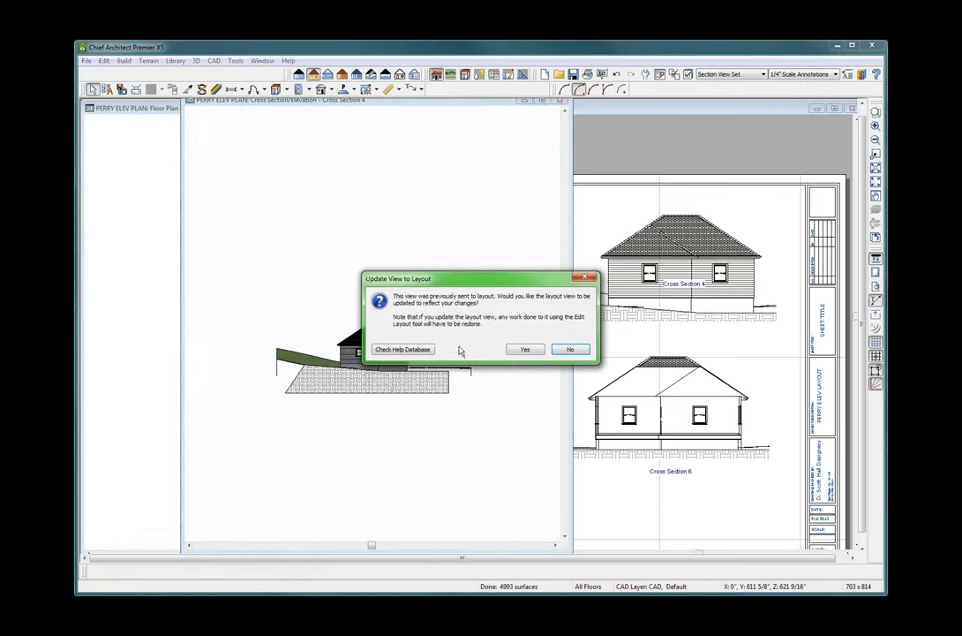
pyautogui.click(526, 350)
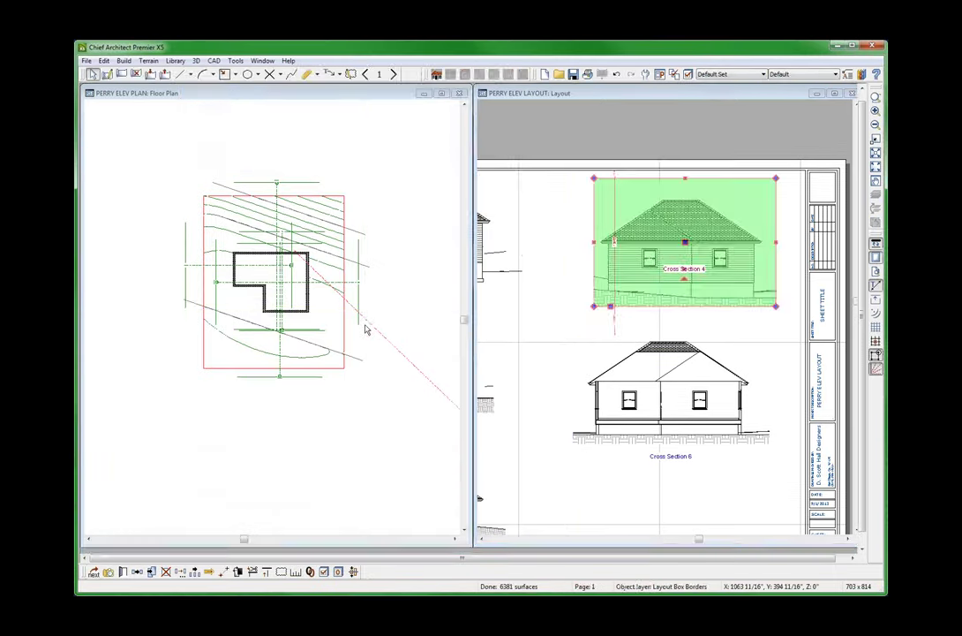
# Step: Check Cross Section 6 on the layout against the terrain in the floor plan, and open that section's view from the layout
pyautogui.click(658, 402)
pyautogui.scroll(4, 655, 410)
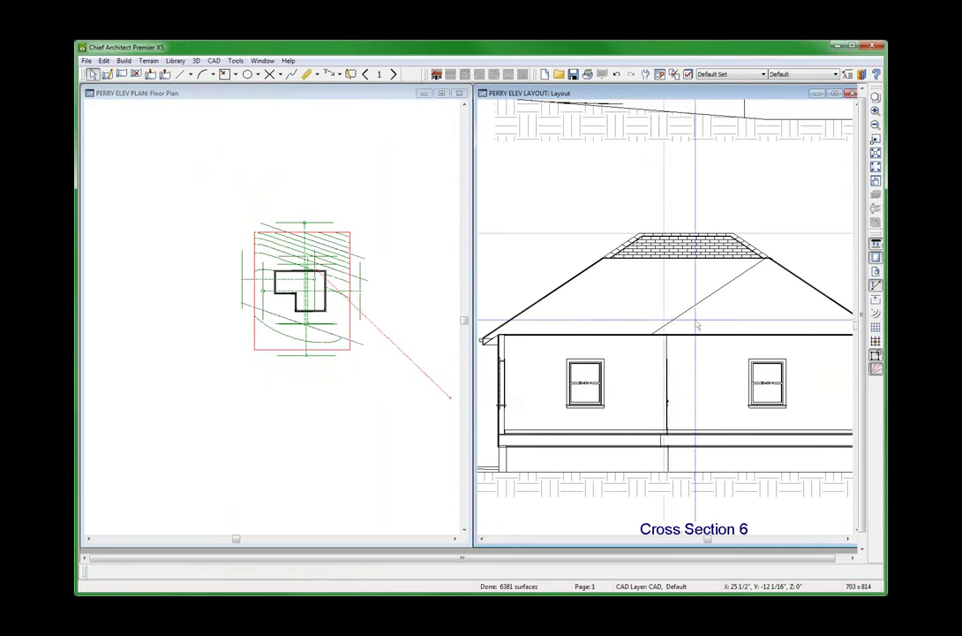
pyautogui.click(364, 439)
pyautogui.scroll(5, 338, 312)
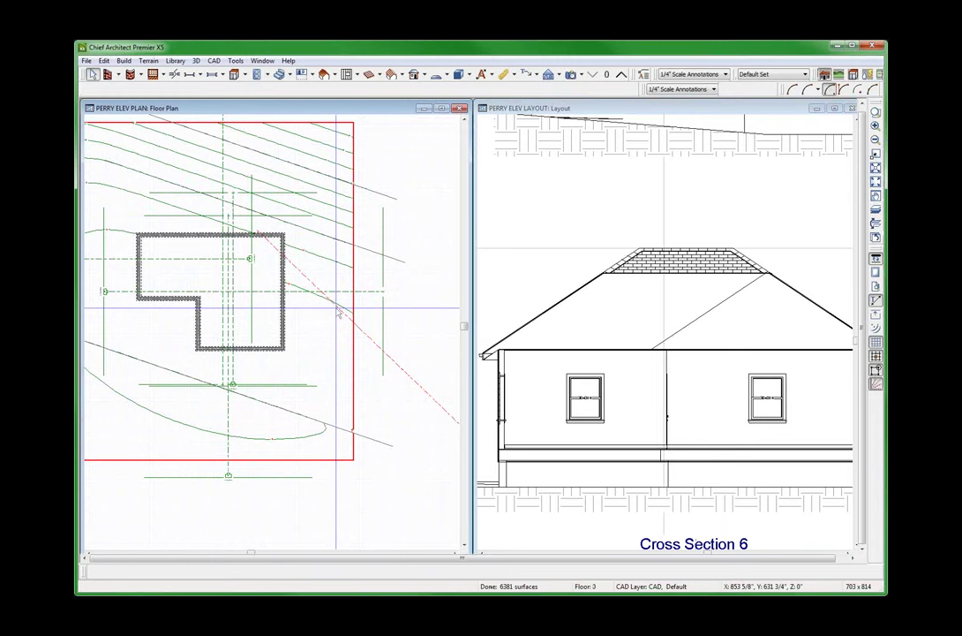
pyautogui.scroll(-2, 338, 314)
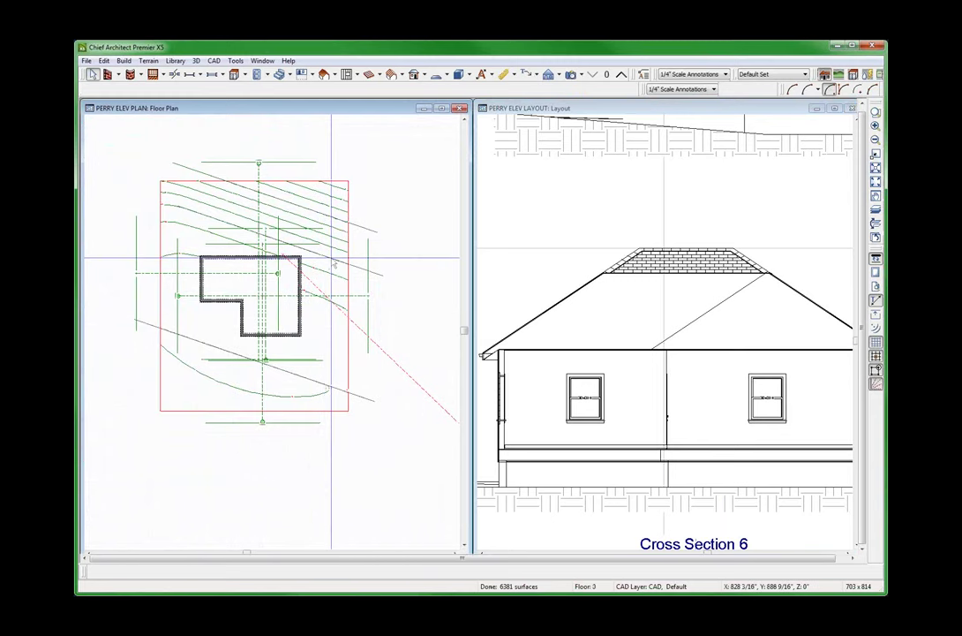
pyautogui.click(668, 383)
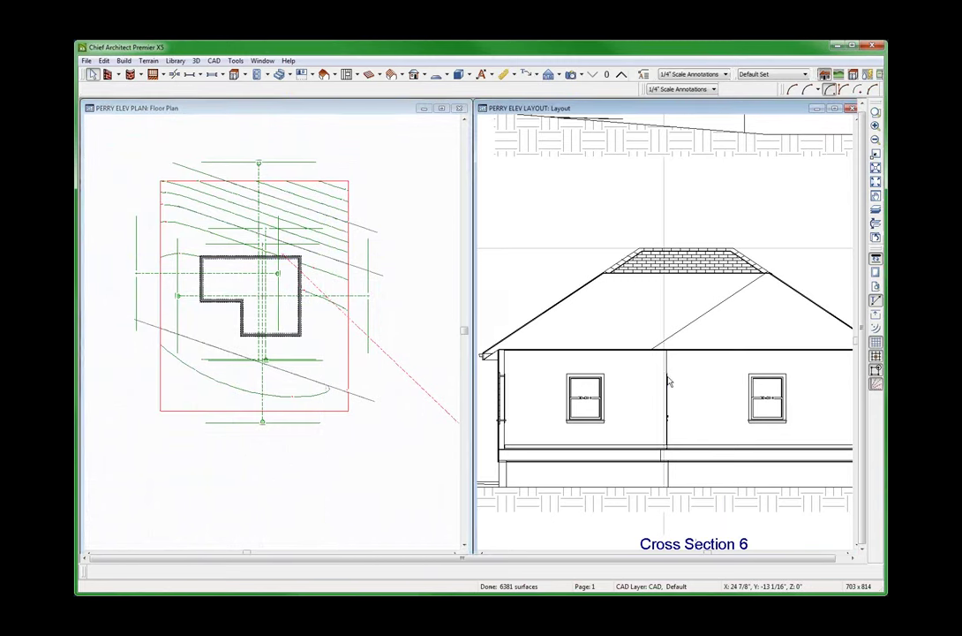
pyautogui.doubleClick(668, 381)
pyautogui.scroll(-2, 447, 336)
pyautogui.scroll(3, 275, 339)
pyautogui.scroll(2, 389, 446)
# Step: Set the drawing group of the earth polyline in Cross Section 6 to Back Group
pyautogui.click(323, 335)
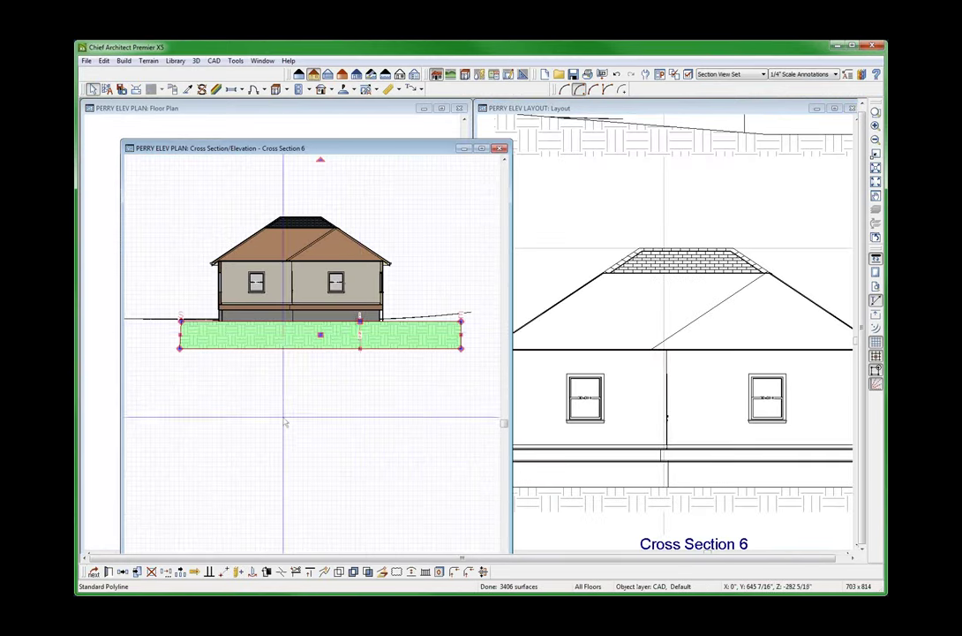
pyautogui.scroll(1, 284, 423)
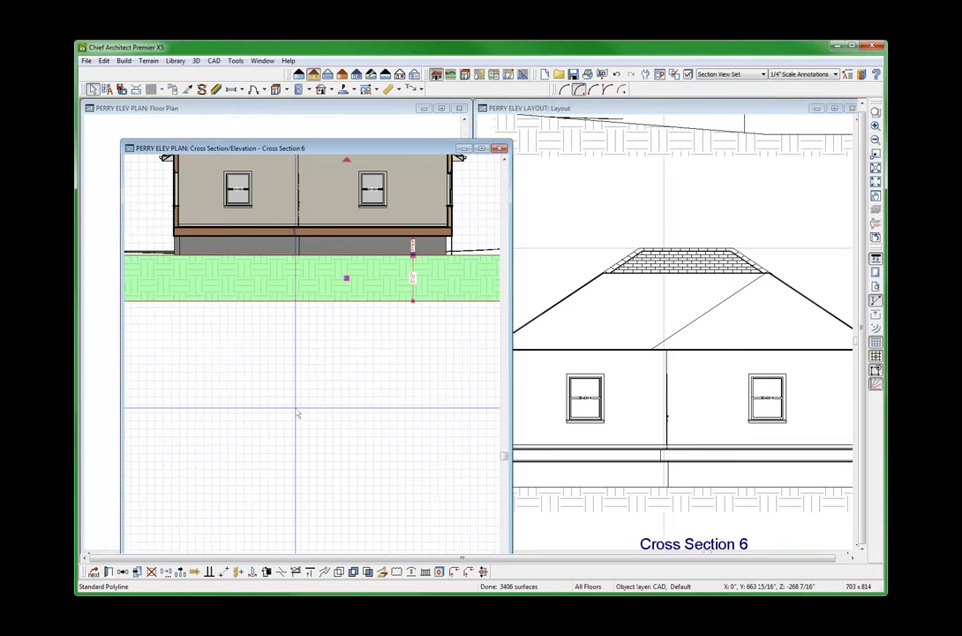
pyautogui.hotkey('ctrl', 'e')
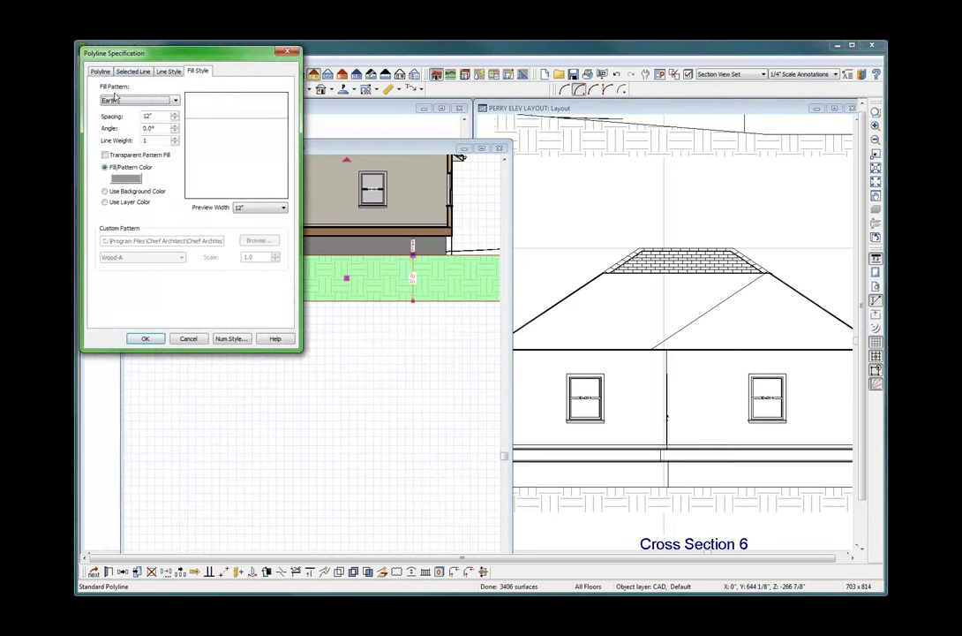
pyautogui.click(169, 71)
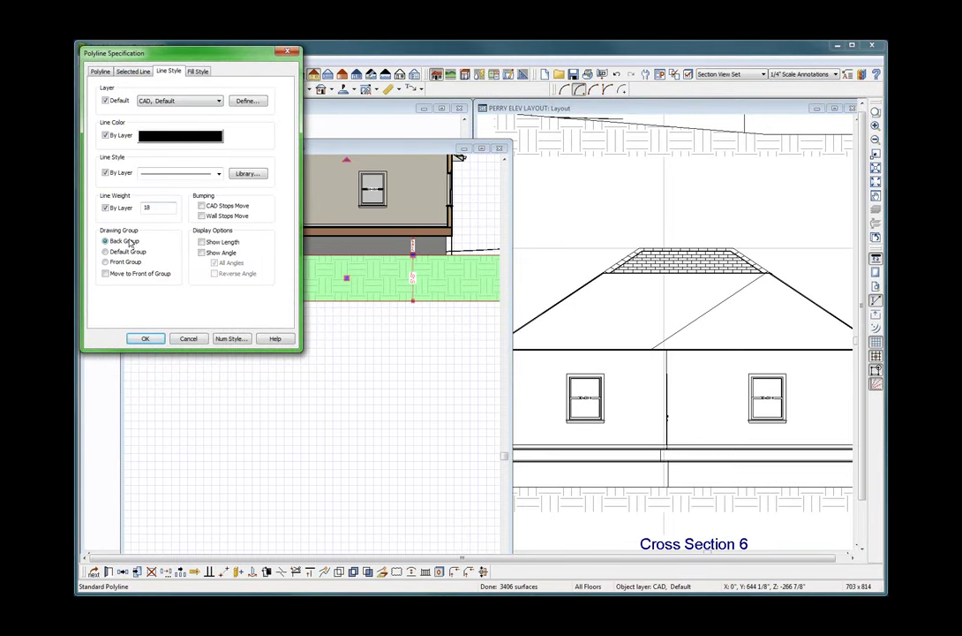
pyautogui.press('Return')
pyautogui.click(313, 403)
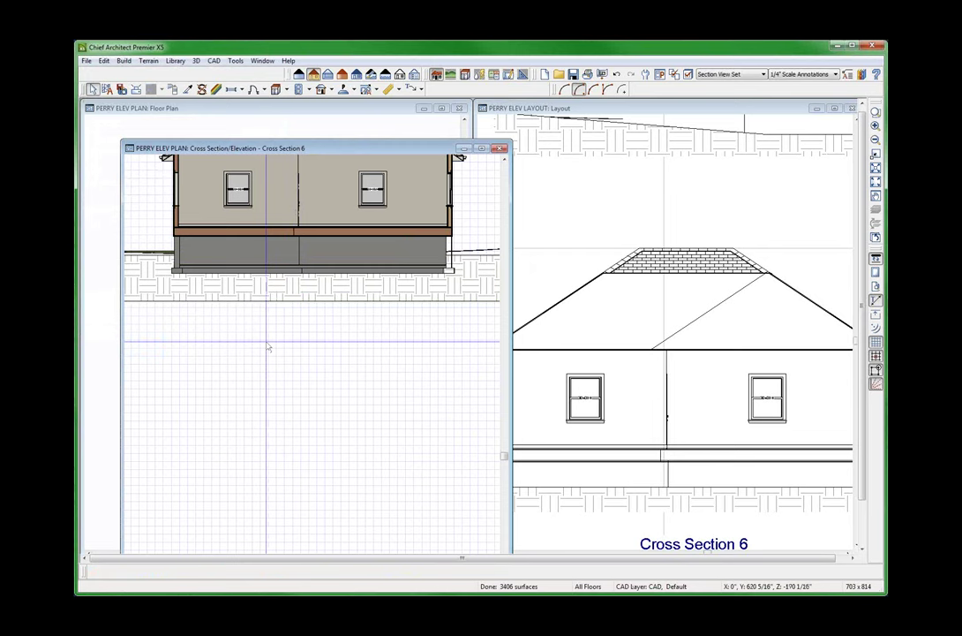
# Step: Check the foundation against the earth fill in Cross Section 6, then close the view and update its layout view
pyautogui.scroll(3, 220, 293)
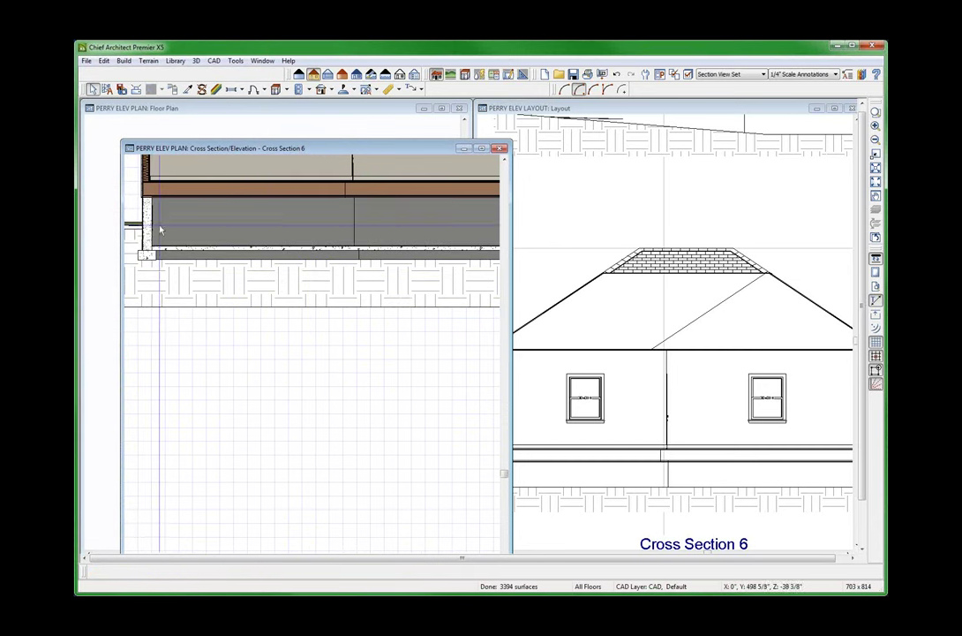
pyautogui.scroll(-1, 253, 415)
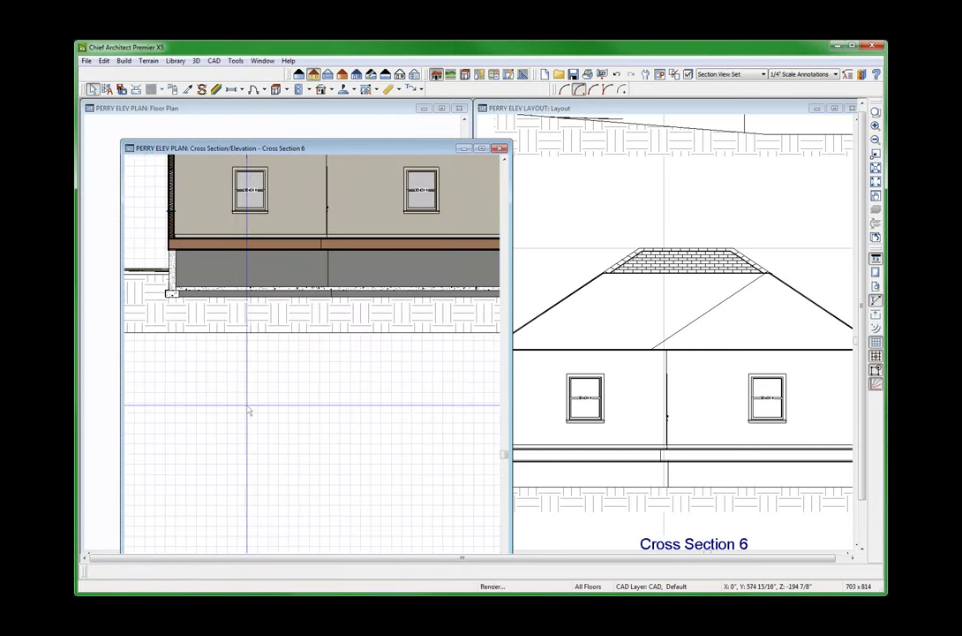
pyautogui.hotkey('ctrl', 'w')
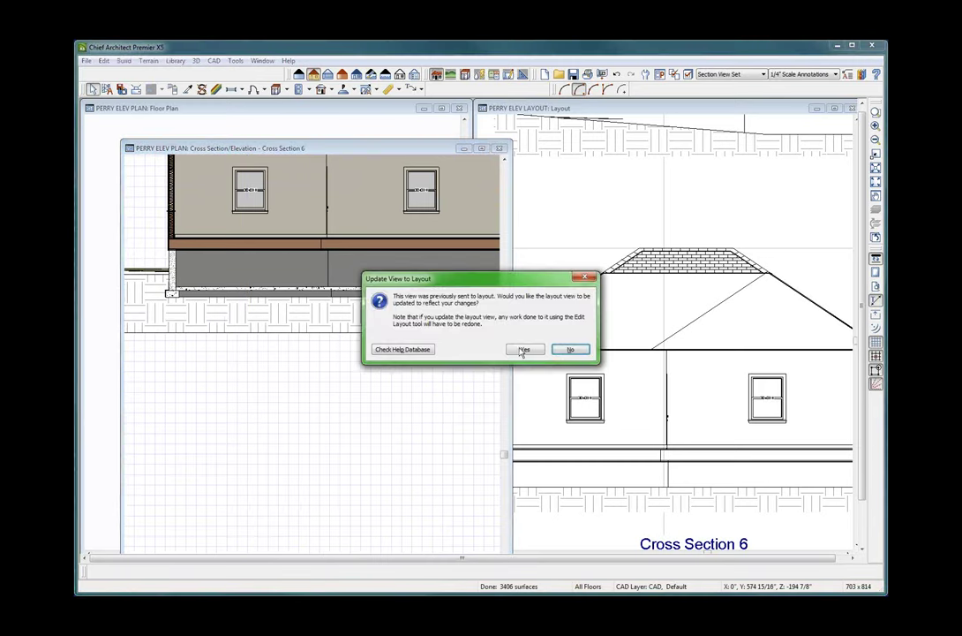
pyautogui.click(527, 350)
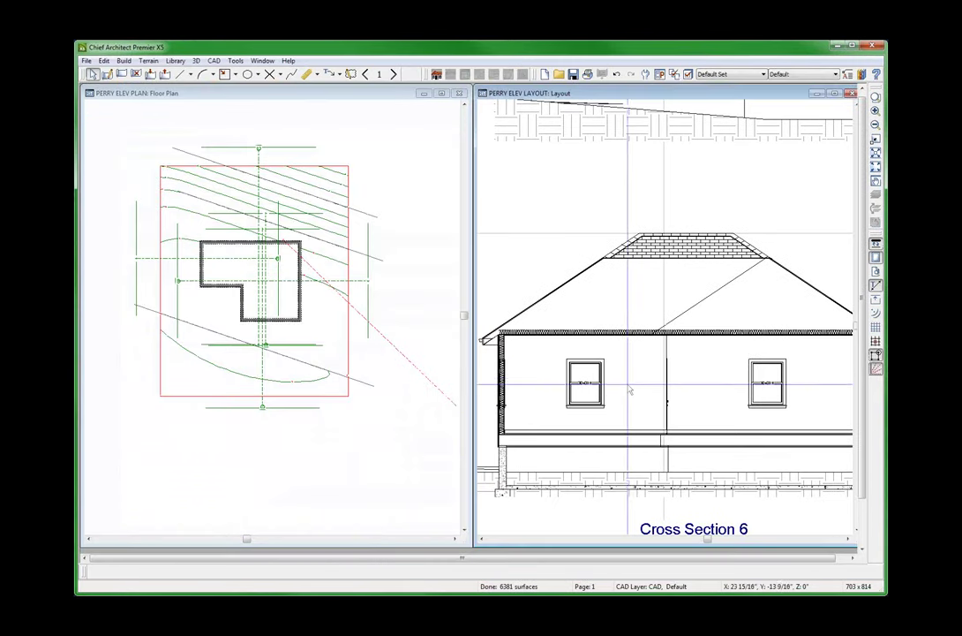
# Step: Extend the lower edge of the Cross Section 6 layout box to about 6 7/8" tall, exposing the earth beneath the footings
pyautogui.click(627, 294)
pyautogui.scroll(-2, 627, 294)
pyautogui.scroll(4, 618, 327)
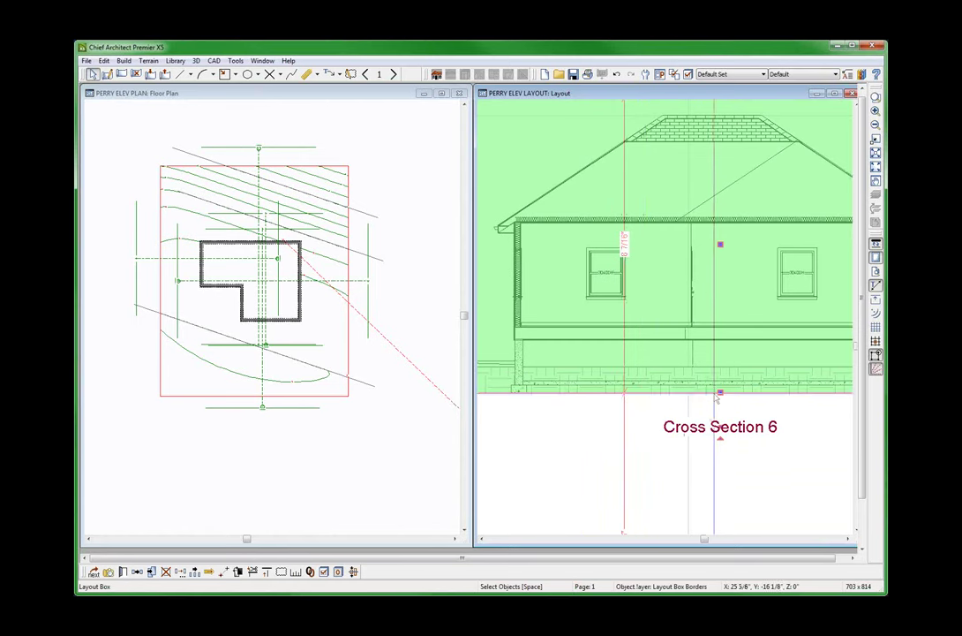
pyautogui.moveTo(720, 391); pyautogui.dragTo(720, 412)
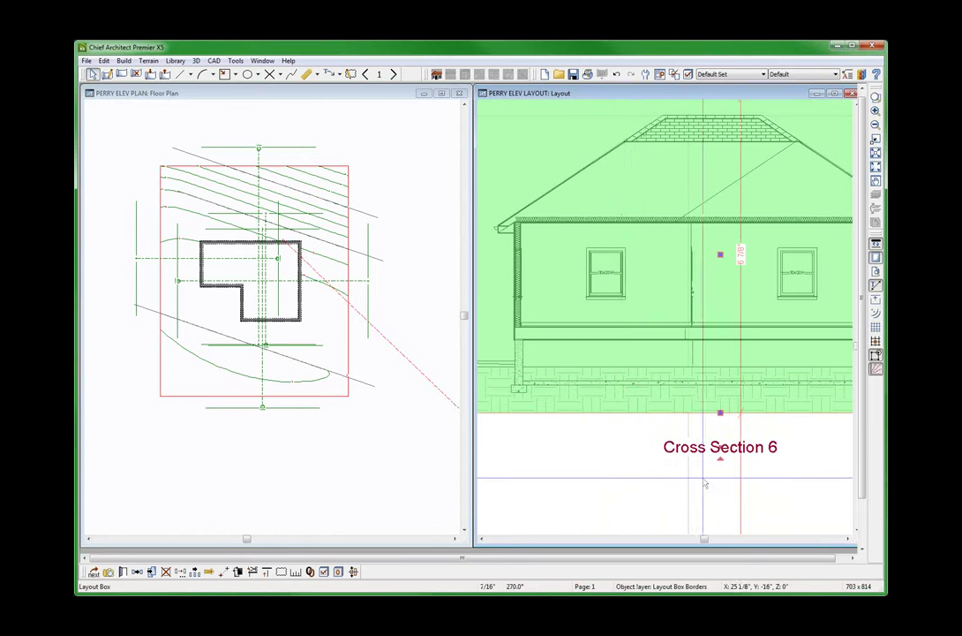
pyautogui.click(698, 482)
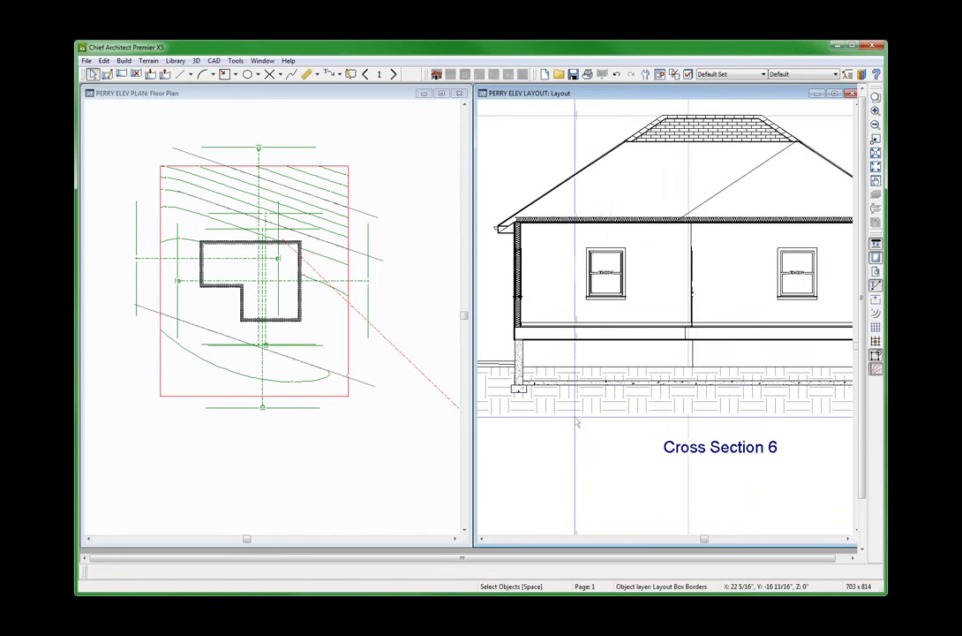
pyautogui.scroll(-1, 578, 425)
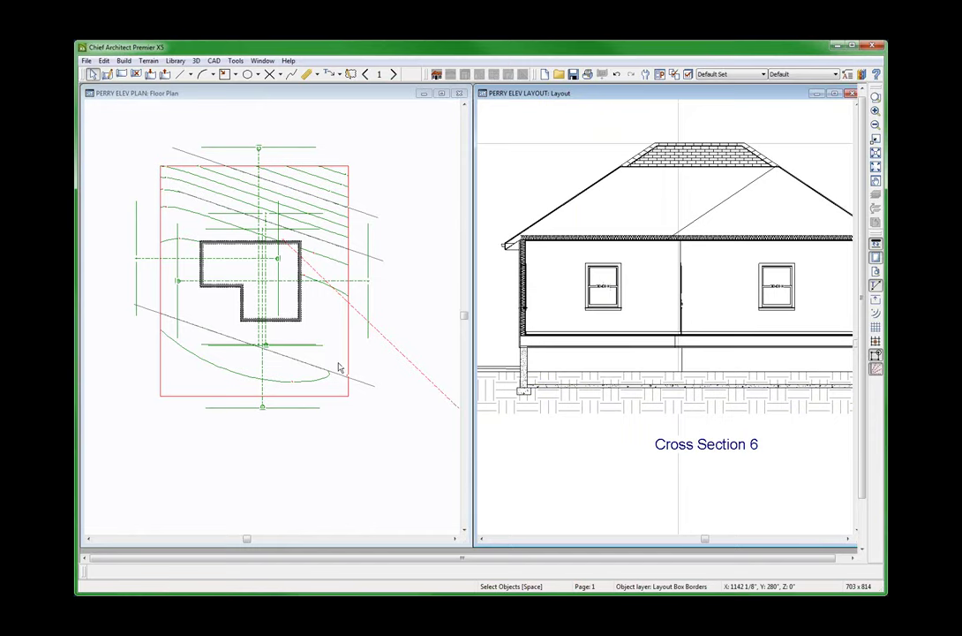
# Step: Break the earth polyline's upper edge at both foundation walls in Cross Section 6, lower the segment between them to the slab's underside, and check the layout
pyautogui.click(568, 291)
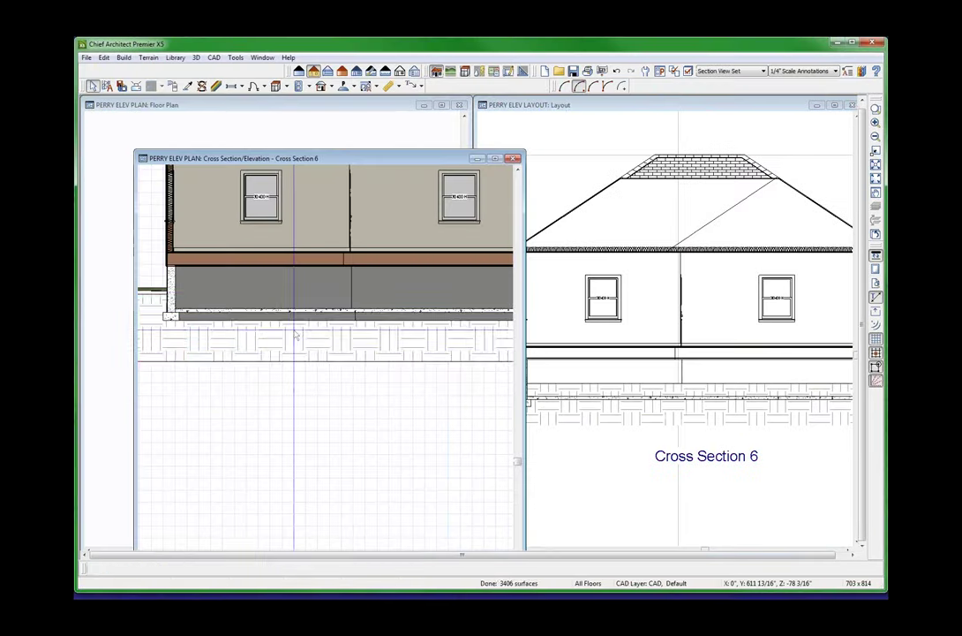
pyautogui.click(202, 301)
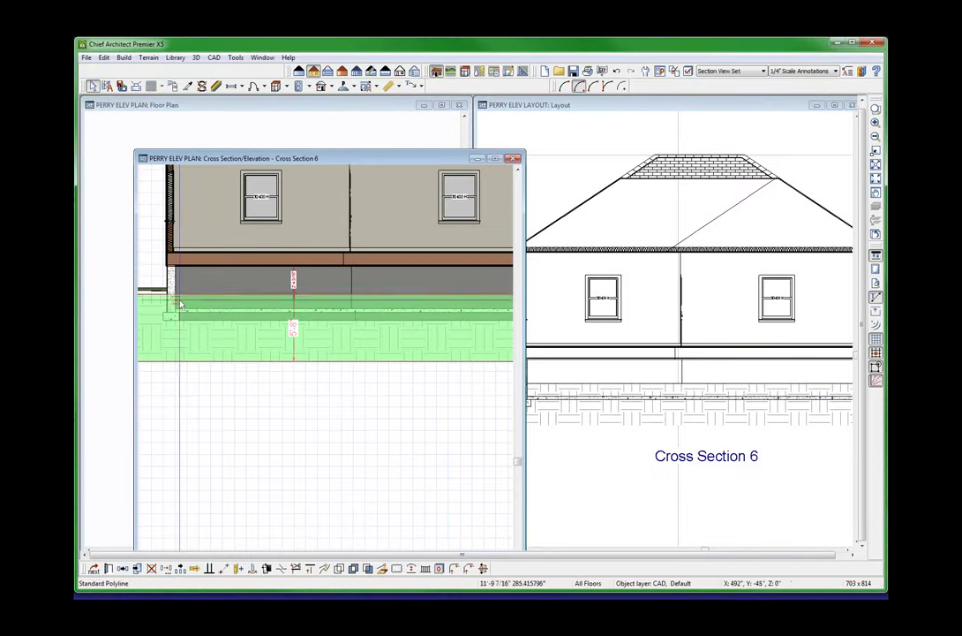
pyautogui.scroll(-1, 158, 249)
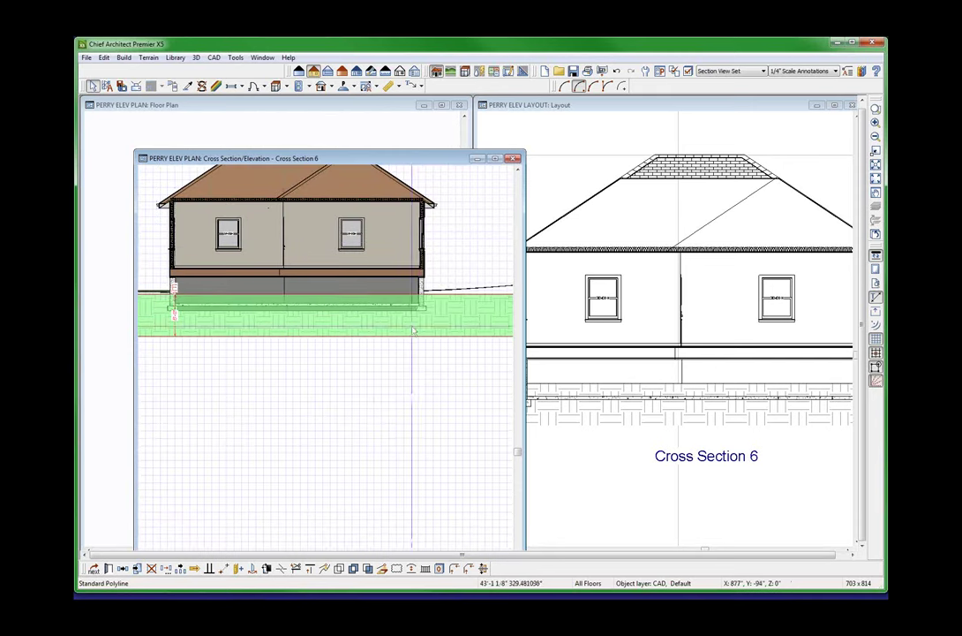
pyautogui.click(420, 293)
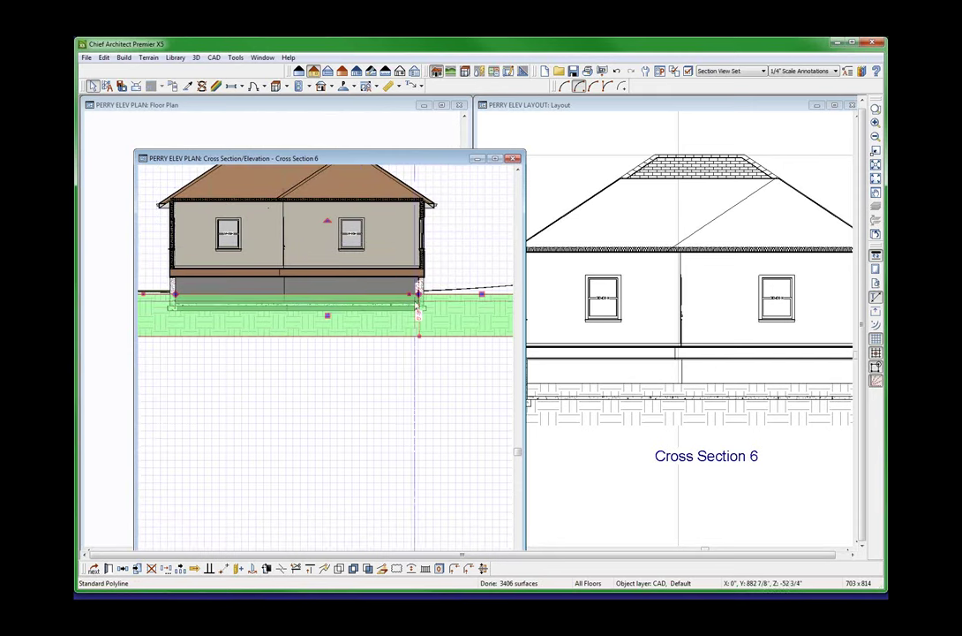
pyautogui.moveTo(409, 294); pyautogui.dragTo(404, 306)
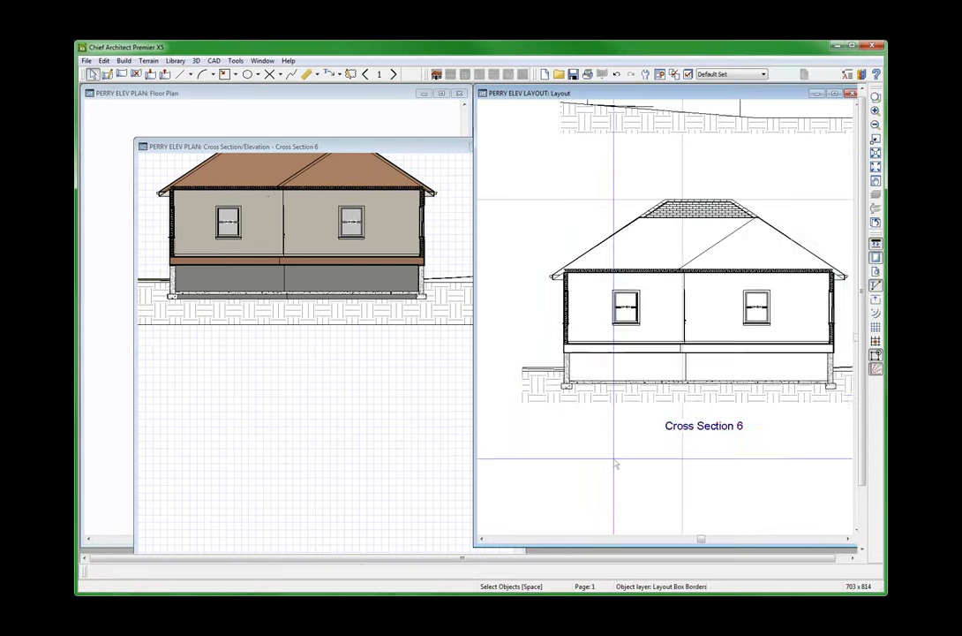
pyautogui.click(596, 388)
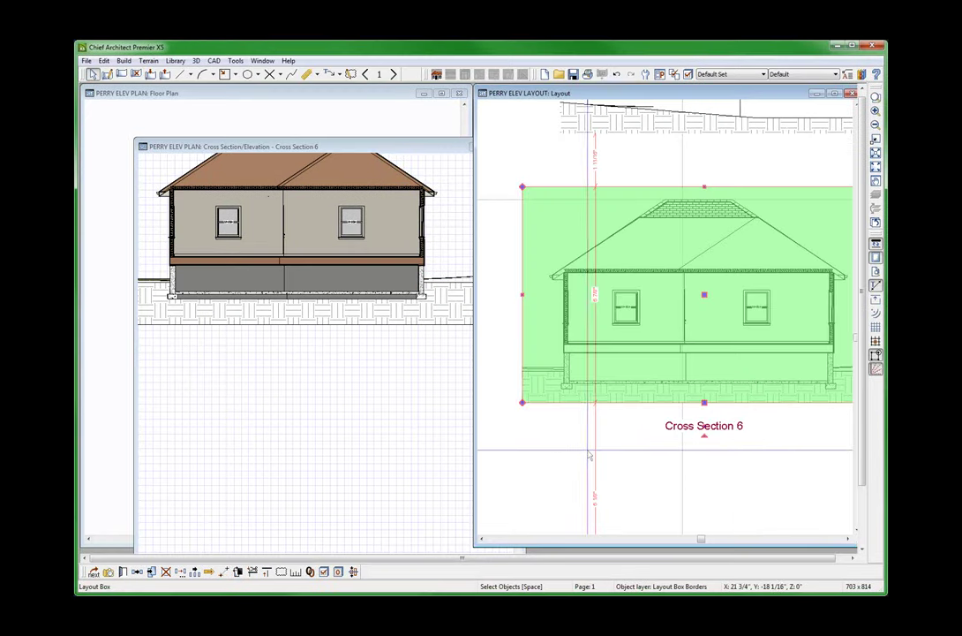
# Step: Cut a rectangular notch into the earth polyline below the slab in Cross Section 6 and extend its layout box to about 7 1/4" tall
pyautogui.click(274, 409)
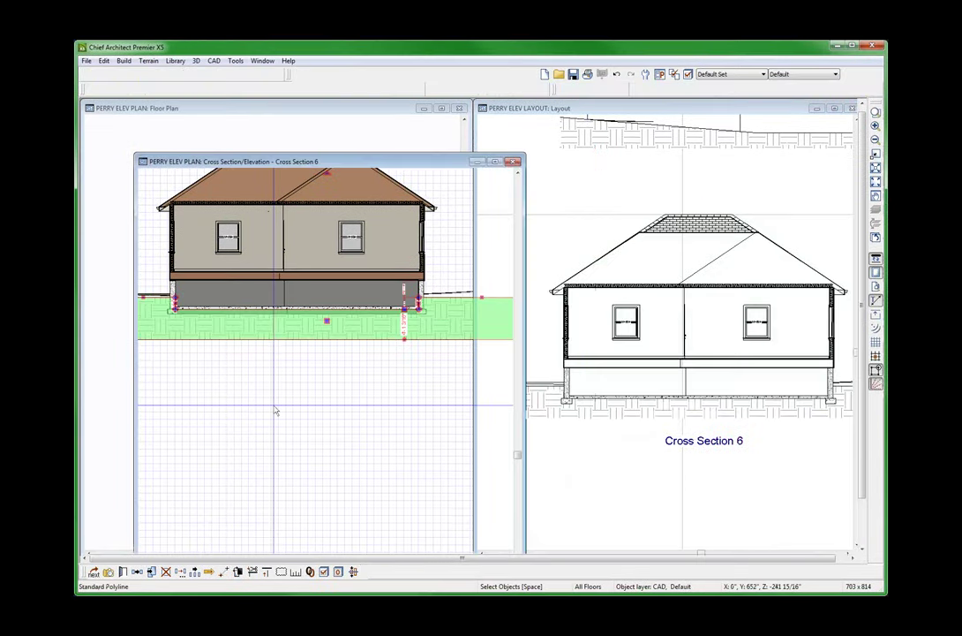
pyautogui.scroll(3, 275, 409)
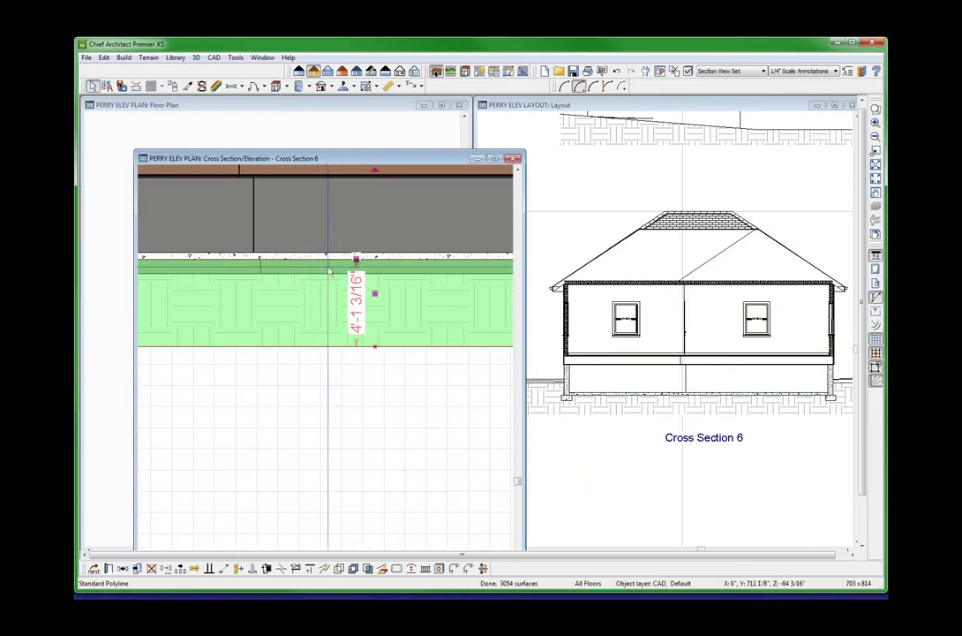
pyautogui.click(320, 309)
pyautogui.click(321, 310)
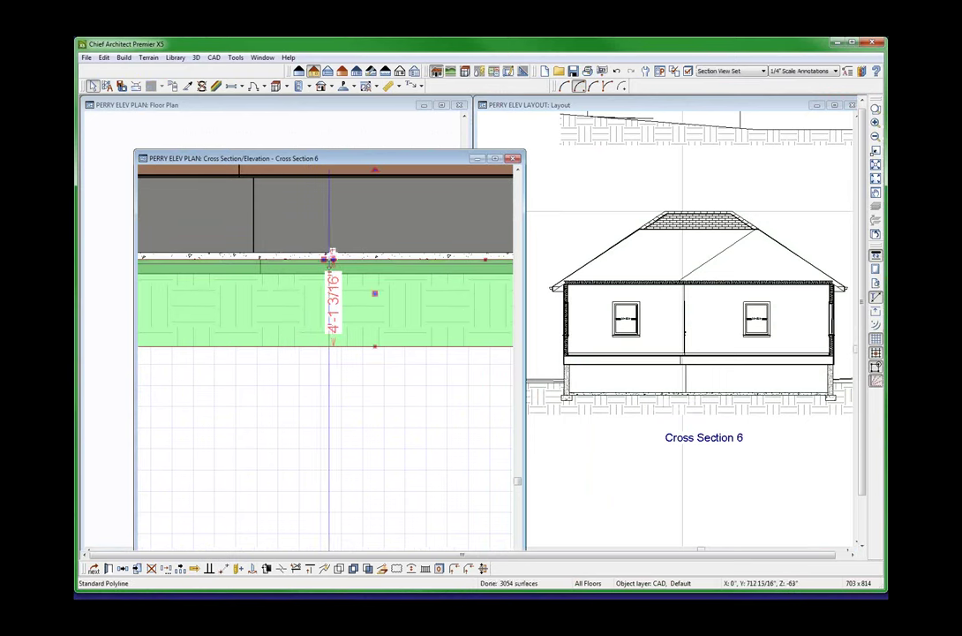
pyautogui.click(274, 262)
pyautogui.moveTo(303, 259); pyautogui.dragTo(326, 308)
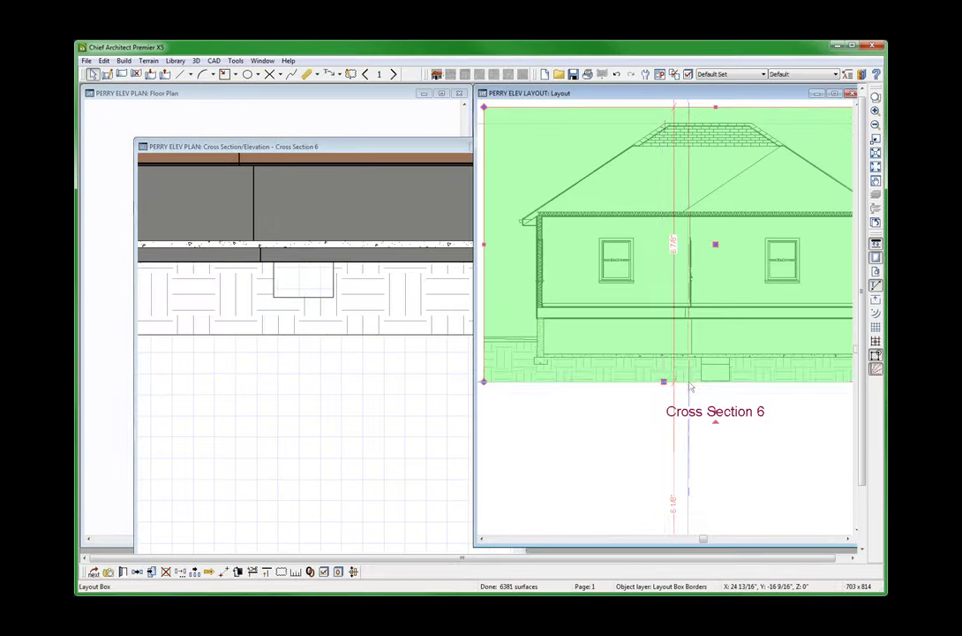
pyautogui.moveTo(663, 381); pyautogui.dragTo(673, 395)
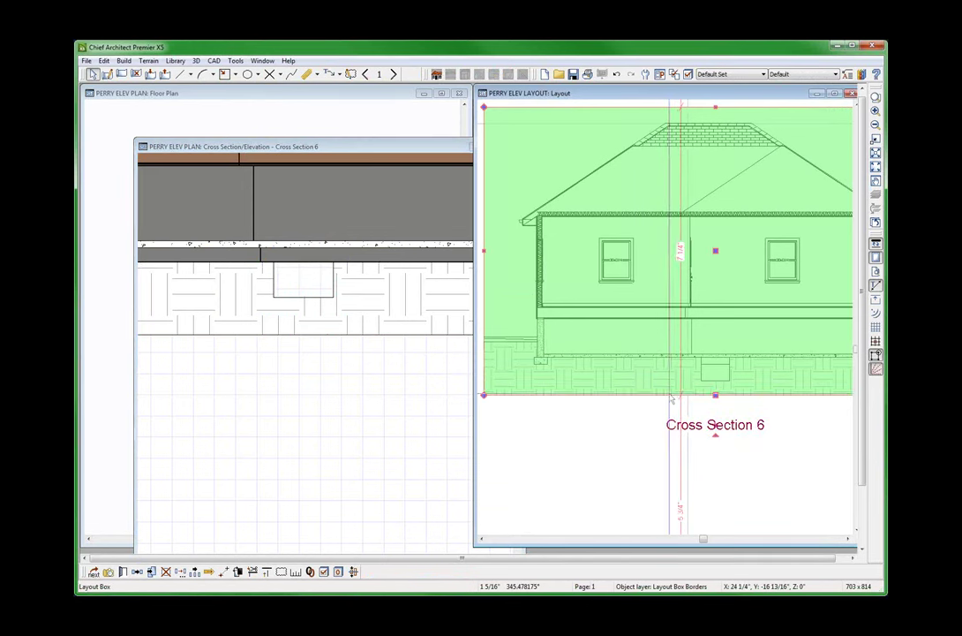
pyautogui.scroll(5, 715, 380)
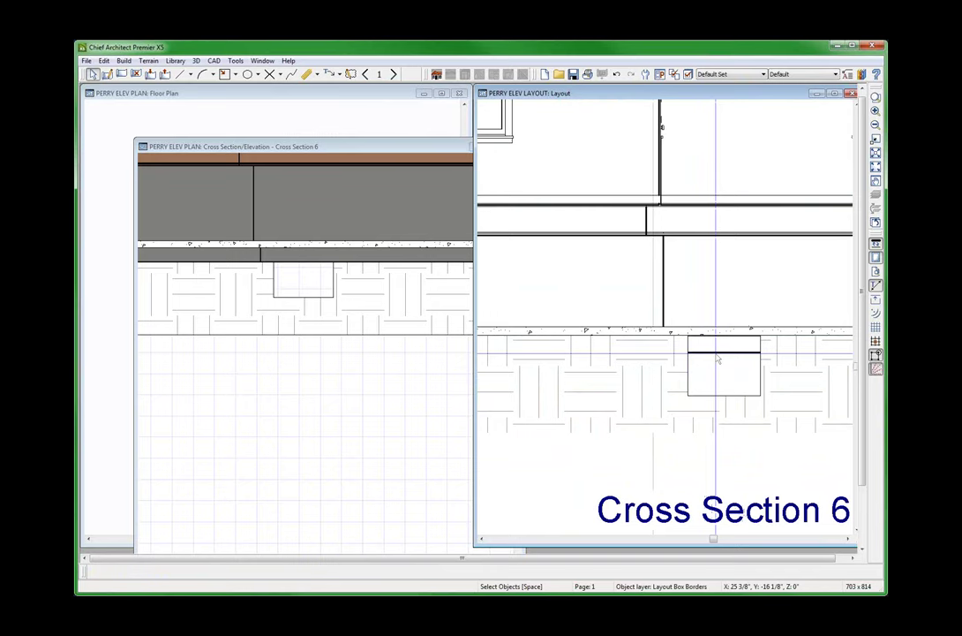
# Step: Create a backclipped cross section across the house in the floor plan and send its current screen to layout page 1 at 1/4 in = 1 ft
pyautogui.click(318, 397)
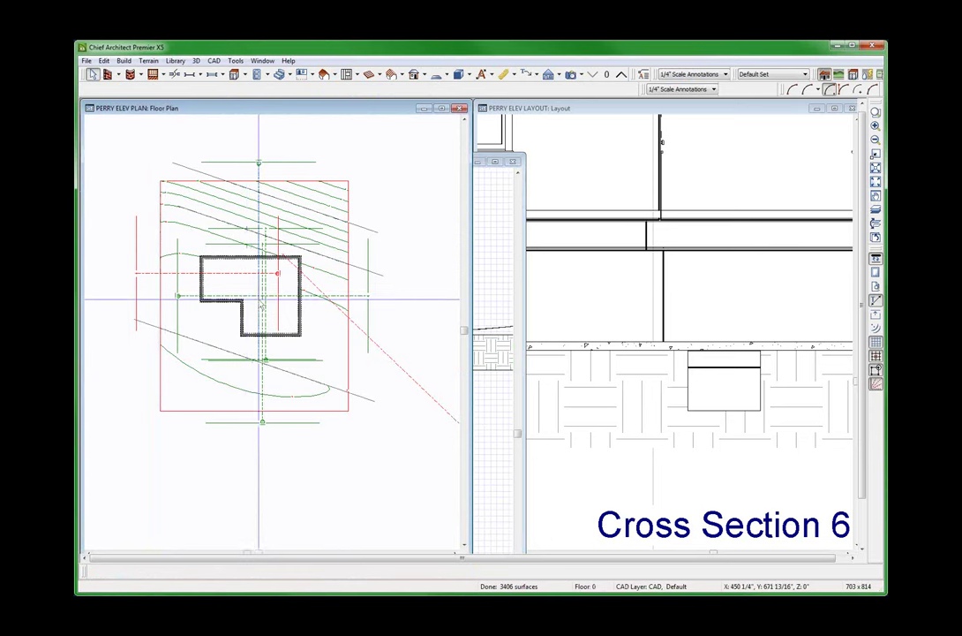
pyautogui.hotkey('shift', 'b')
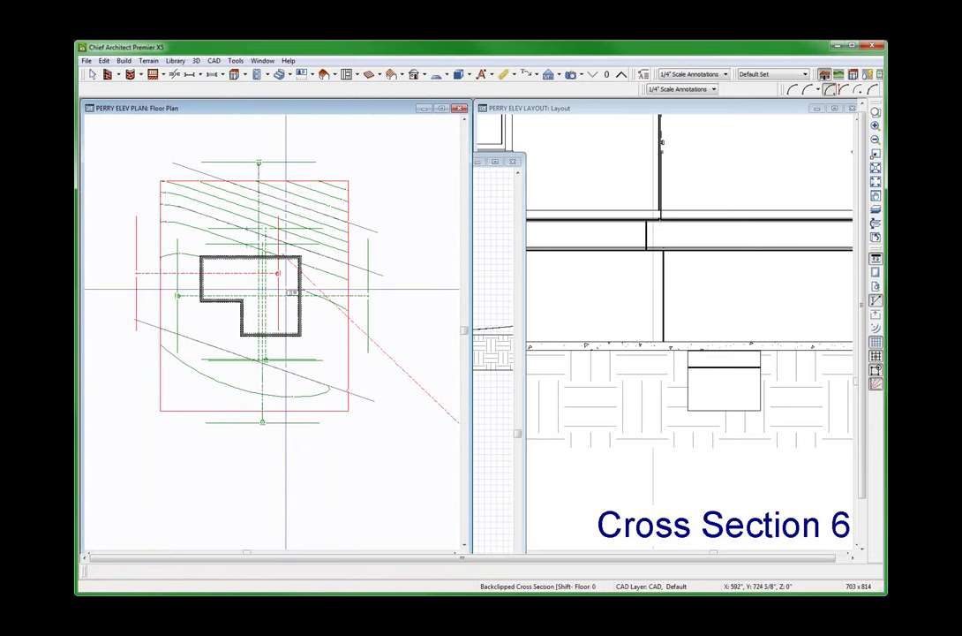
pyautogui.moveTo(286, 290); pyautogui.dragTo(153, 302)
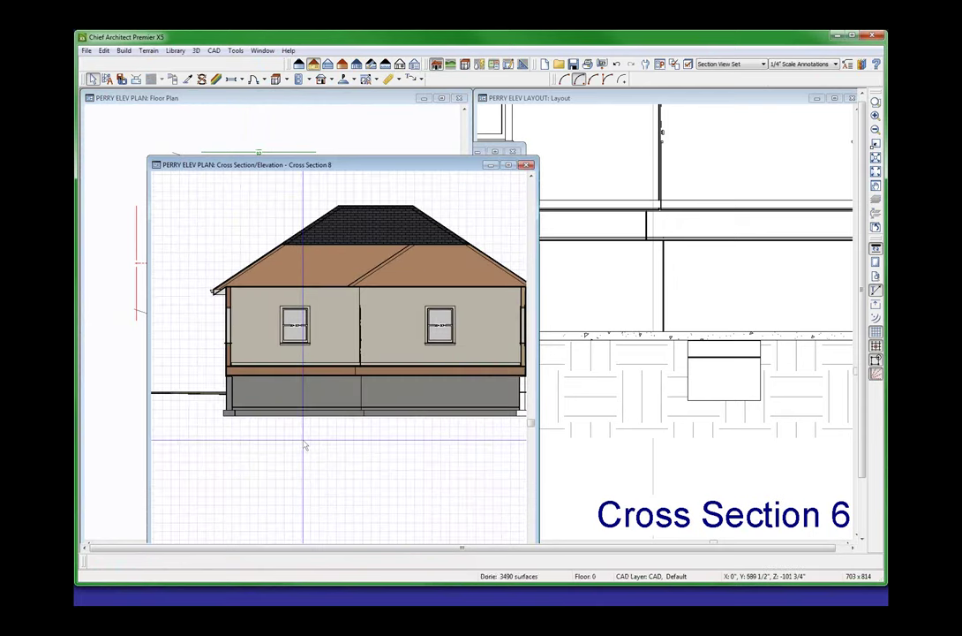
pyautogui.press('F9')
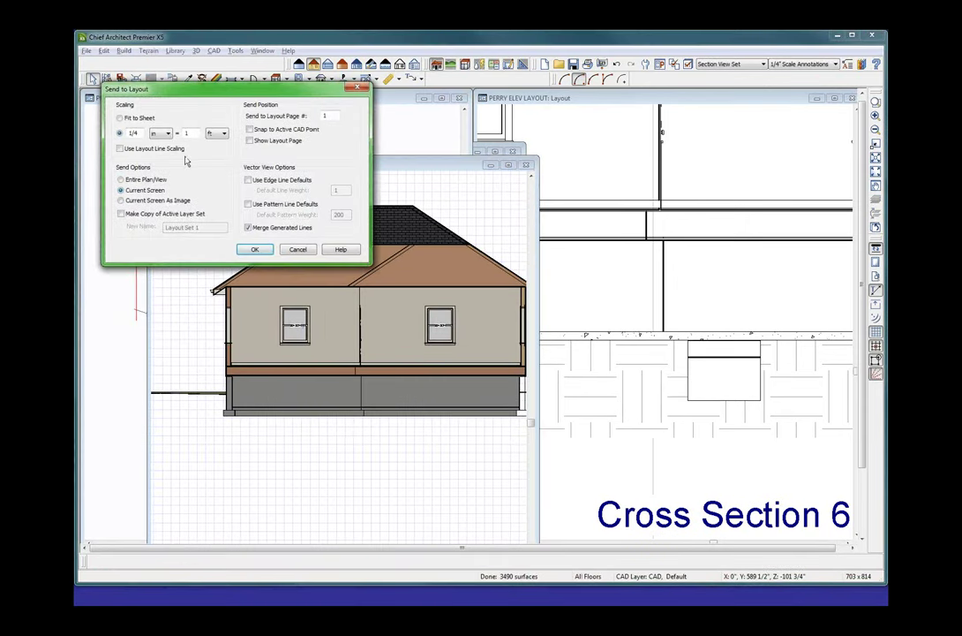
pyautogui.click(269, 251)
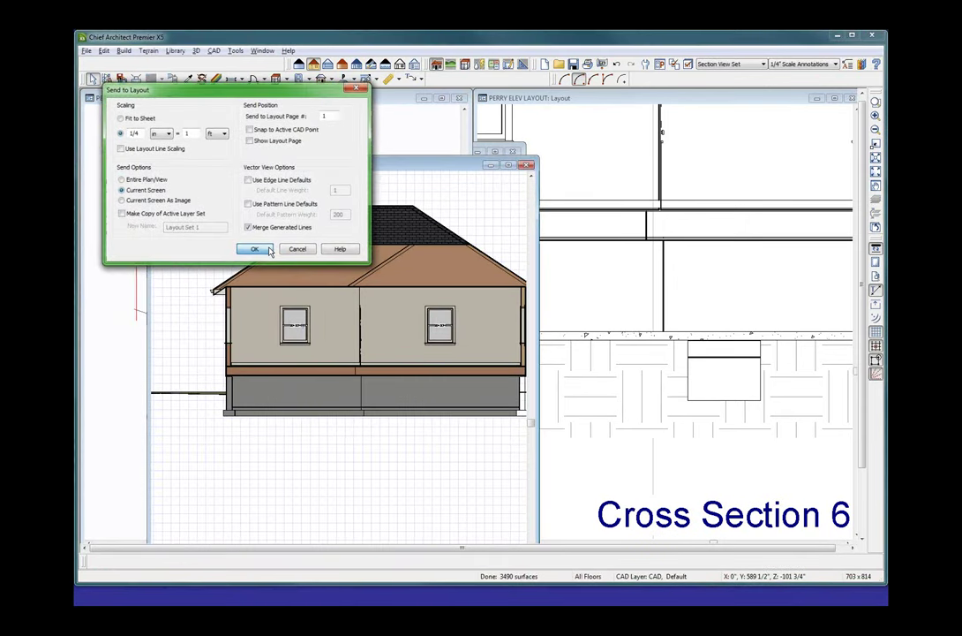
# Step: Maximize the layout, crop the new section's lower edge to just below the foundation, and move the view beneath Cross Section 6
pyautogui.doubleClick(612, 99)
pyautogui.scroll(-5, 567, 230)
pyautogui.scroll(-2, 338, 207)
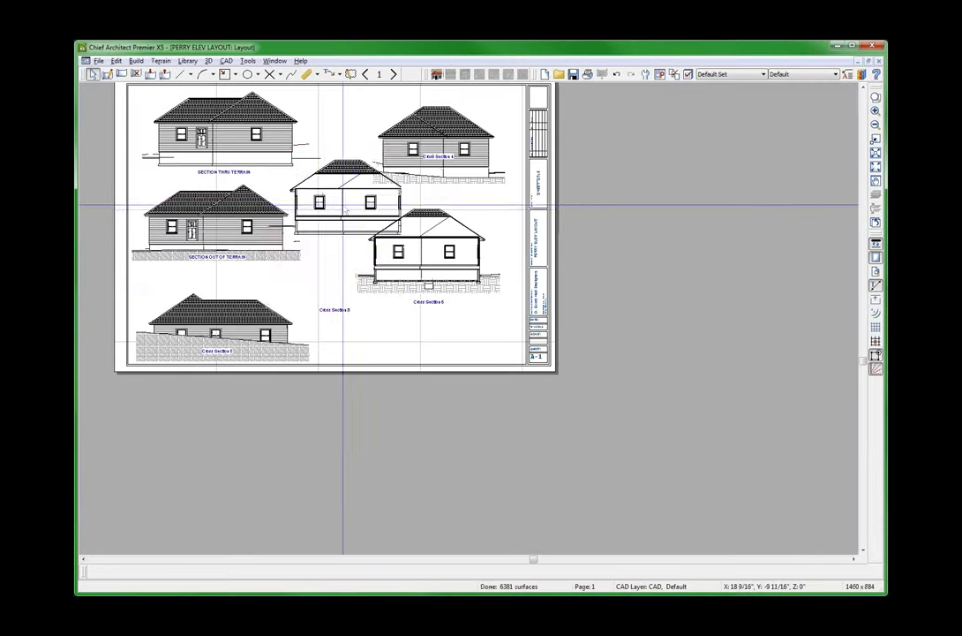
pyautogui.click(337, 207)
pyautogui.moveTo(335, 301); pyautogui.dragTo(340, 236)
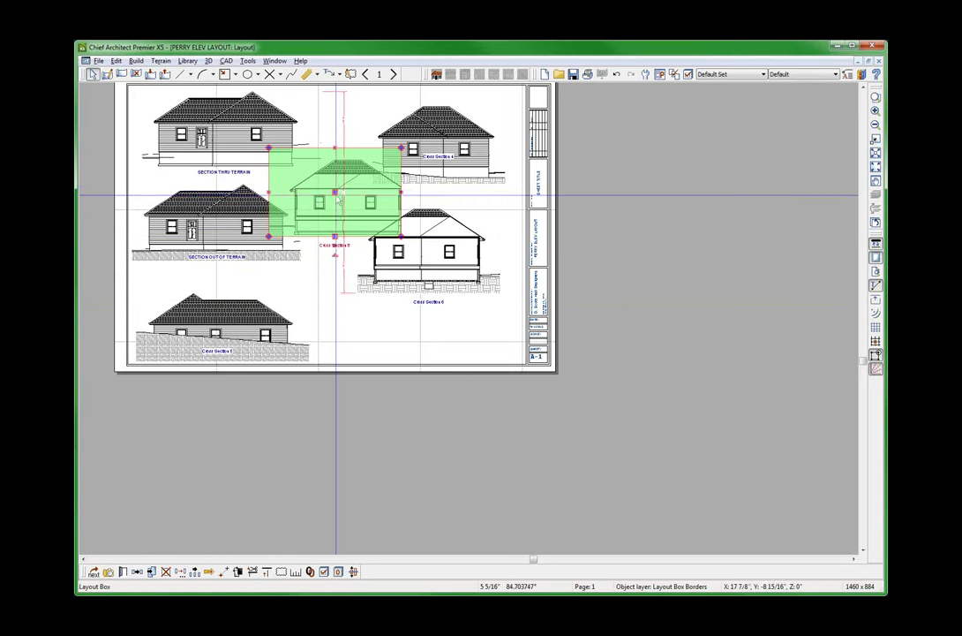
pyautogui.moveTo(334, 192); pyautogui.dragTo(421, 333)
# Step: Crop the upper edge of the Cross Section 8 layout box and shift the view up and toward the title block
pyautogui.scroll(2, 395, 380)
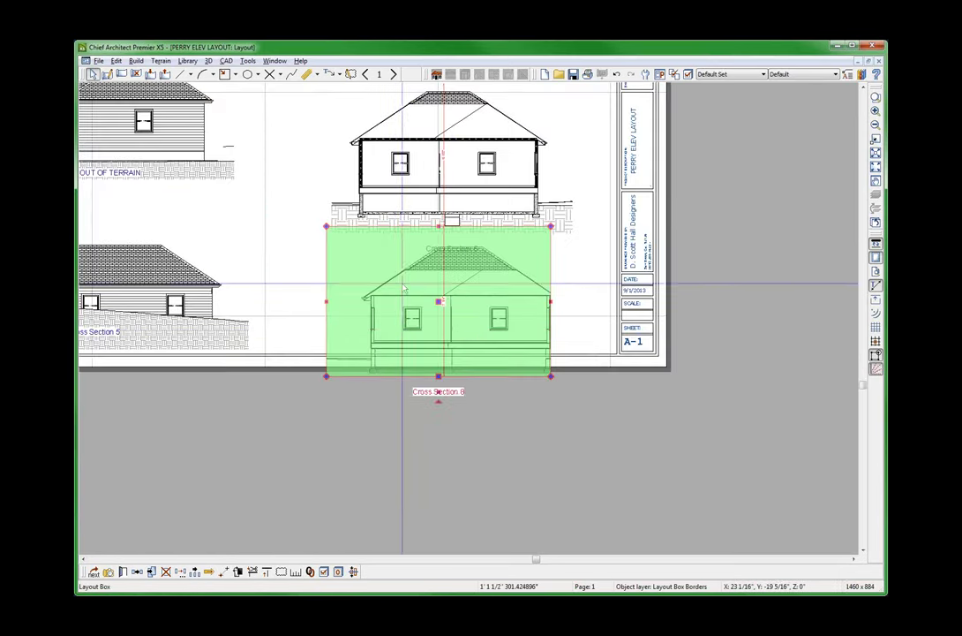
pyautogui.moveTo(439, 226); pyautogui.dragTo(438, 241)
pyautogui.moveTo(436, 307); pyautogui.dragTo(479, 287)
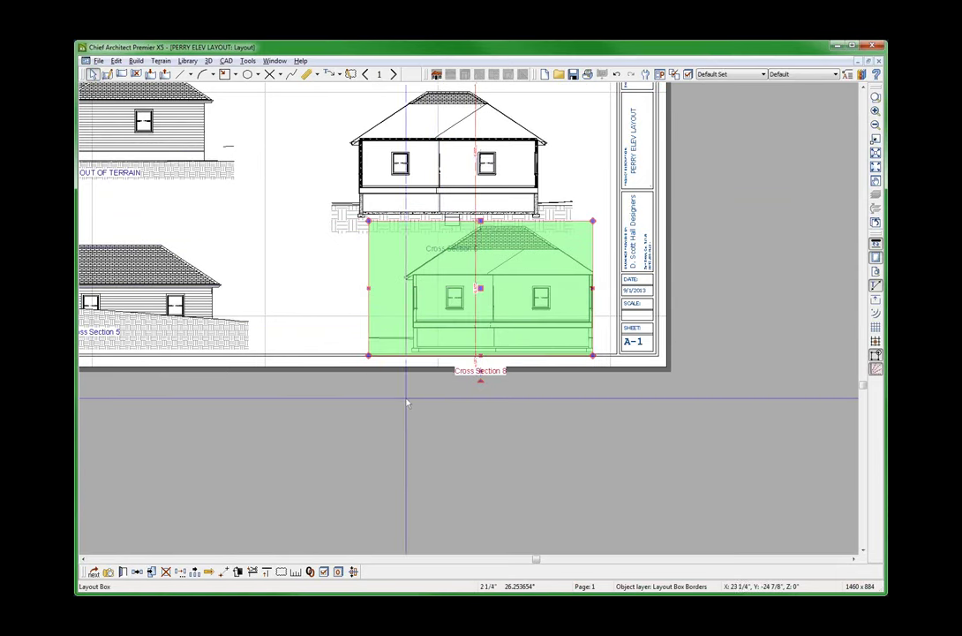
pyautogui.click(522, 381)
pyautogui.scroll(3, 522, 380)
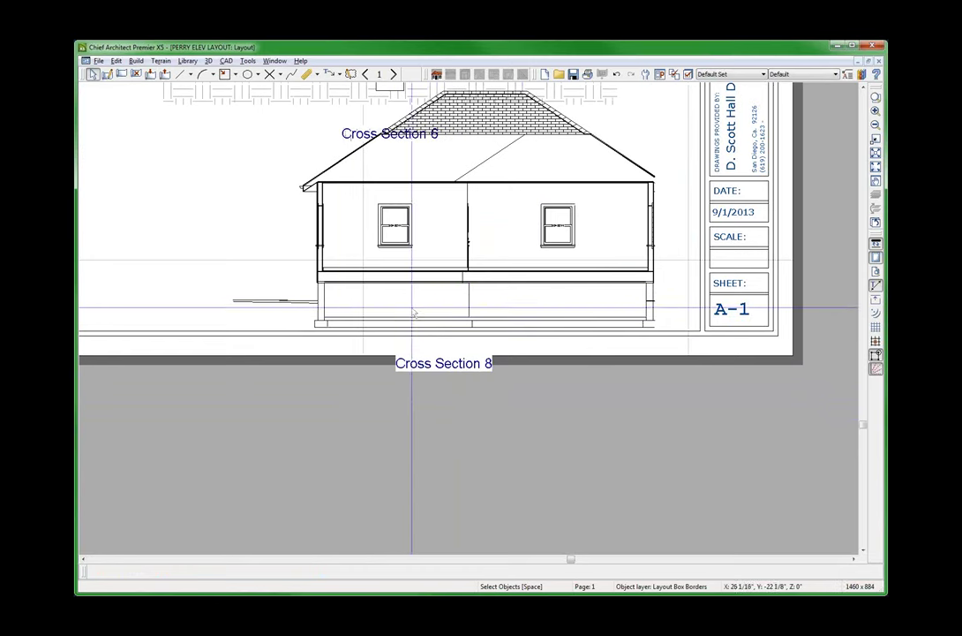
# Step: Extend the right edge of the Cross Section 8 layout box to about 11 13/16" wide so the whole eave fits
pyautogui.click(615, 276)
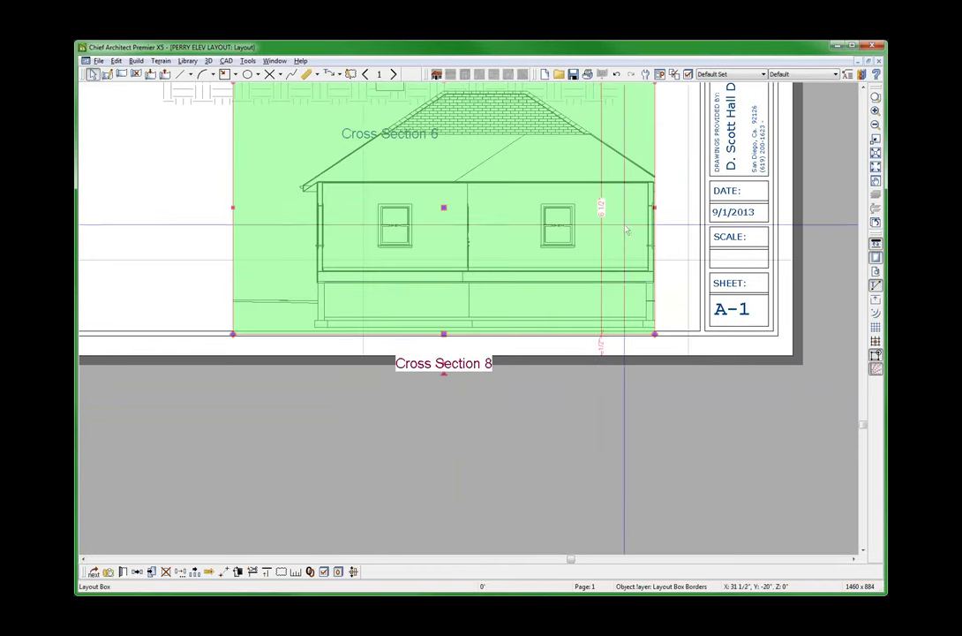
pyautogui.moveTo(655, 207); pyautogui.dragTo(696, 204)
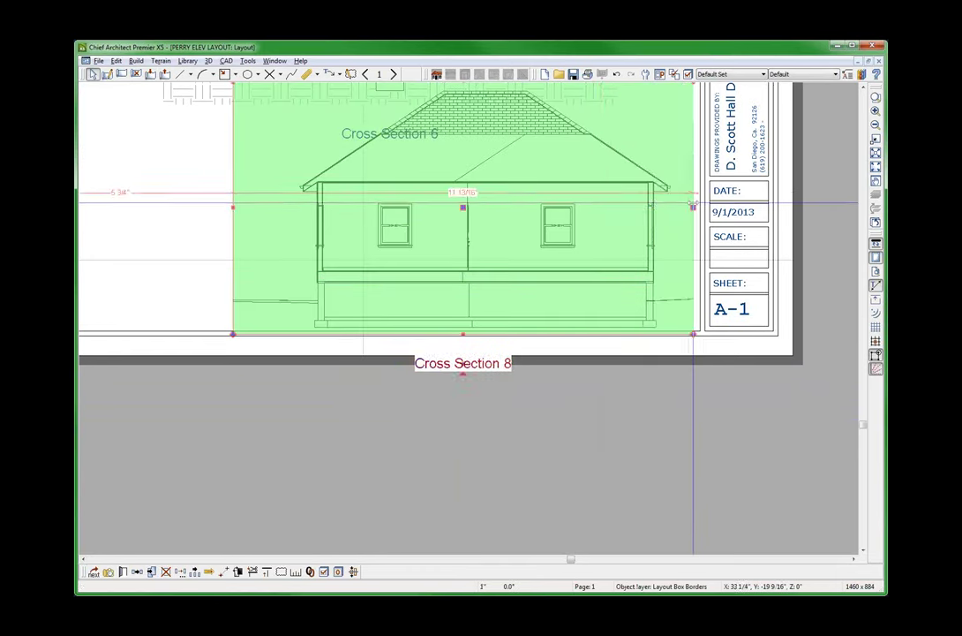
pyautogui.scroll(-2, 687, 207)
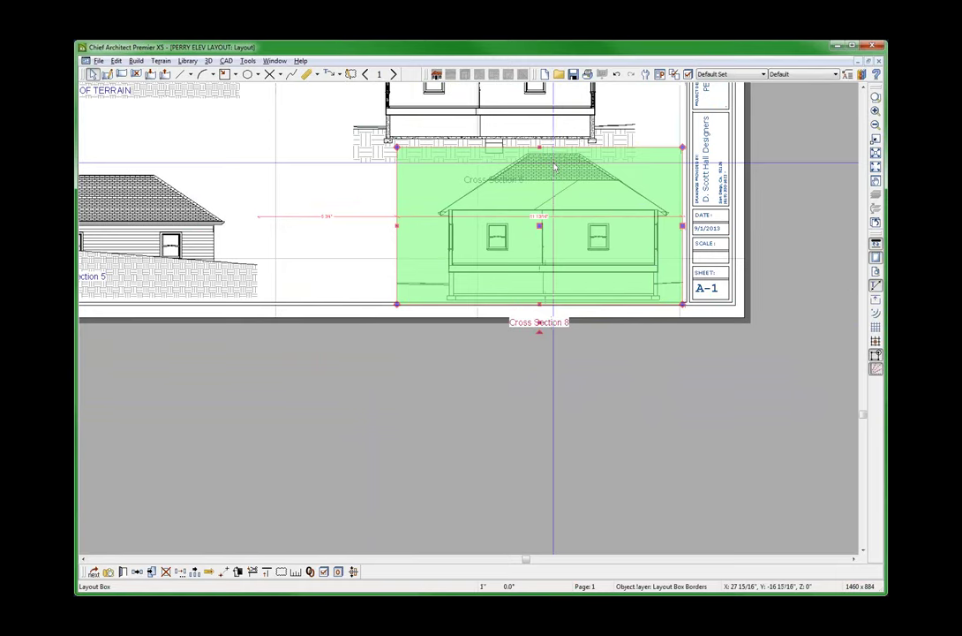
pyautogui.click(507, 401)
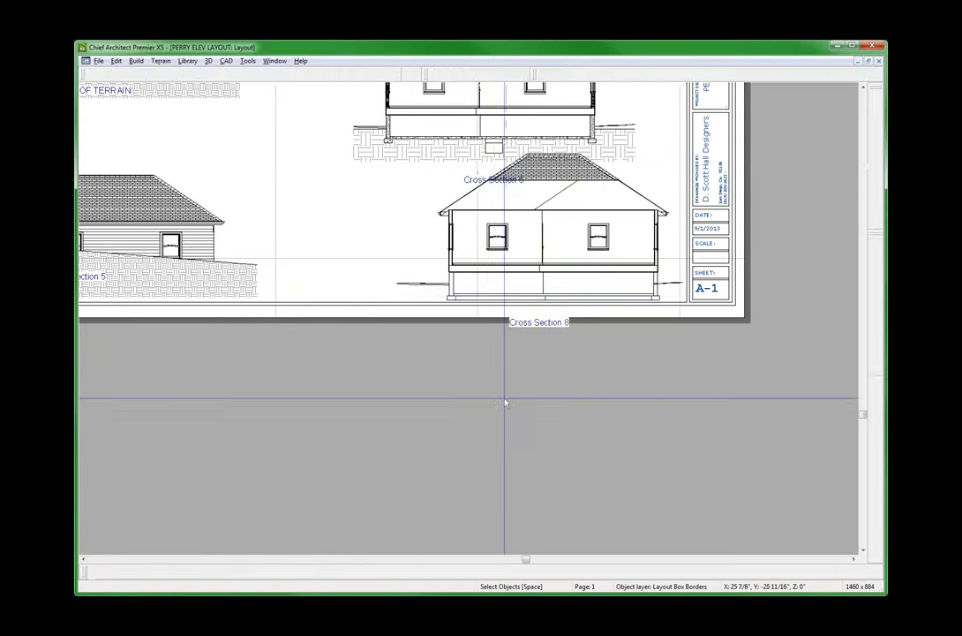
pyautogui.click(492, 301)
pyautogui.press('Escape')
pyautogui.scroll(2, 487, 300)
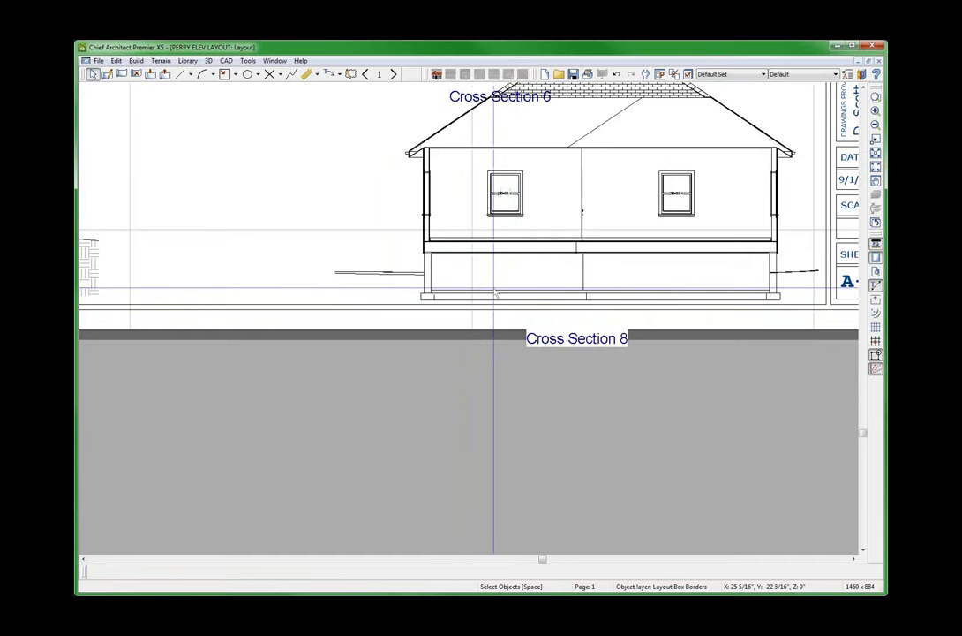
# Step: Tile the open views, open Cross Section 9 from the floor plan and close it again
pyautogui.hotkey('shift', 'F7')
pyautogui.click(602, 211)
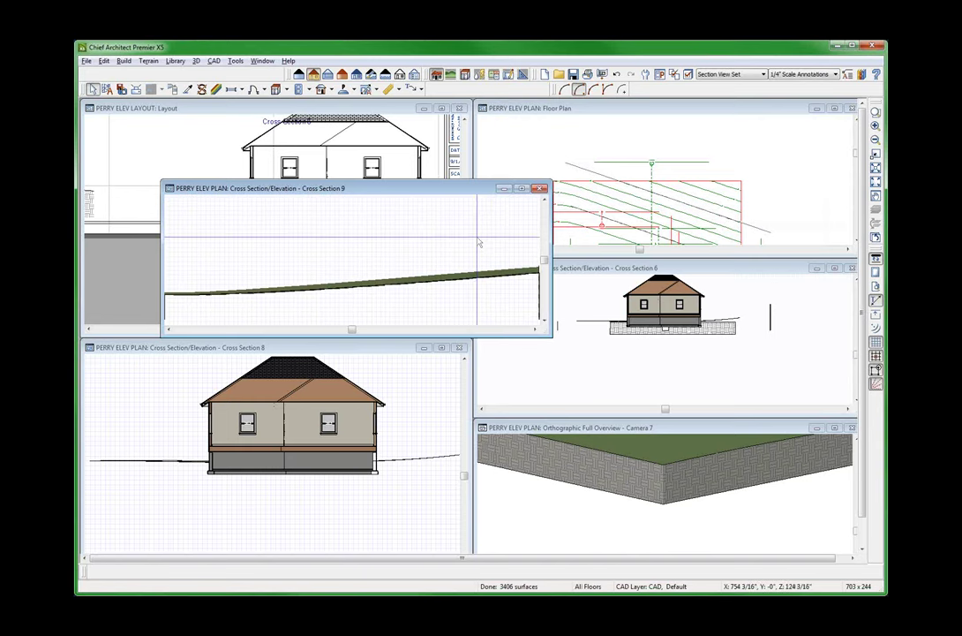
pyautogui.hotkey('ctrl', 'F4')
# Step: Raise both upper outer corners of the earth polyline in Cross Section 6 so the ground slopes up away from the foundation
pyautogui.scroll(-2, 571, 160)
pyautogui.click(380, 144)
pyautogui.scroll(2, 379, 144)
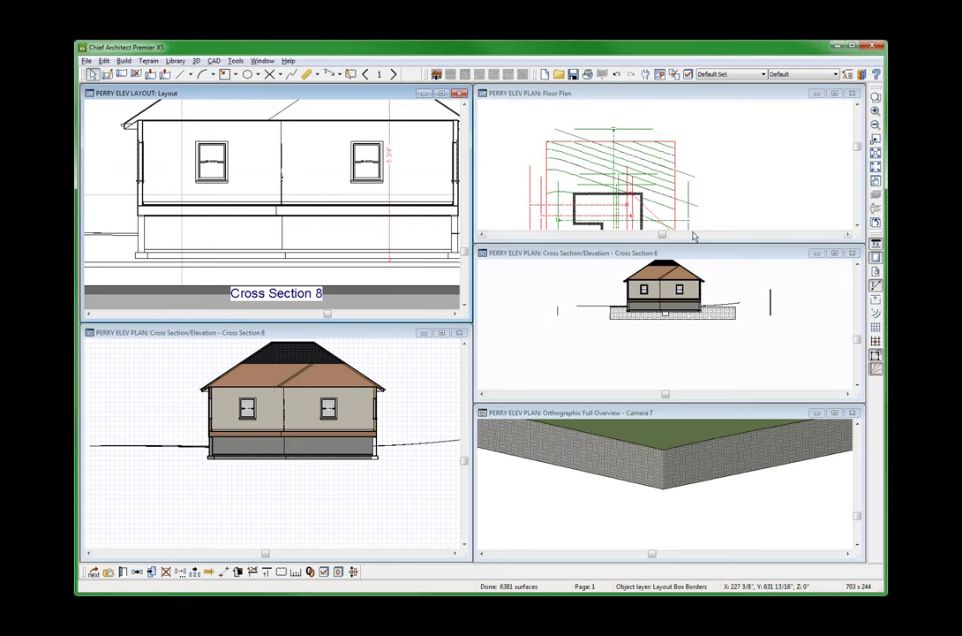
pyautogui.click(613, 322)
pyautogui.scroll(3, 643, 354)
pyautogui.scroll(-3, 664, 269)
pyautogui.scroll(4, 671, 212)
pyautogui.scroll(-1, 658, 240)
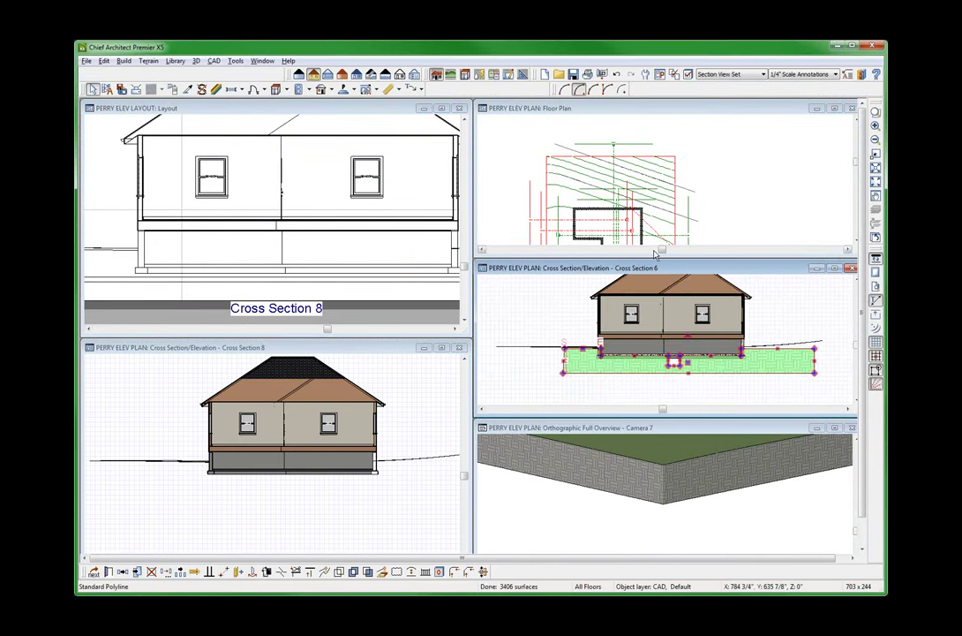
pyautogui.moveTo(815, 346); pyautogui.dragTo(809, 318)
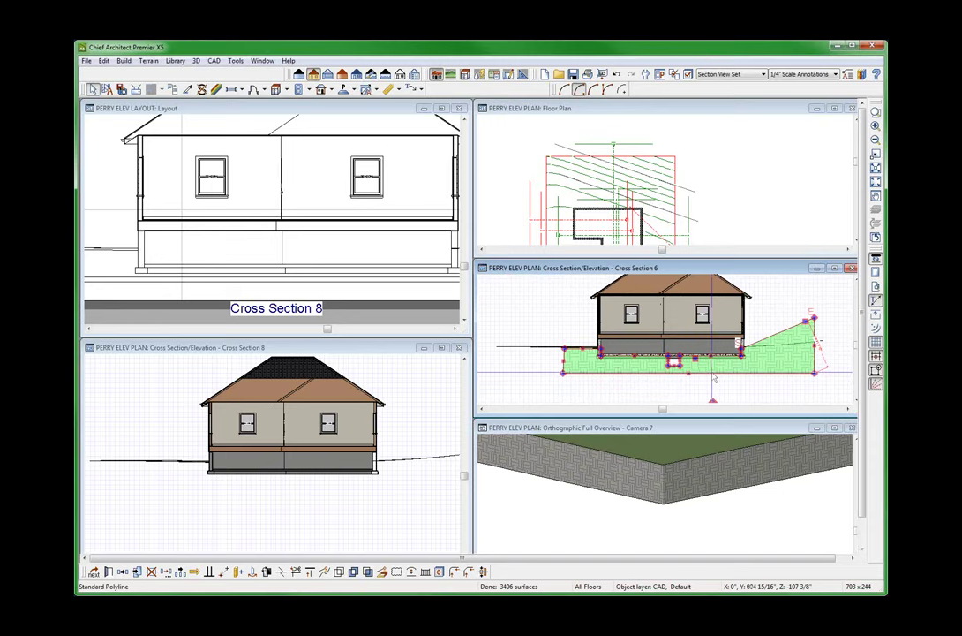
pyautogui.moveTo(564, 347); pyautogui.dragTo(564, 301)
# Step: Examine the reshaped ground of Cross Section 6 on the layout and compare it with the other placed sections
pyautogui.click(335, 209)
pyautogui.scroll(-3, 325, 246)
pyautogui.scroll(-1, 300, 290)
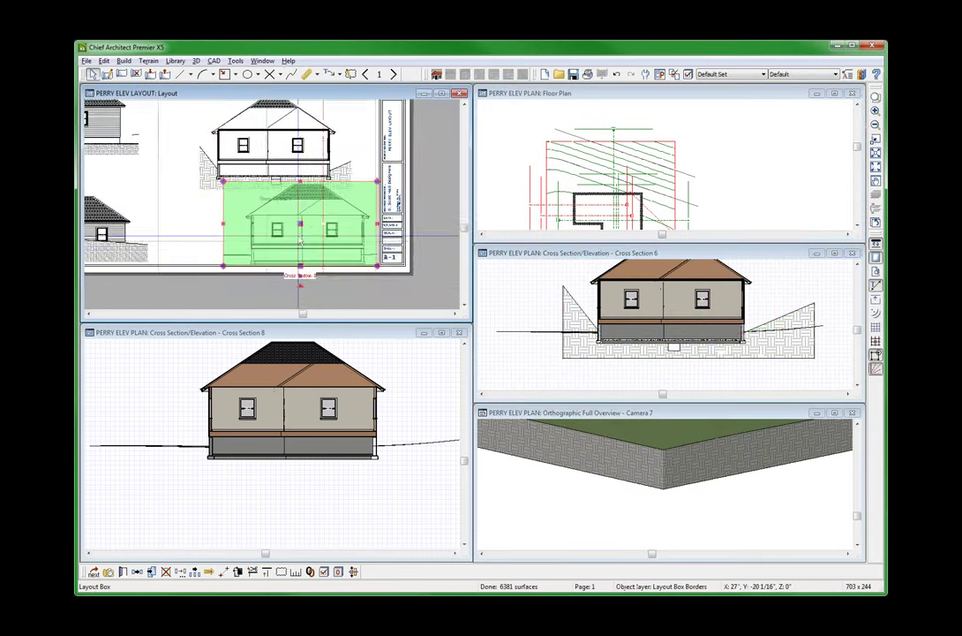
pyautogui.press('Escape')
pyautogui.scroll(3, 260, 184)
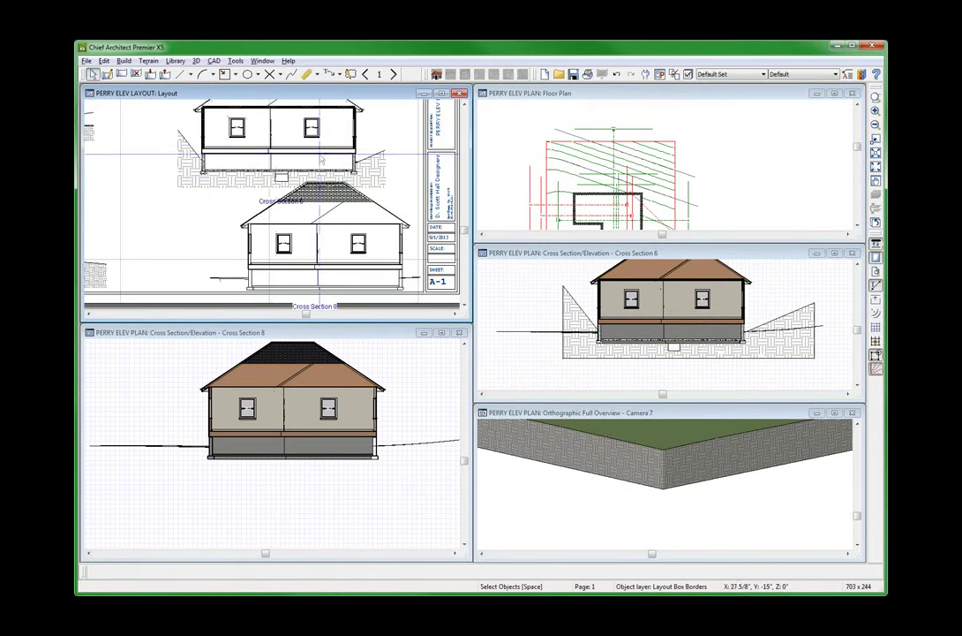
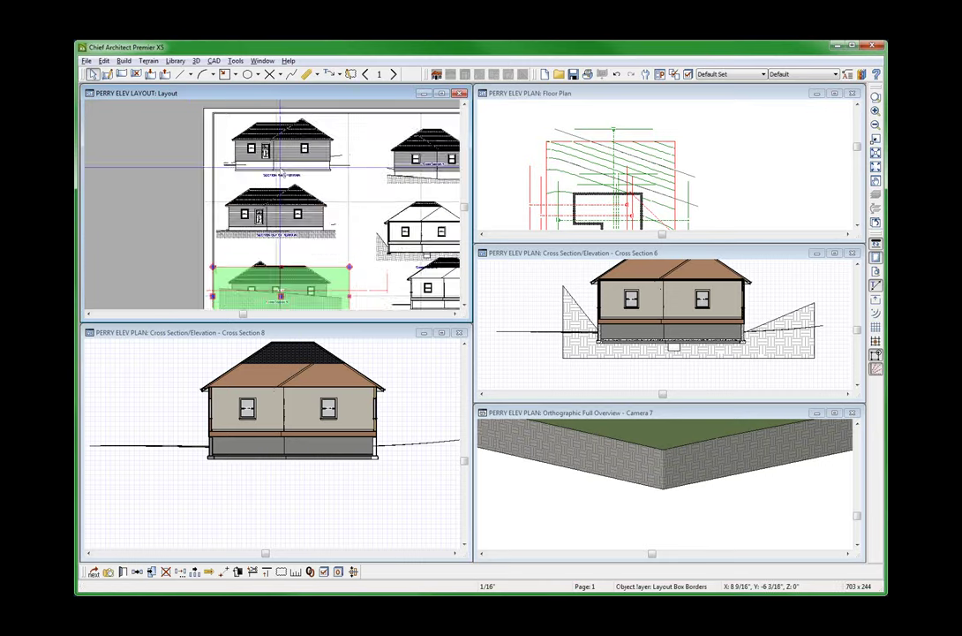
pyautogui.scroll(-3, 265, 256)
pyautogui.scroll(4, 306, 279)
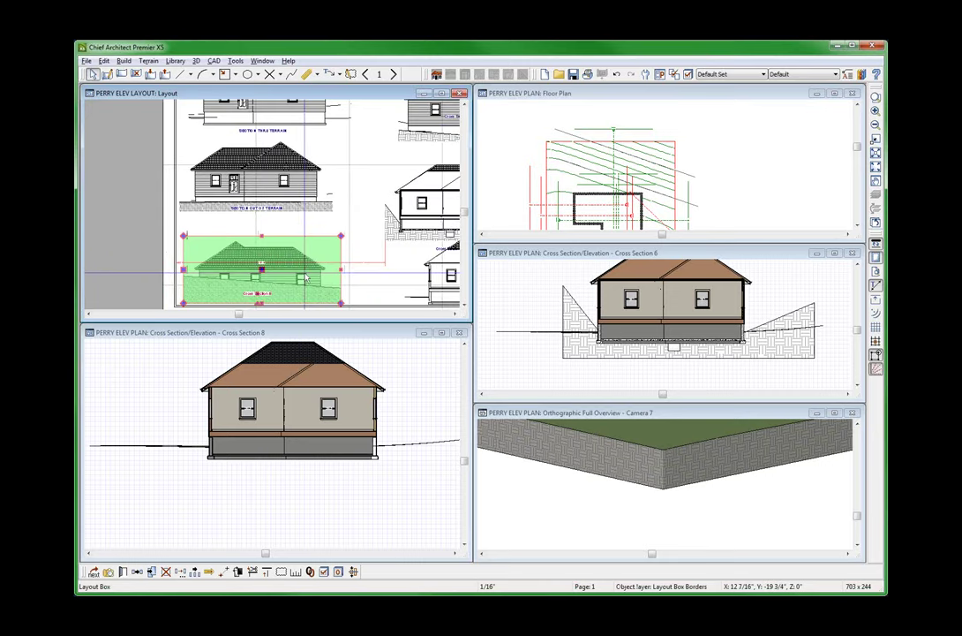
# Step: Lower the left outer corner of the earth polyline in Cross Section 6 to the terrain line
pyautogui.click(793, 181)
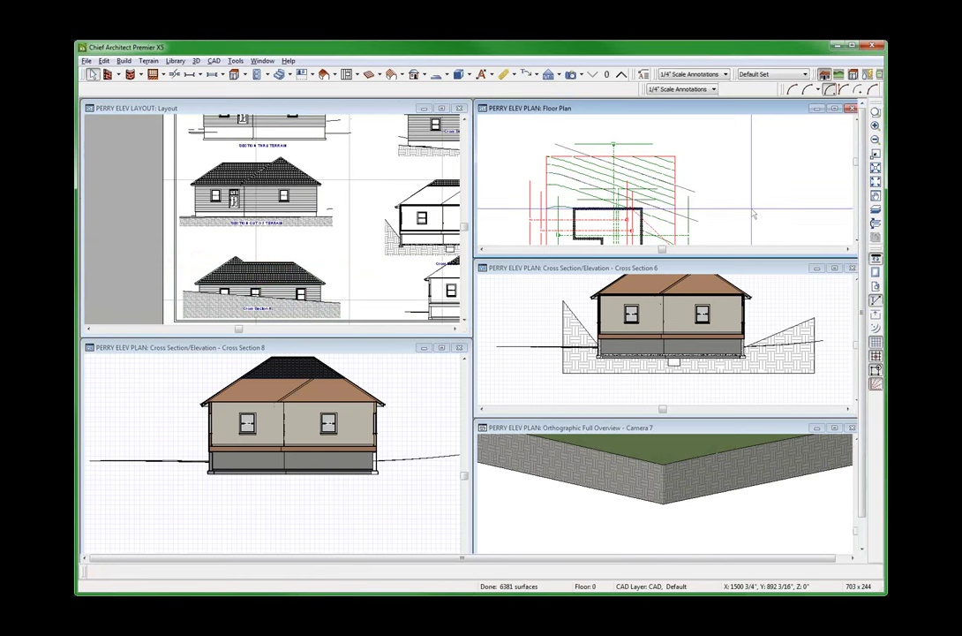
pyautogui.click(795, 349)
pyautogui.scroll(-2, 819, 358)
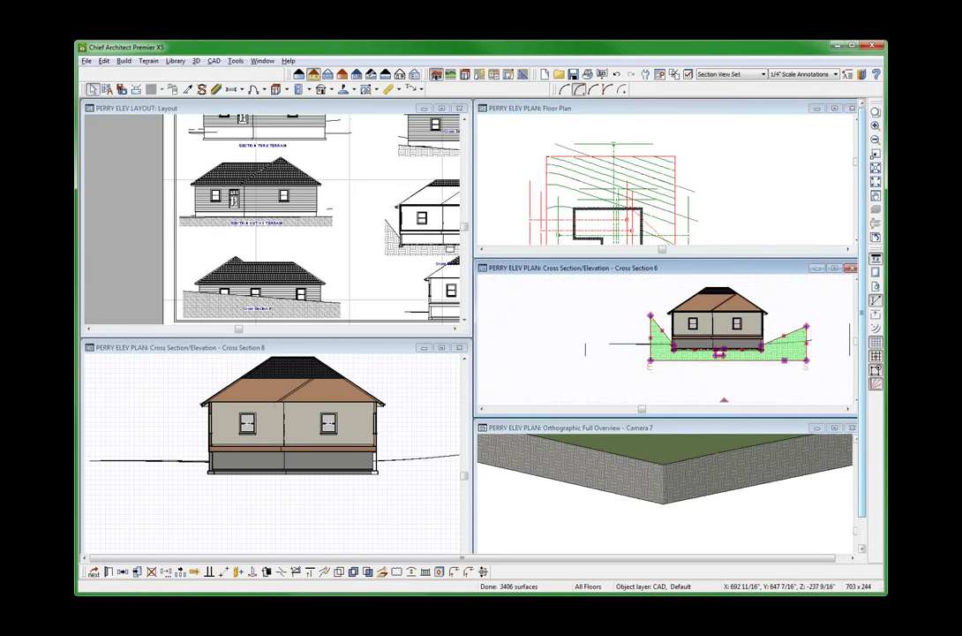
pyautogui.click(803, 354)
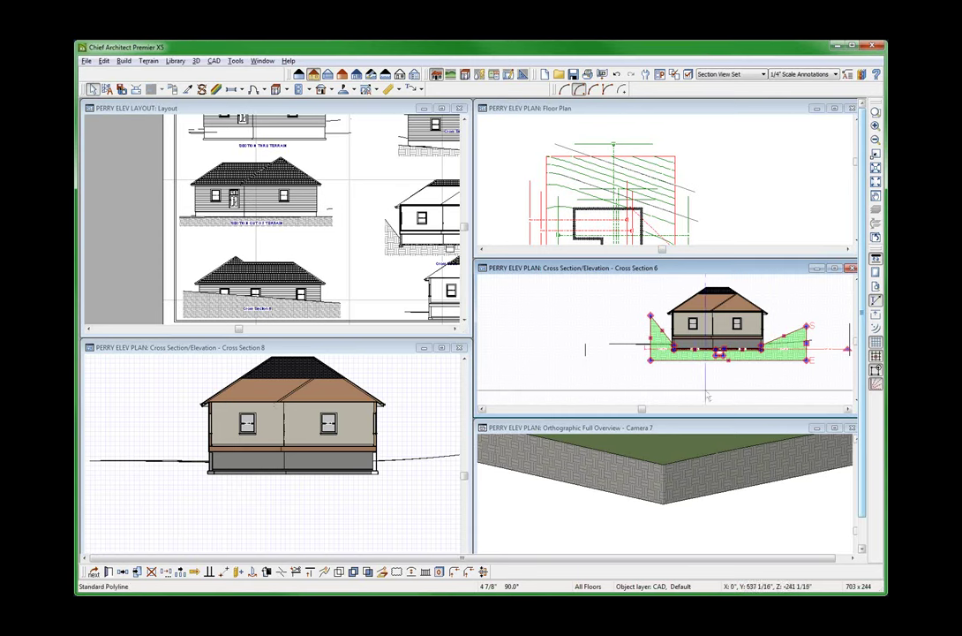
pyautogui.click(722, 362)
pyautogui.scroll(3, 722, 362)
pyautogui.click(750, 368)
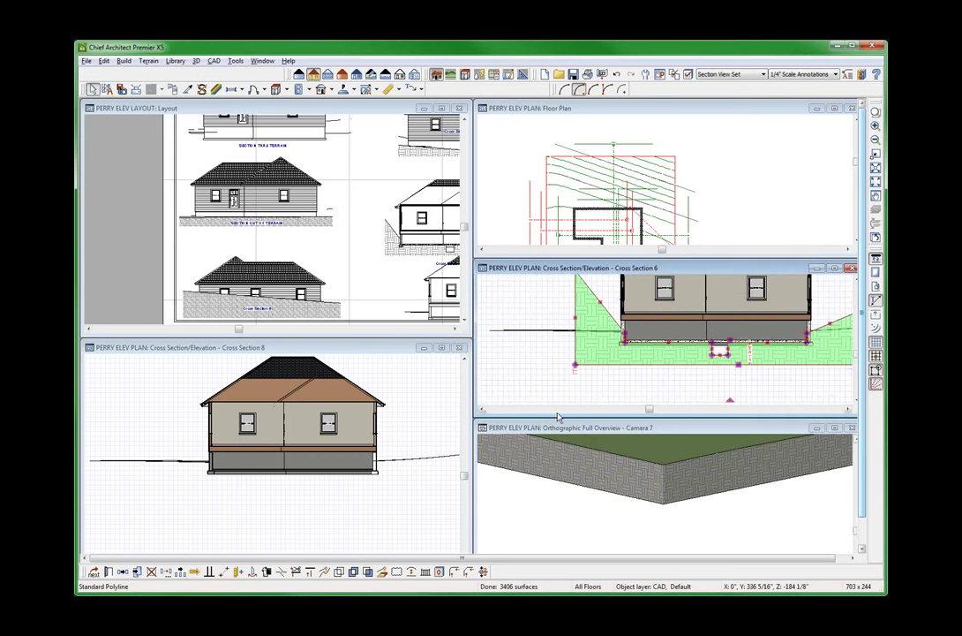
pyautogui.scroll(-2, 559, 414)
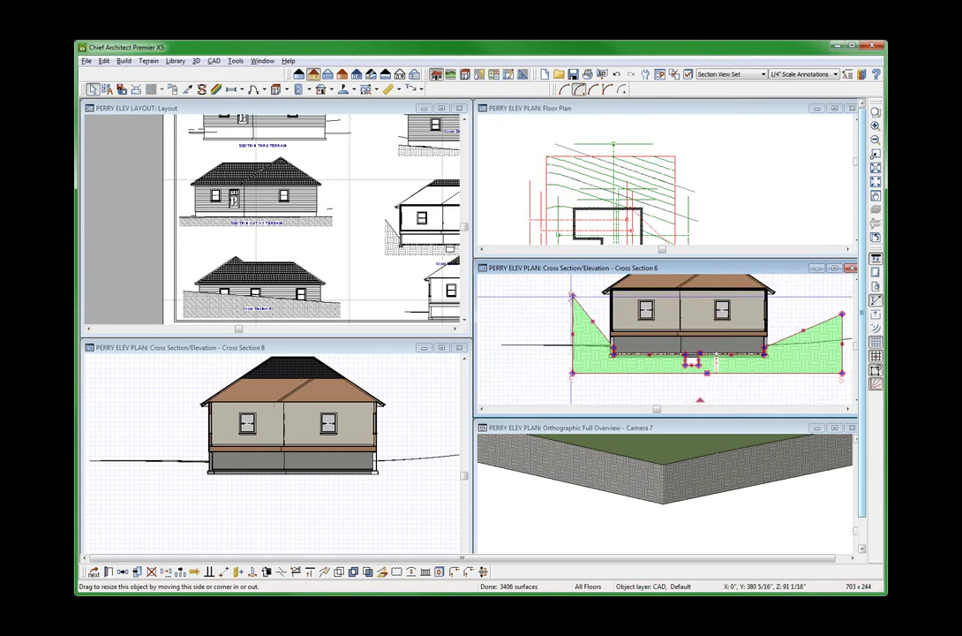
pyautogui.moveTo(574, 295); pyautogui.dragTo(579, 345)
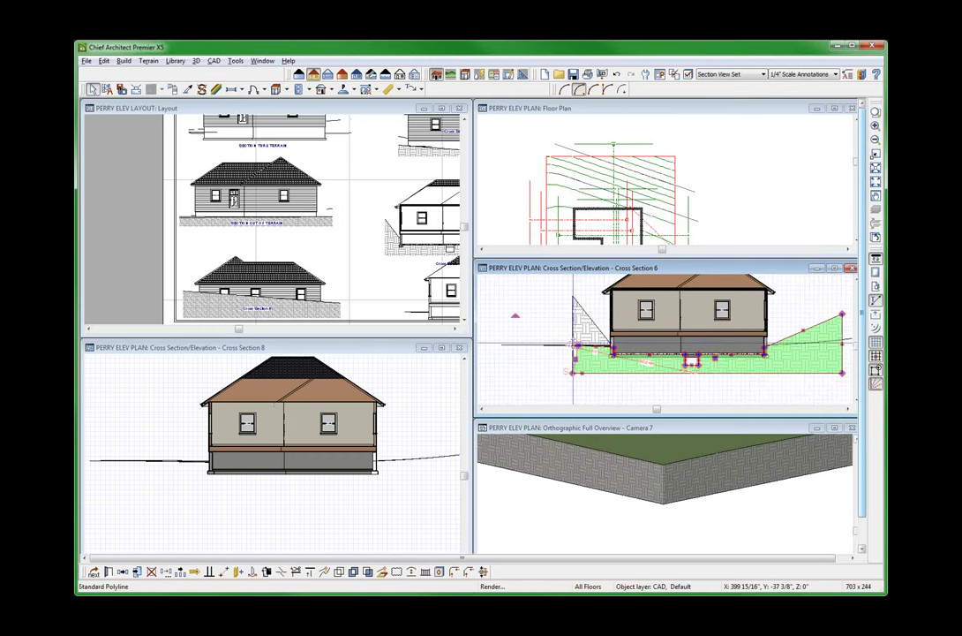
pyautogui.click(532, 393)
pyautogui.scroll(-2, 554, 388)
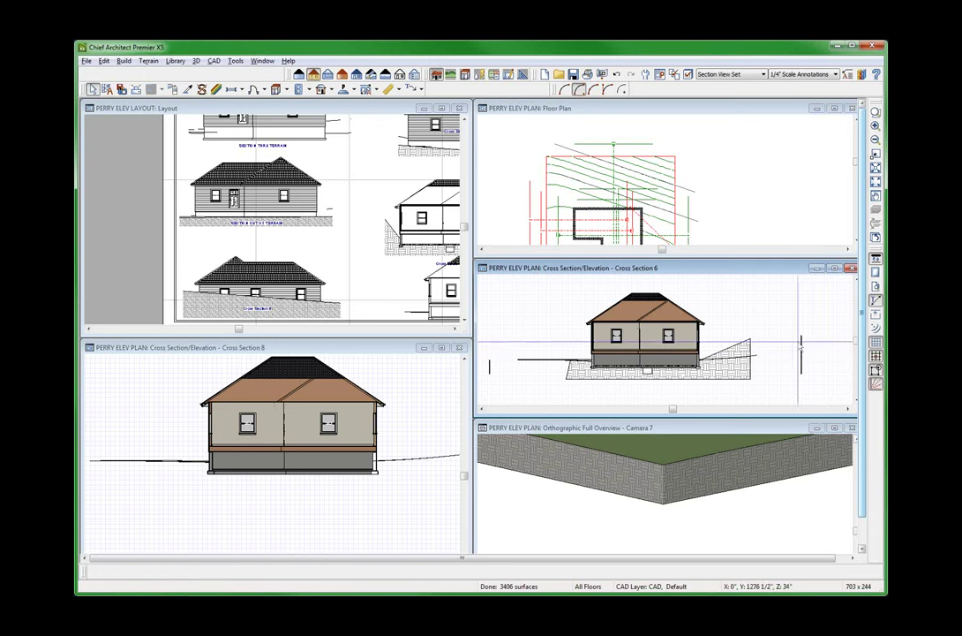
# Step: Label the roof pitch triangle beside the Cross Section 6 roof with 12 above its upper side and 5 beside its vertical side
pyautogui.scroll(3, 706, 289)
pyautogui.scroll(2, 705, 289)
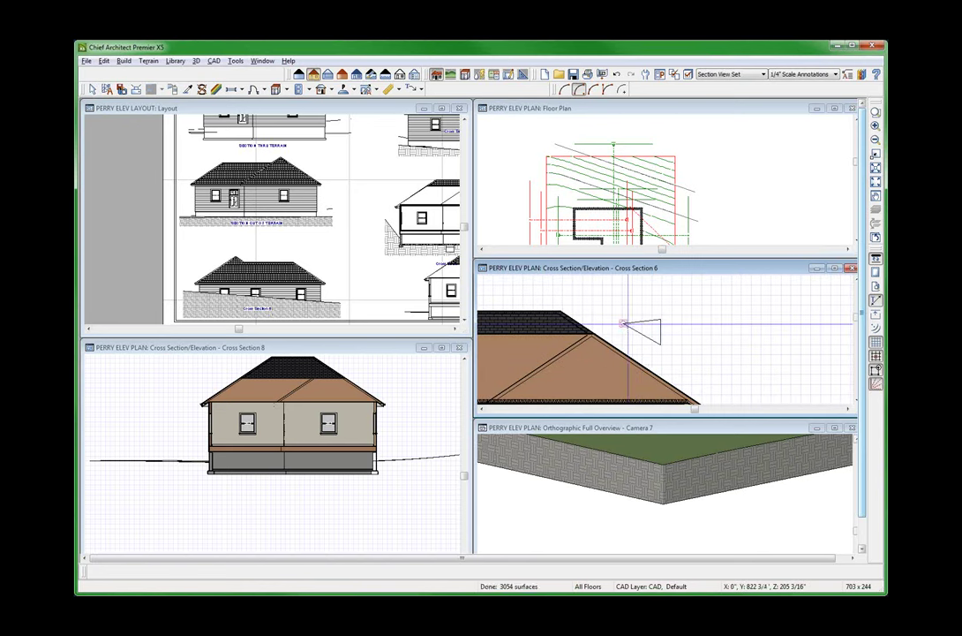
pyautogui.scroll(1, 633, 292)
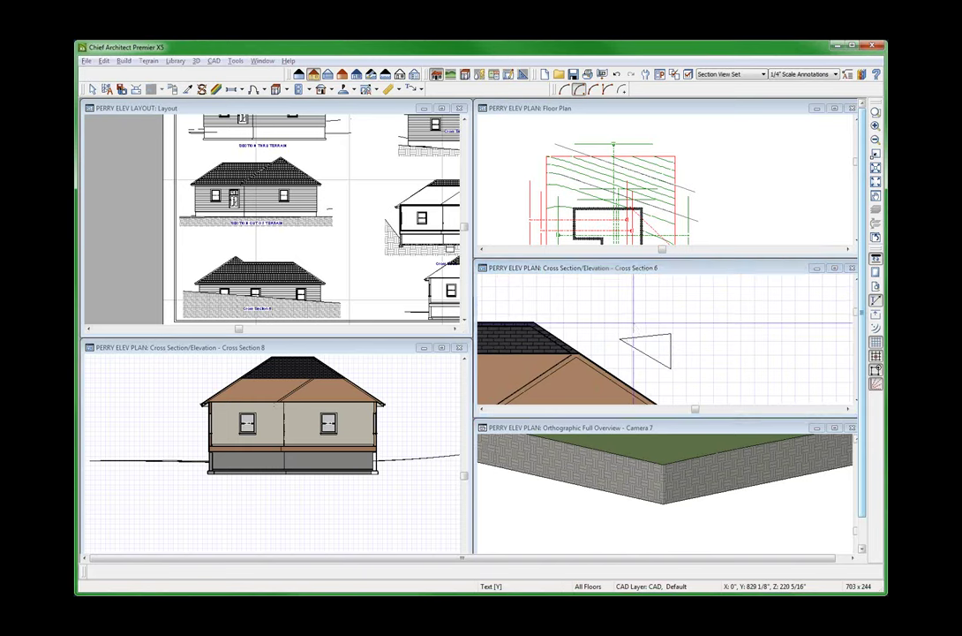
pyautogui.click(634, 328)
pyautogui.write('12')
pyautogui.click(645, 557)
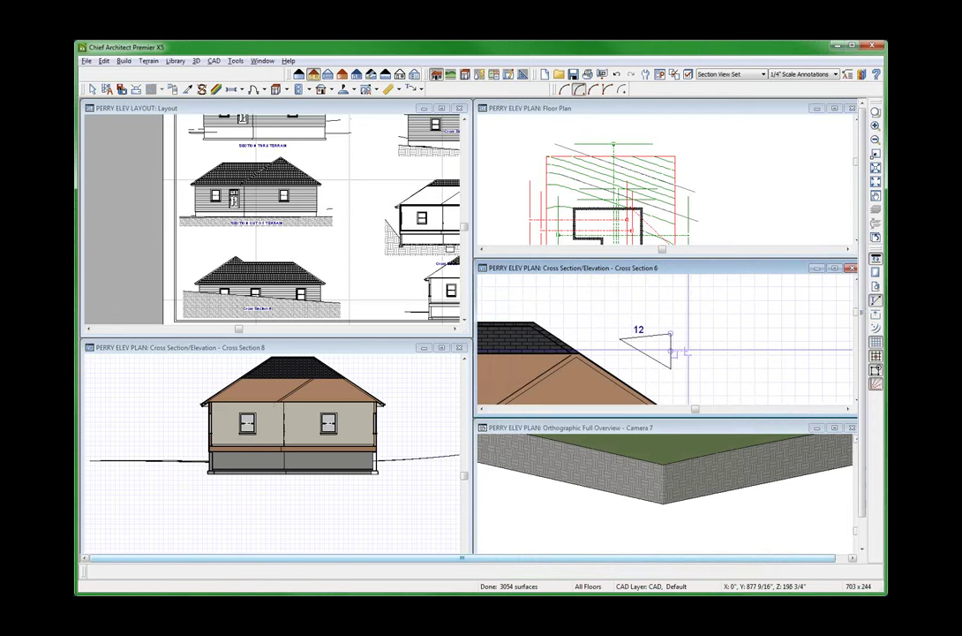
pyautogui.click(686, 354)
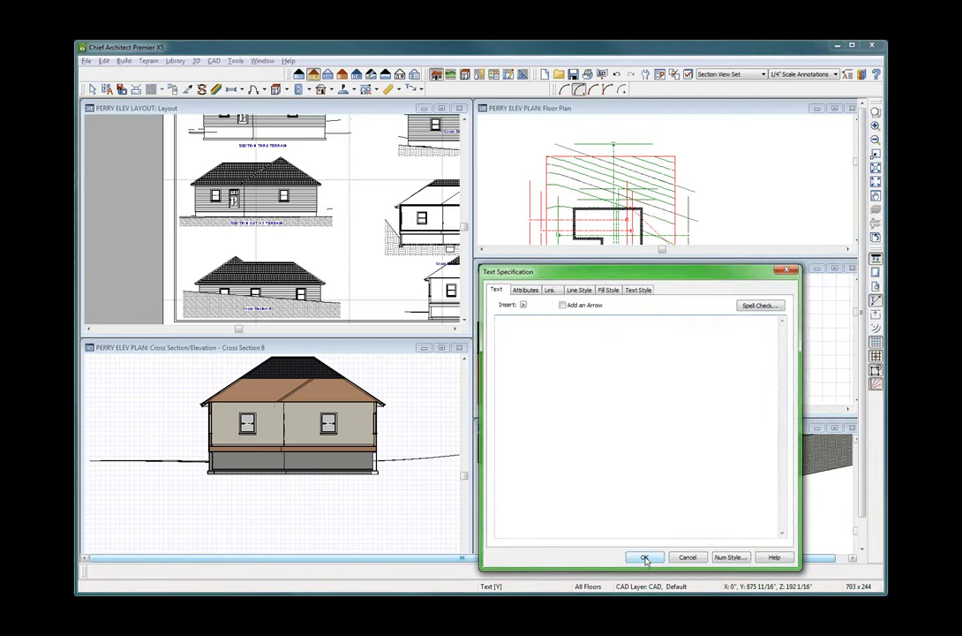
pyautogui.write('5')
pyautogui.click(644, 559)
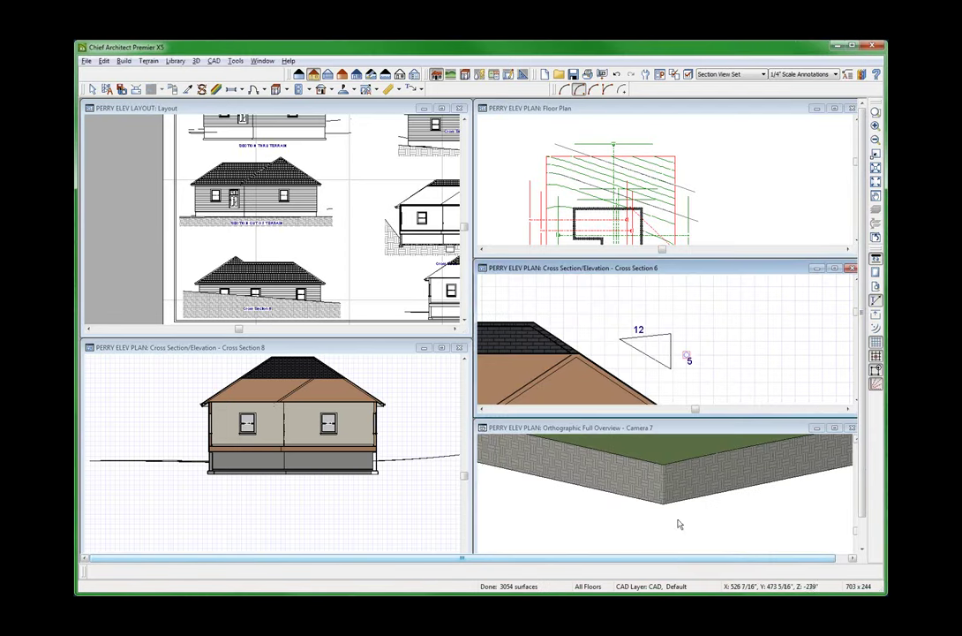
# Step: Maximize Cross Section 6 and create a text macro named "-ROOF PITCH 1" with the value 5
pyautogui.click(835, 268)
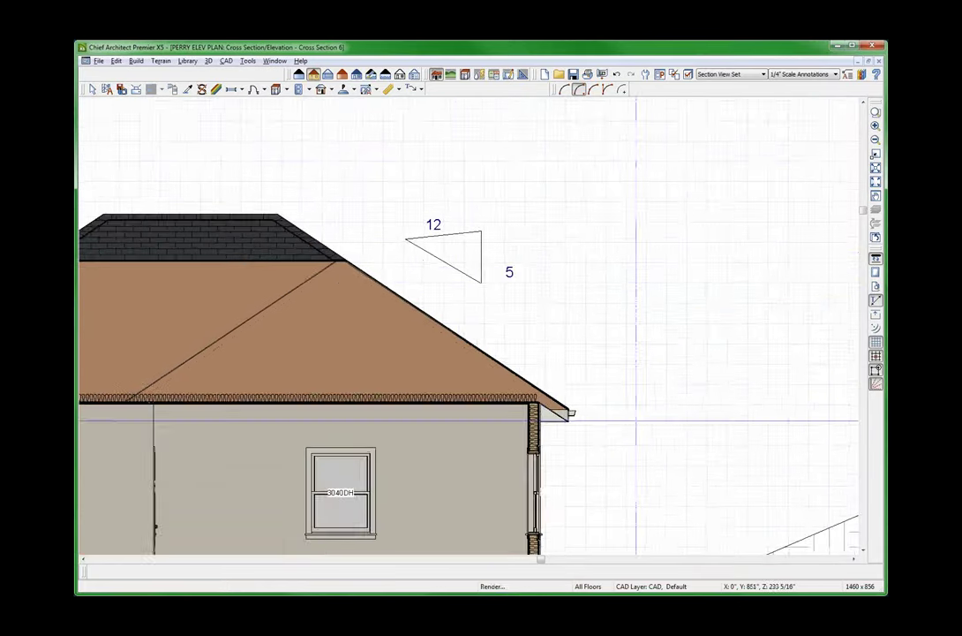
pyautogui.scroll(1, 568, 243)
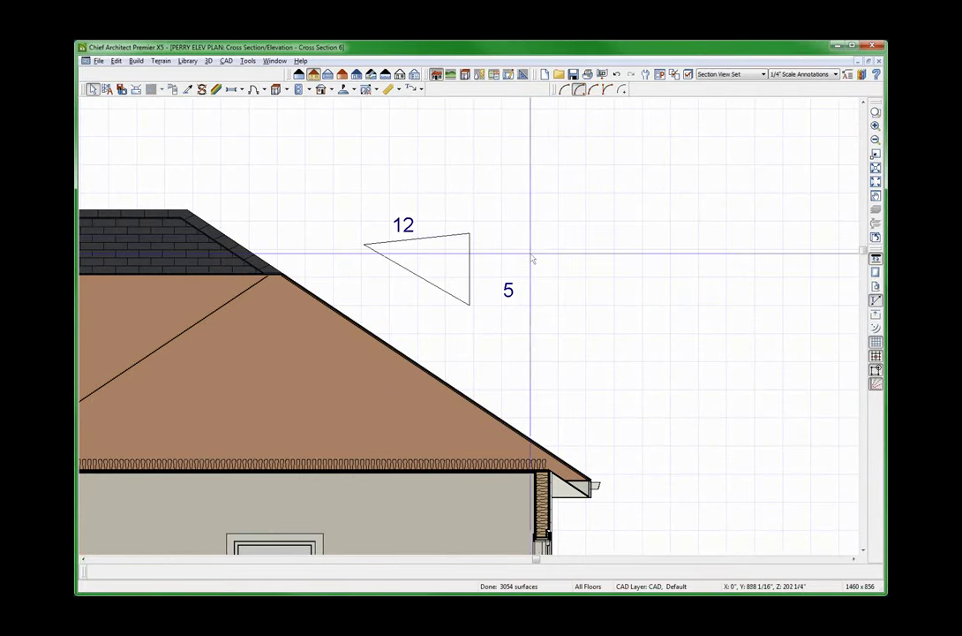
pyautogui.press('m')
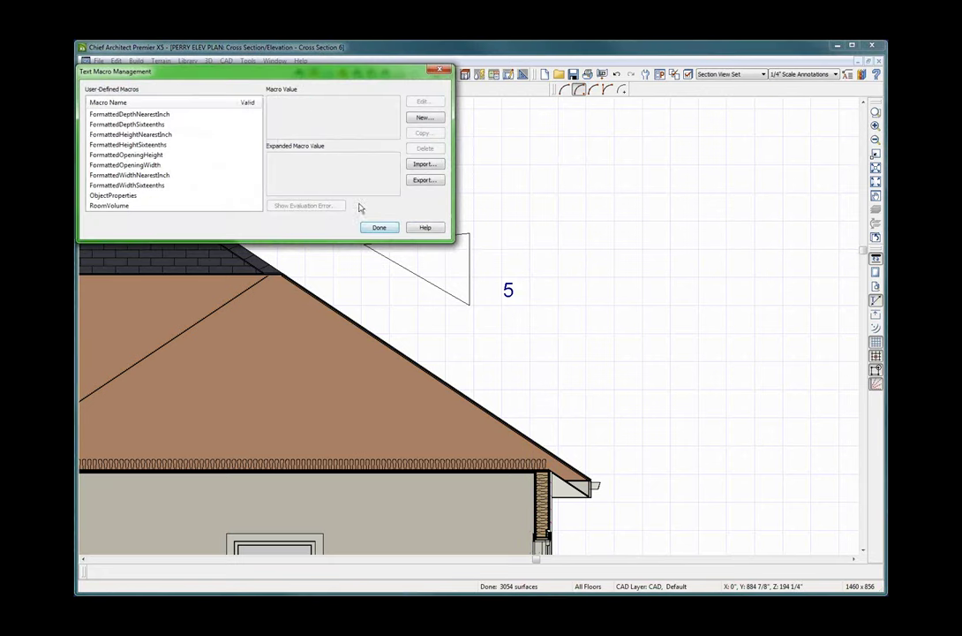
pyautogui.click(425, 117)
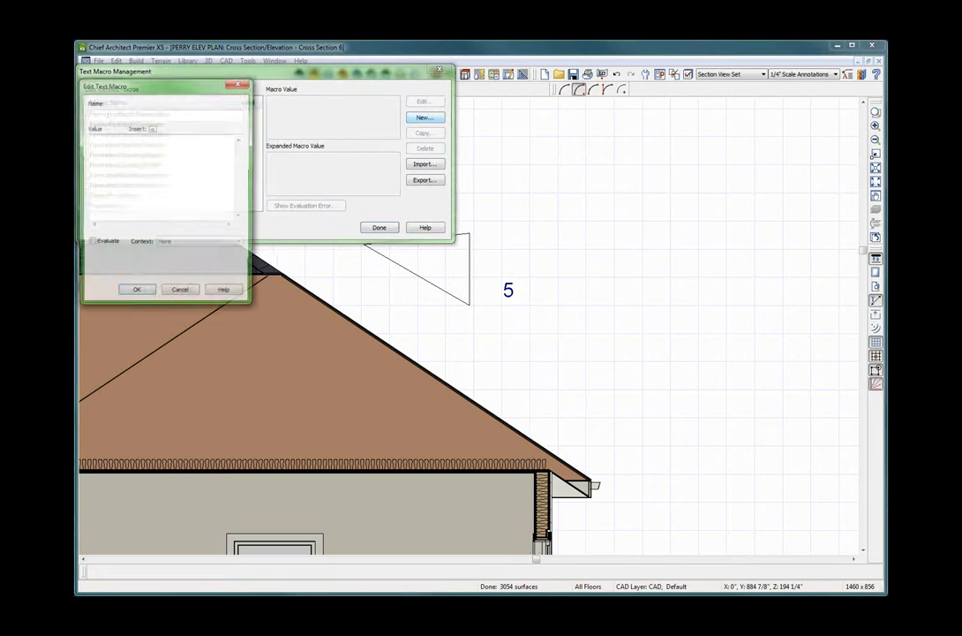
pyautogui.click(106, 113)
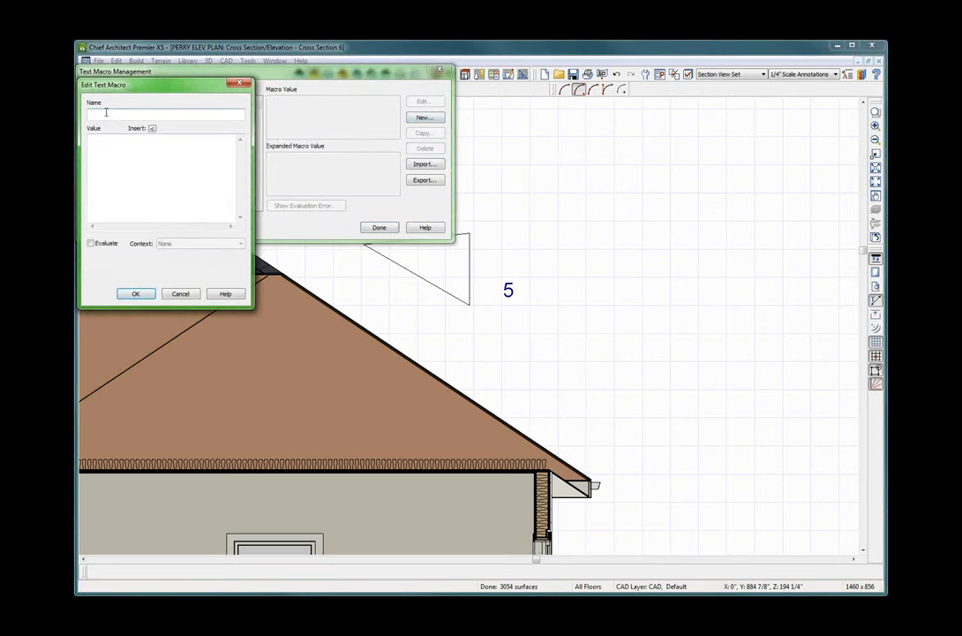
pyautogui.write('-ROOF PITCH 1')
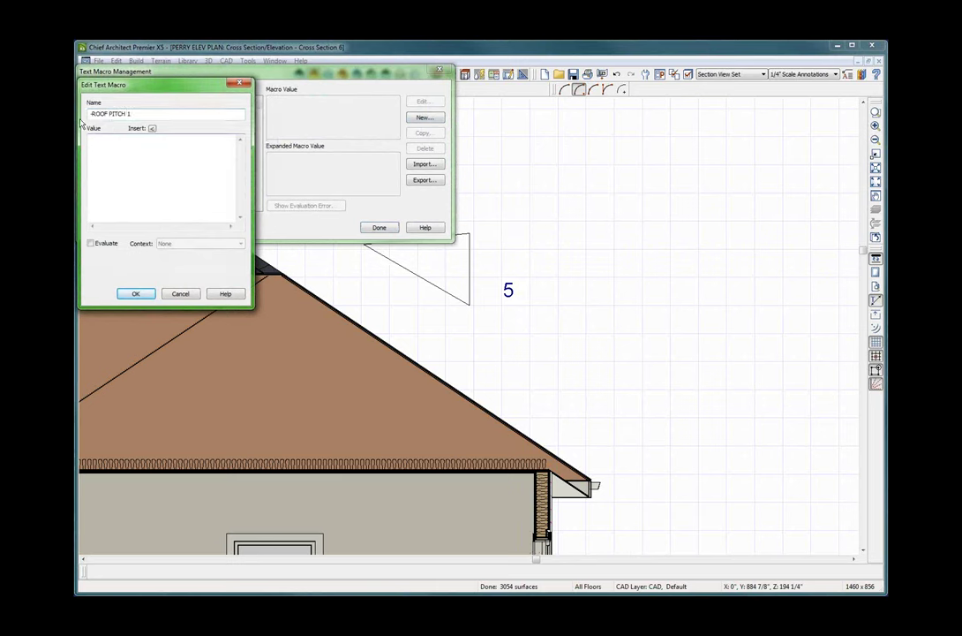
pyautogui.press('Tab')
pyautogui.write('5')
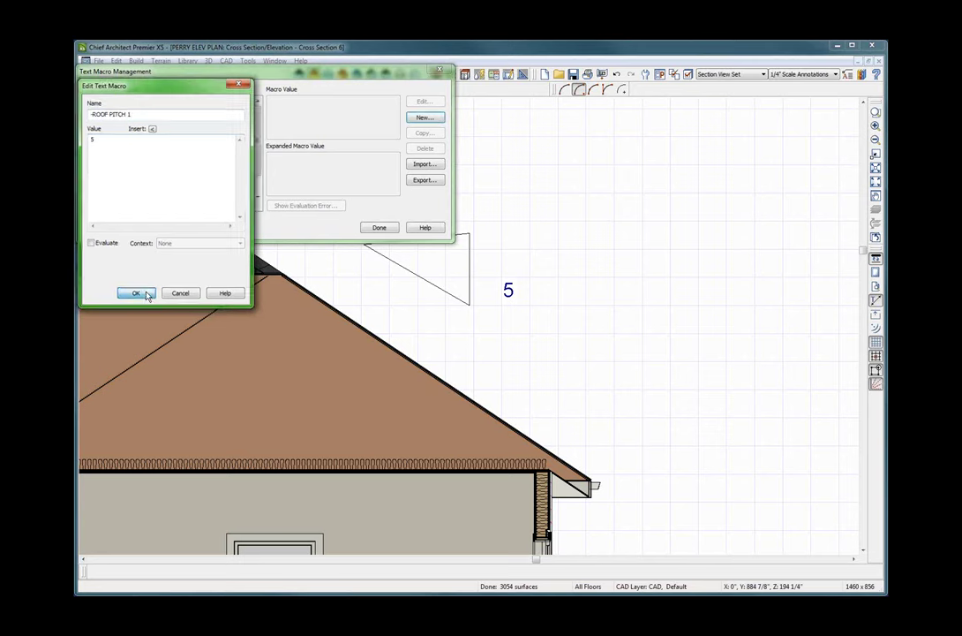
pyautogui.click(137, 293)
pyautogui.click(377, 227)
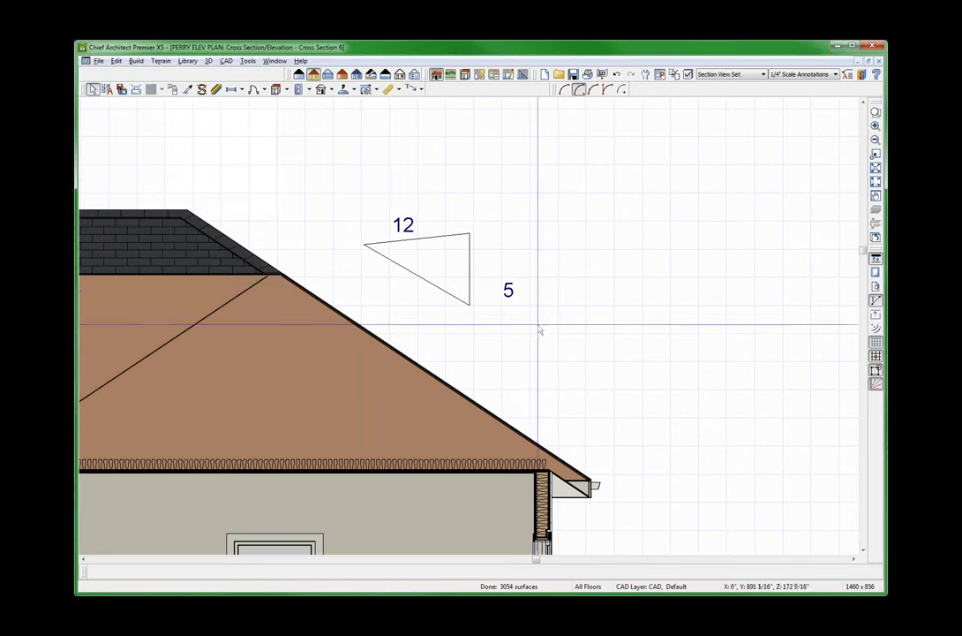
# Step: Replace the 5 label's text with the user-defined macro "-ROOF PITCH 1" and move the label close to the triangle's vertical side
pyautogui.doubleClick(510, 290)
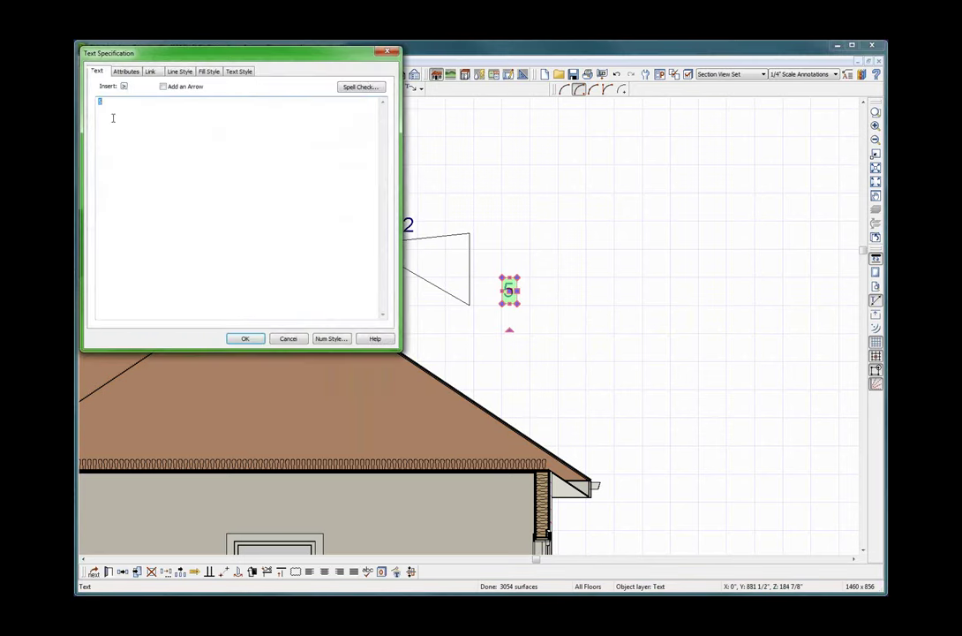
pyautogui.click(123, 86)
pyautogui.moveTo(151, 96)
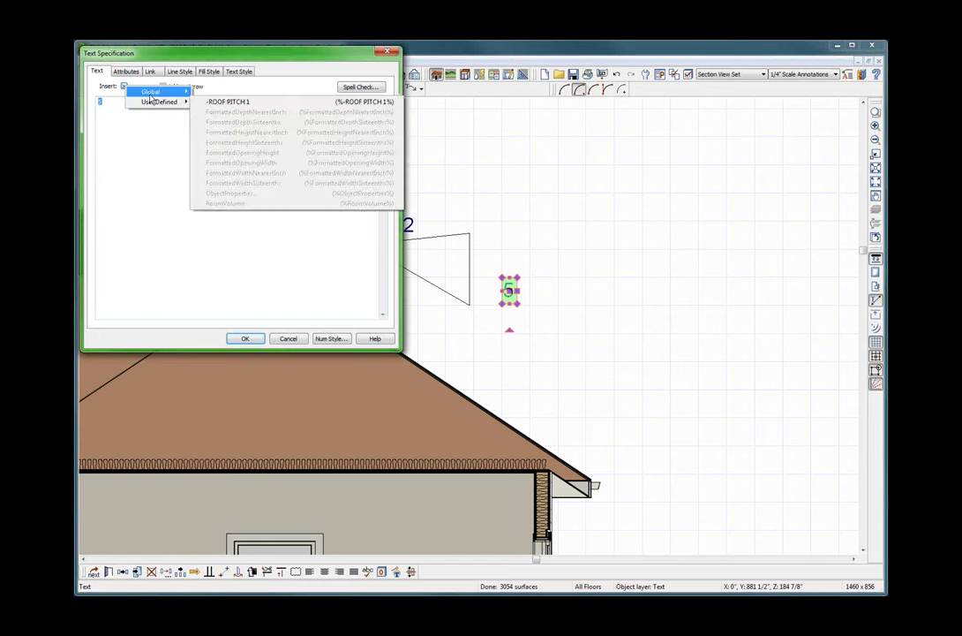
pyautogui.click(216, 102)
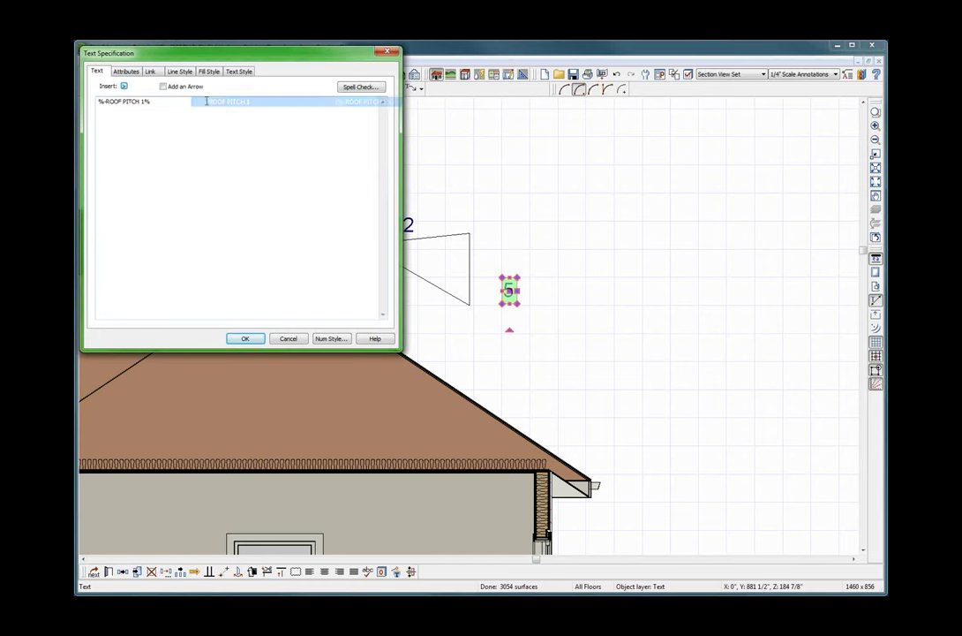
pyautogui.click(245, 339)
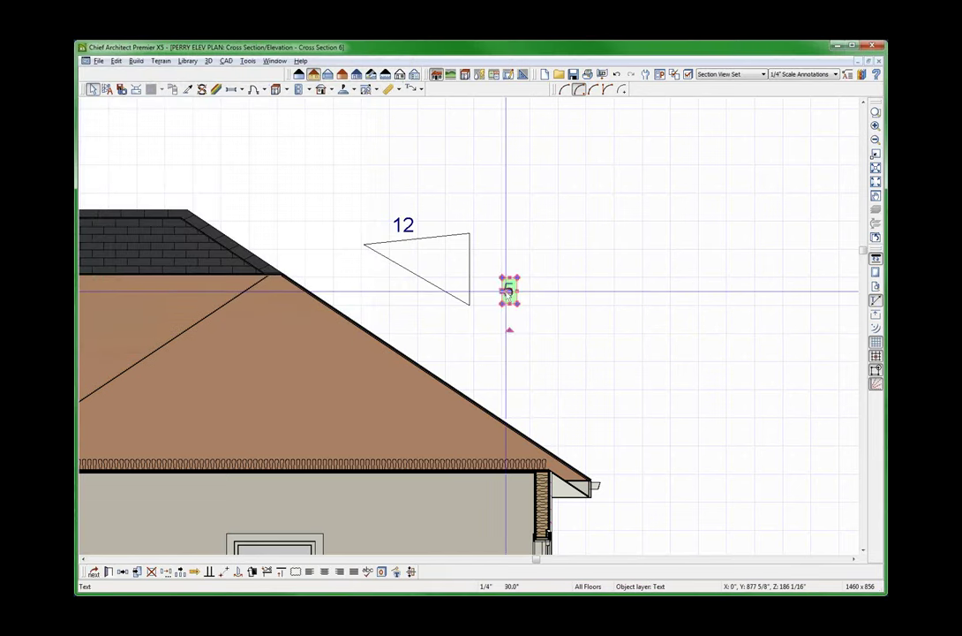
pyautogui.moveTo(509, 291); pyautogui.dragTo(485, 278)
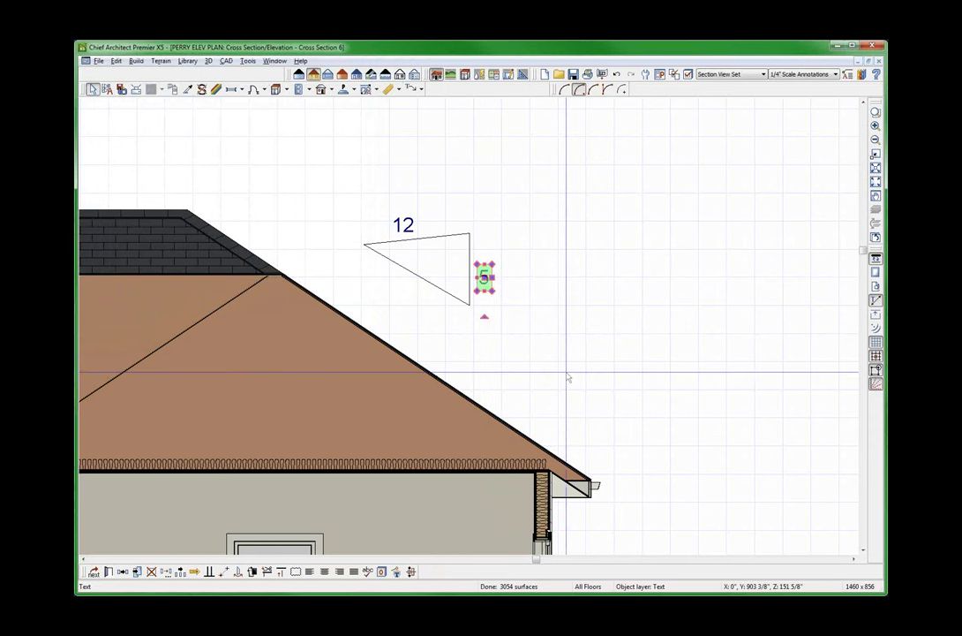
pyautogui.click(528, 328)
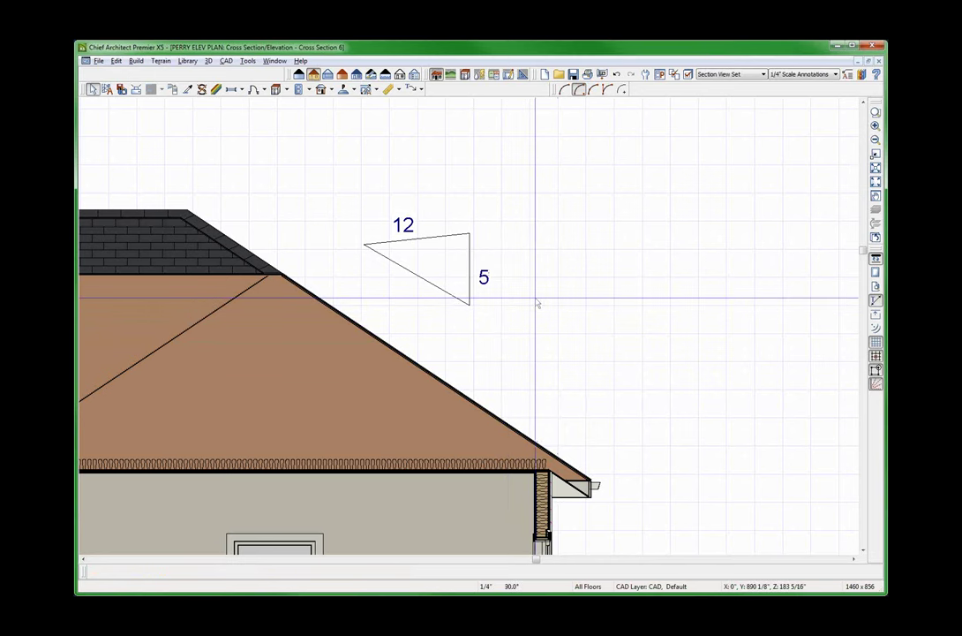
# Step: Set the value of the "-ROOF PITCH 1" text macro to 4 and check the pitch label beside the roof
pyautogui.press('m')
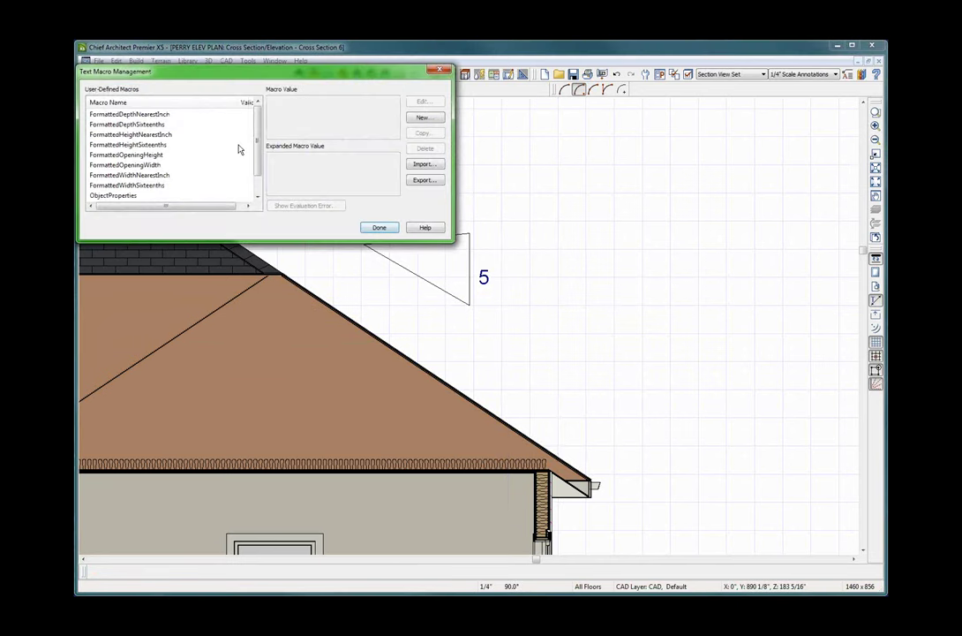
pyautogui.scroll(-1, 238, 149)
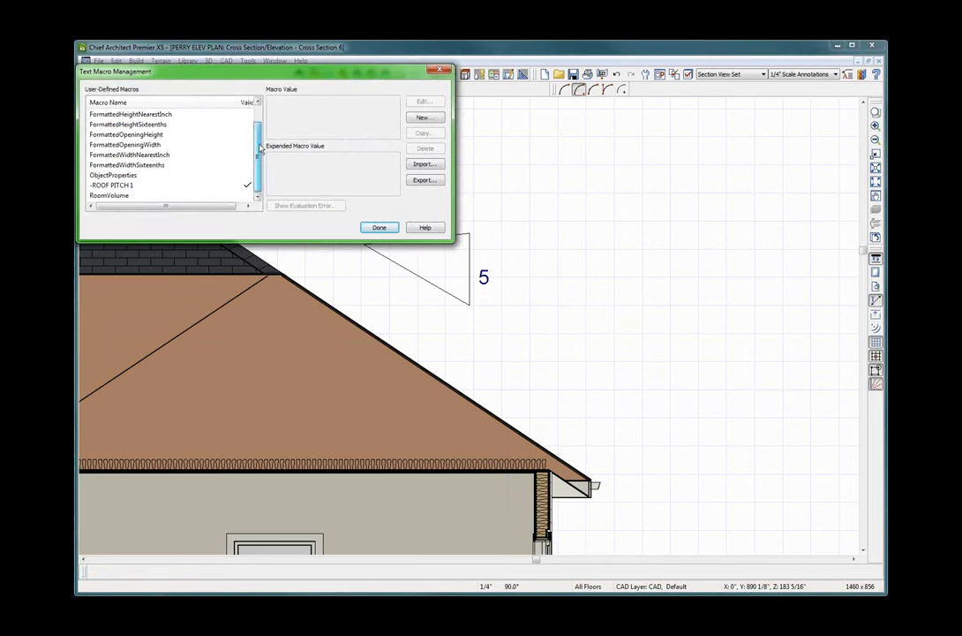
pyautogui.click(115, 185)
pyautogui.click(424, 102)
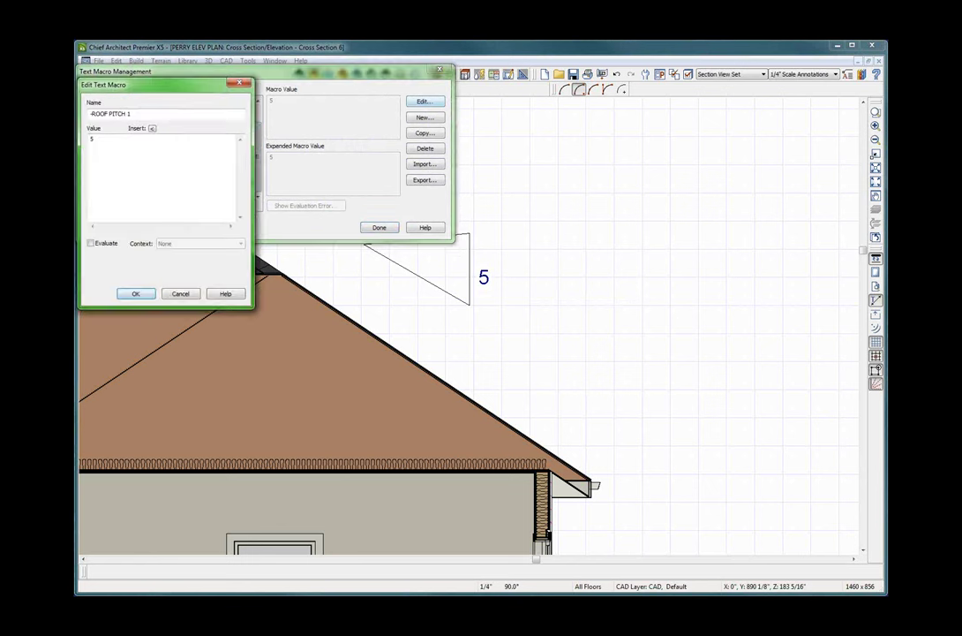
pyautogui.doubleClick(92, 139)
pyautogui.write('4')
pyautogui.press('Return')
pyautogui.click(131, 294)
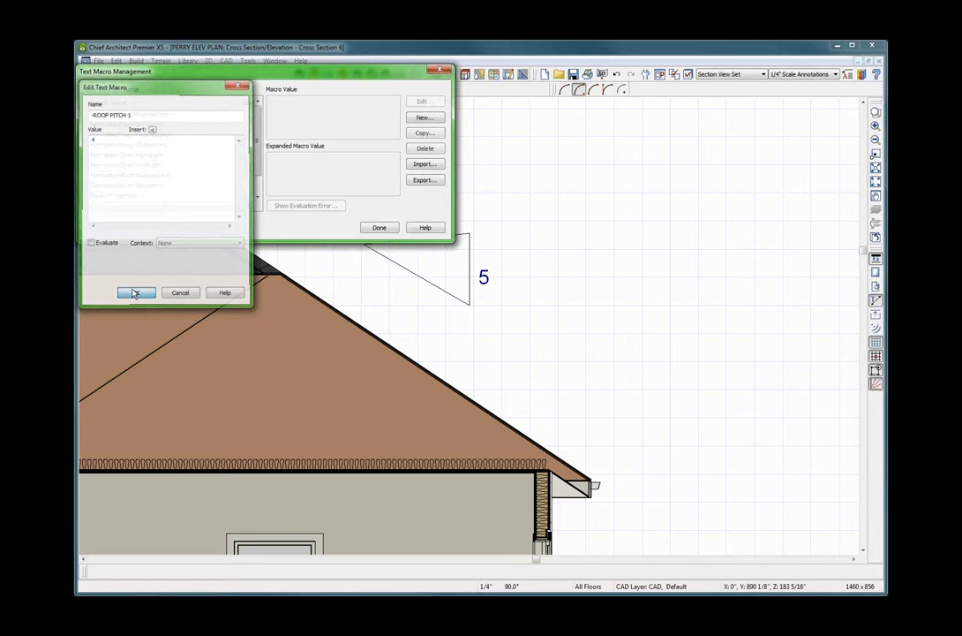
pyautogui.click(380, 229)
pyautogui.scroll(3, 493, 299)
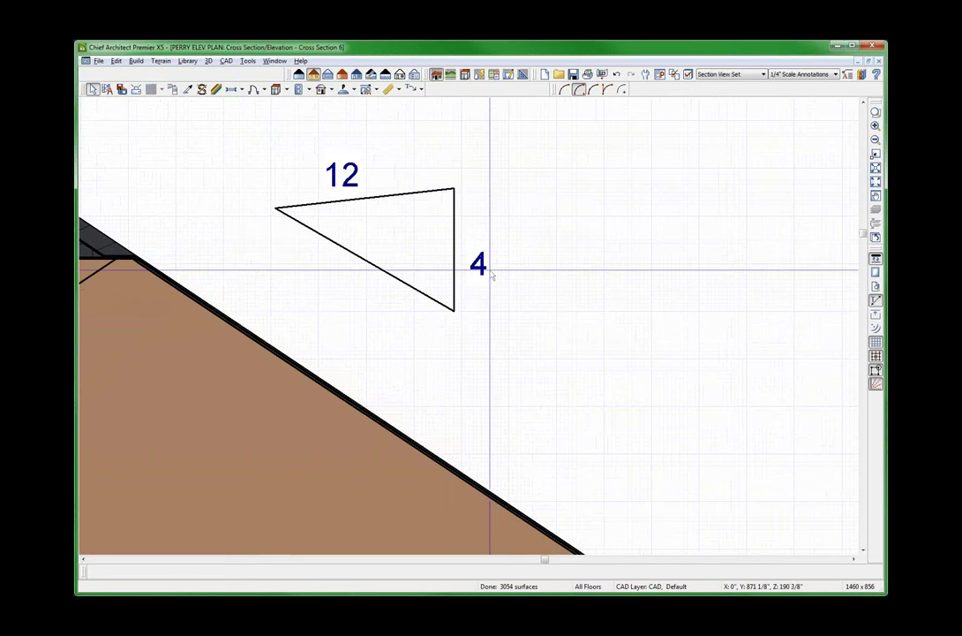
pyautogui.scroll(-6, 492, 275)
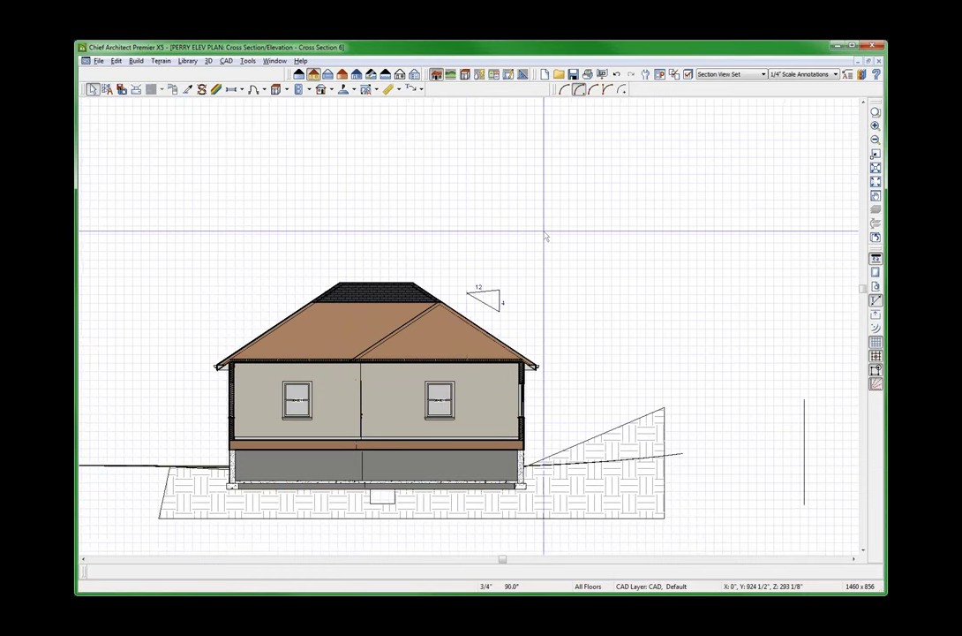
pyautogui.scroll(-1, 544, 228)
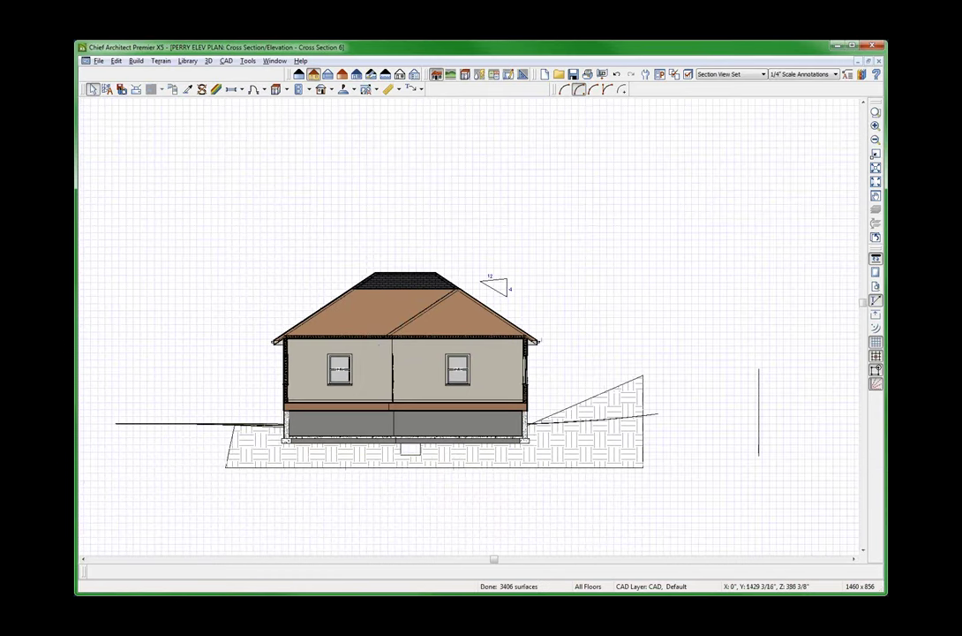